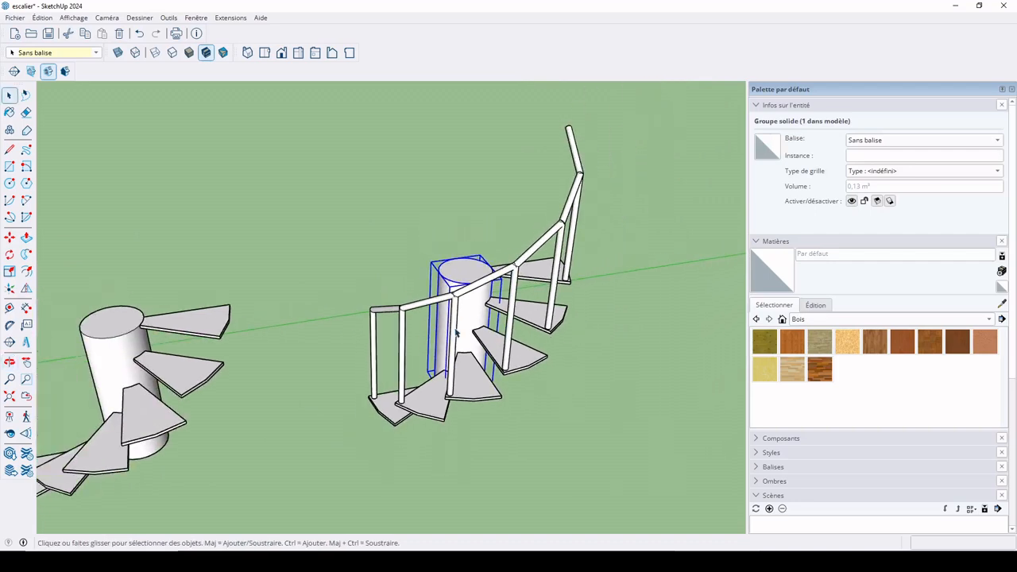
Examine the first stages of the example staircase: the circle with its radius, the divided circle, the isolated wedge and the tread component
{"action": "middle_click_drag", "start_coordinate": [348, 335], "coordinate": [654, 263], "text": "shift"}
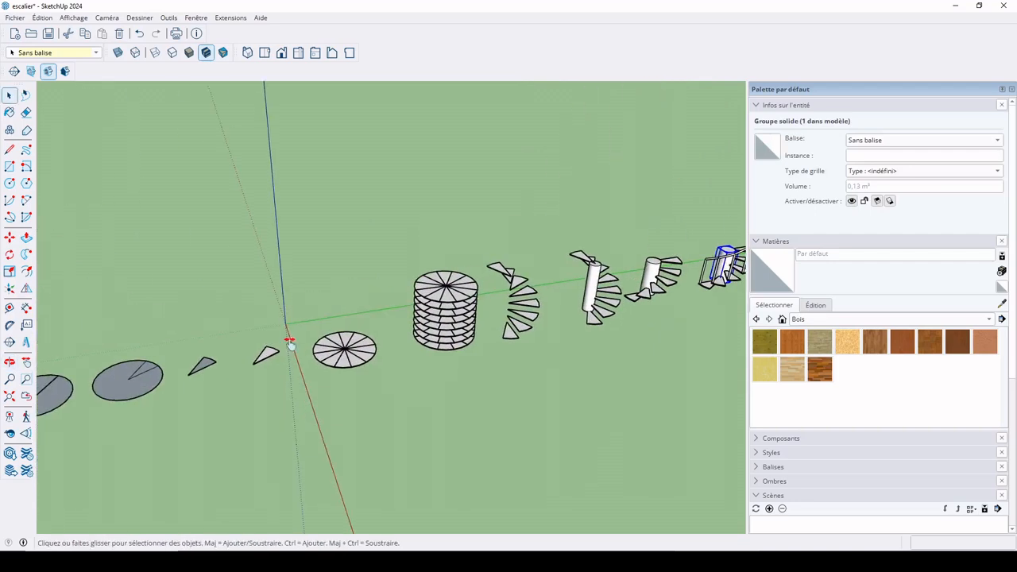
{"action": "middle_click_drag", "start_coordinate": [289, 343], "coordinate": [556, 271], "text": "shift"}
{"action": "middle_click_drag", "start_coordinate": [387, 293], "coordinate": [411, 271], "text": "shift"}
{"action": "left_click_drag", "start_coordinate": [297, 251], "coordinate": [405, 333]}
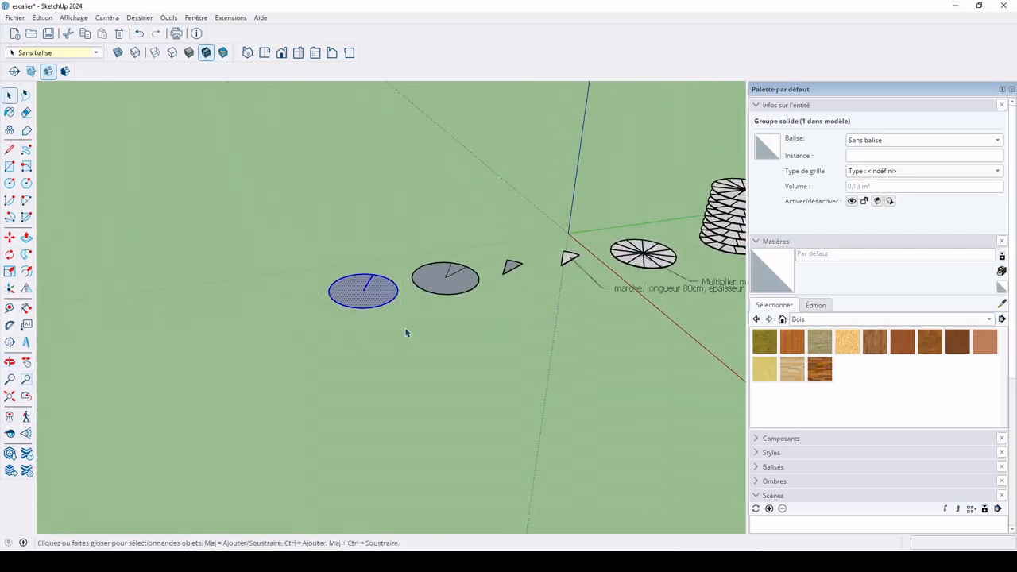
{"action": "double_click", "coordinate": [369, 288]}
{"action": "left_click", "coordinate": [369, 287]}
{"action": "scroll", "coordinate": [369, 290], "scroll_direction": "up", "scroll_amount": 3}
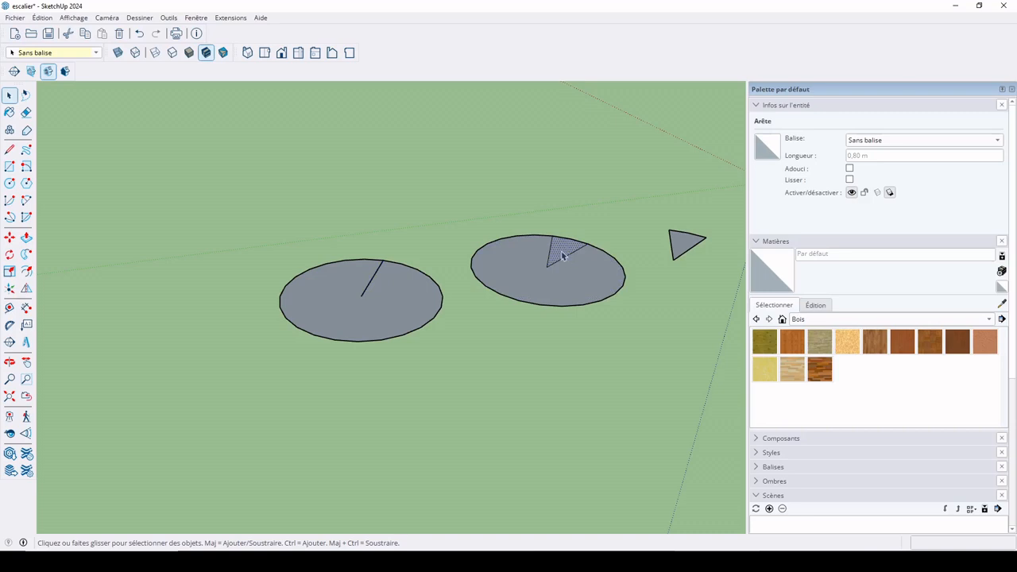
{"action": "middle_click_drag", "start_coordinate": [557, 257], "coordinate": [318, 316], "text": "shift"}
{"action": "left_click", "coordinate": [314, 334]}
{"action": "left_click", "coordinate": [409, 299]}
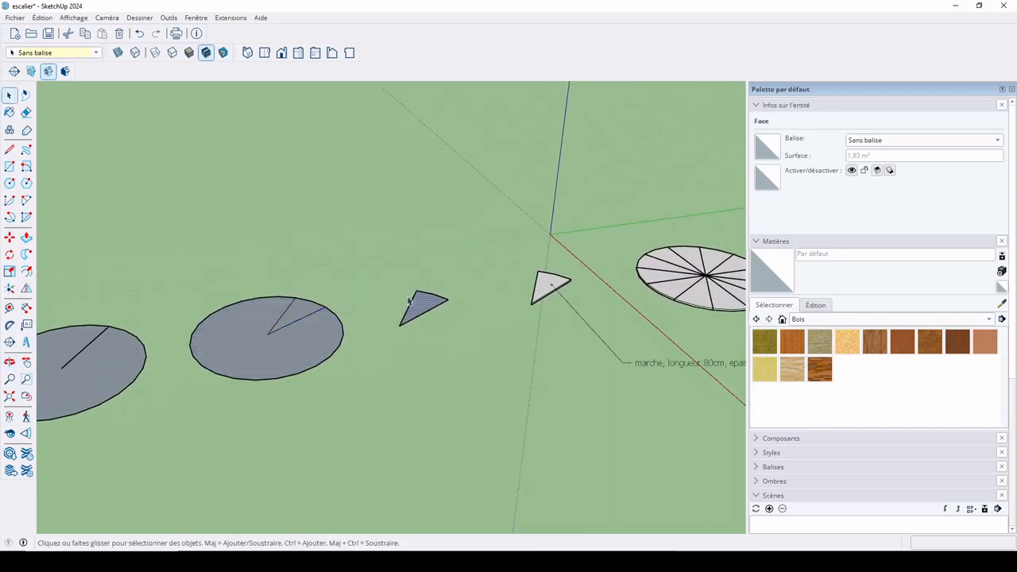
{"action": "left_click", "coordinate": [537, 296]}
{"action": "middle_click_drag", "start_coordinate": [545, 314], "coordinate": [344, 278], "text": "shift"}
{"action": "scroll", "coordinate": [343, 278], "scroll_direction": "up", "scroll_amount": 3}
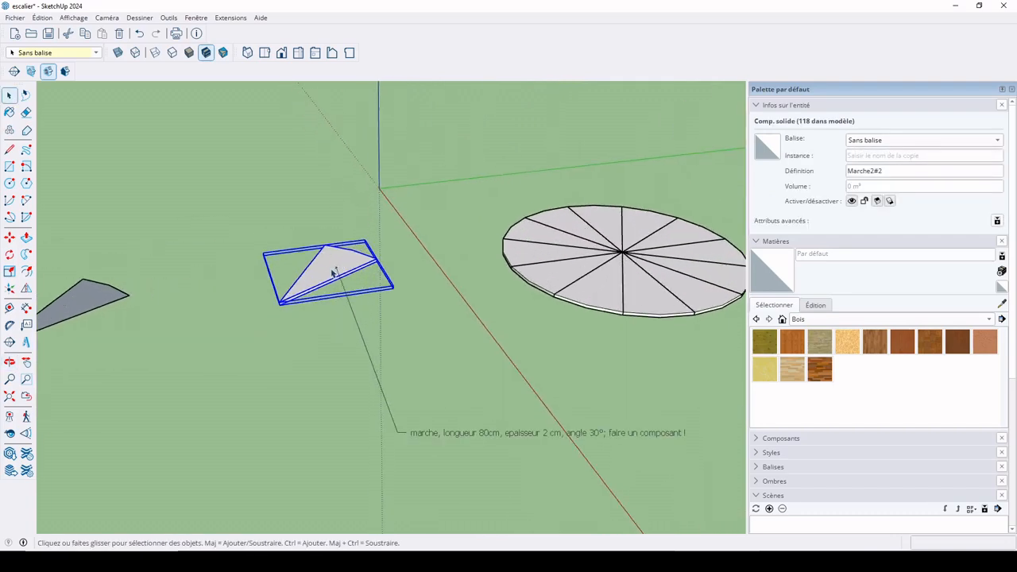
Examine the tread multiplied around a full circle, the stacked discs of treads and the individual treads forming the spiral
{"action": "left_click", "coordinate": [651, 263]}
{"action": "middle_click_drag", "start_coordinate": [623, 260], "coordinate": [213, 310]}
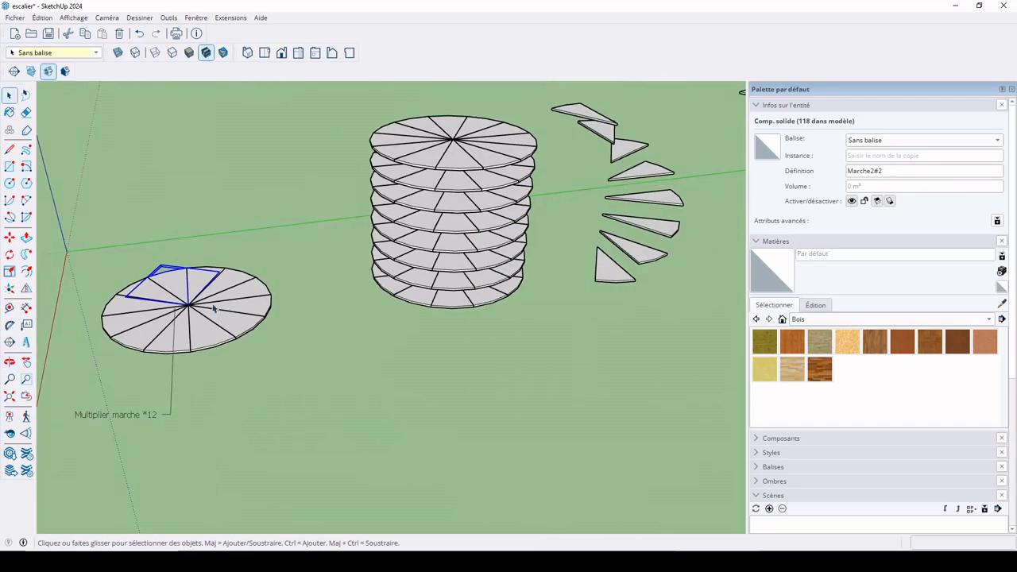
{"action": "scroll", "coordinate": [427, 305], "scroll_direction": "up", "scroll_amount": 3}
{"action": "scroll", "coordinate": [429, 307], "scroll_direction": "down", "scroll_amount": 2}
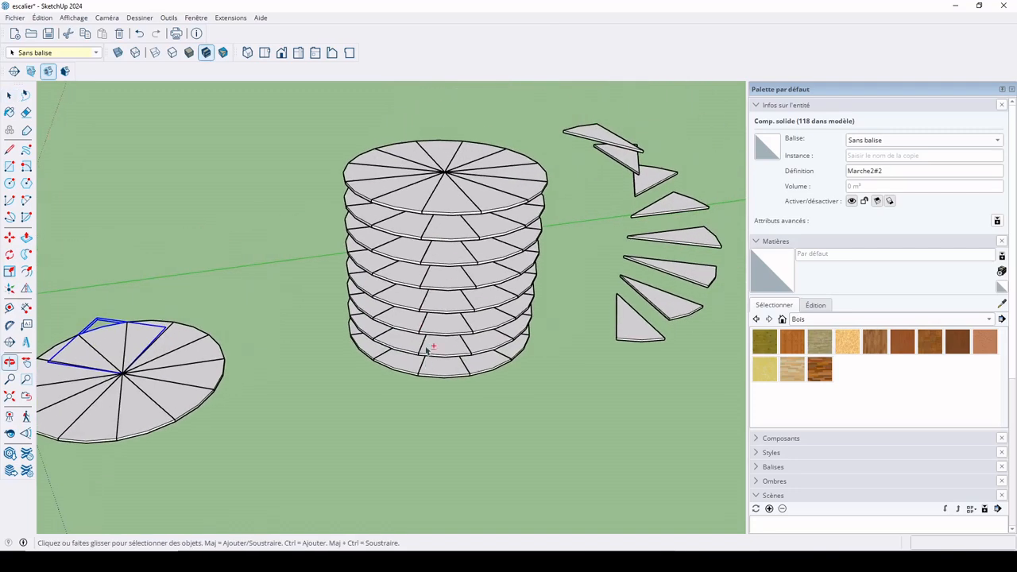
{"action": "middle_click_drag", "start_coordinate": [436, 279], "coordinate": [324, 357]}
{"action": "left_click", "coordinate": [358, 332], "text": "ctrl"}
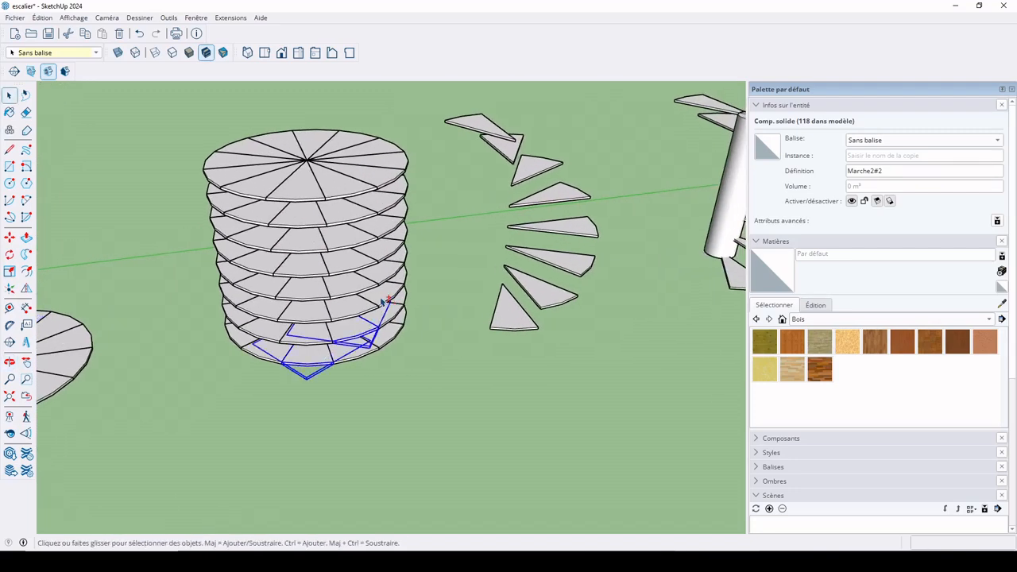
{"action": "left_click", "coordinate": [382, 302], "text": "ctrl"}
{"action": "left_click", "coordinate": [404, 255], "text": "ctrl"}
{"action": "middle_click_drag", "start_coordinate": [451, 292], "coordinate": [394, 332]}
{"action": "left_click", "coordinate": [391, 324]}
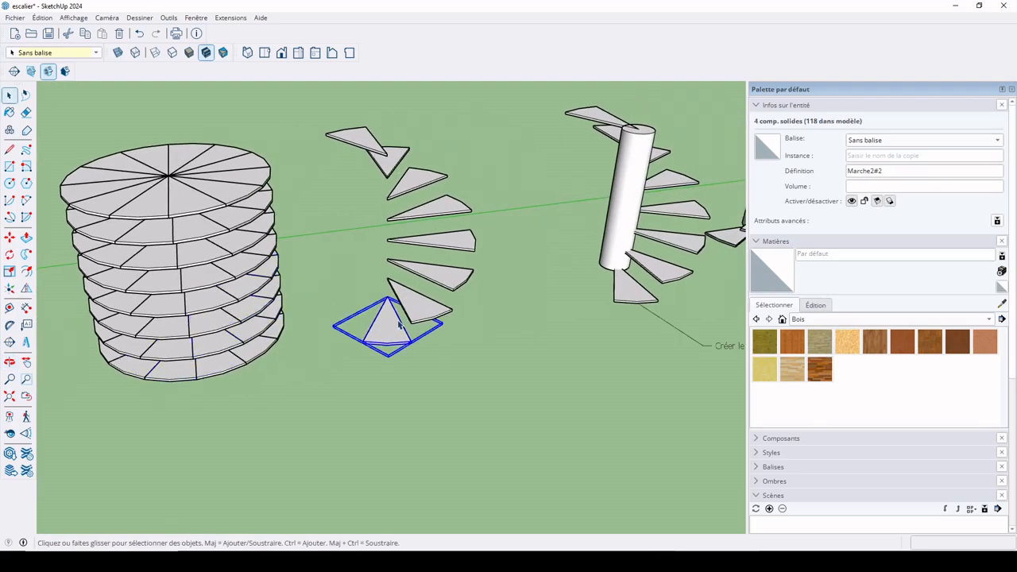
Examine the final example stages: the central shaft, the treads trimmed inside it and the guardrail added to the treads
{"action": "left_click", "coordinate": [523, 280]}
{"action": "middle_click_drag", "start_coordinate": [523, 232], "coordinate": [283, 305], "text": "shift"}
{"action": "scroll", "coordinate": [382, 294], "scroll_direction": "up", "scroll_amount": 3}
{"action": "left_click", "coordinate": [442, 289]}
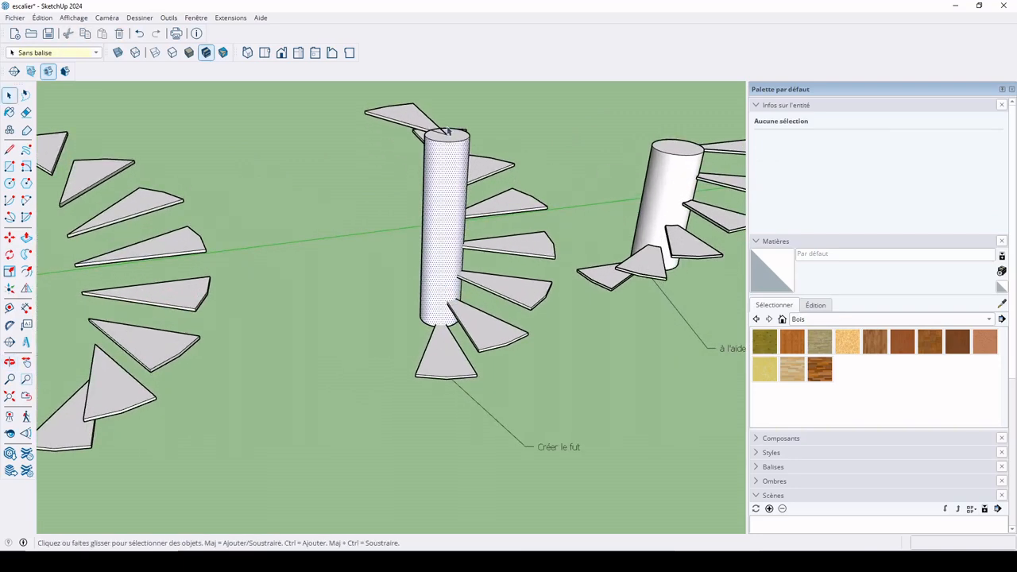
{"action": "left_click", "coordinate": [408, 249]}
{"action": "middle_click_drag", "start_coordinate": [508, 226], "coordinate": [187, 260]}
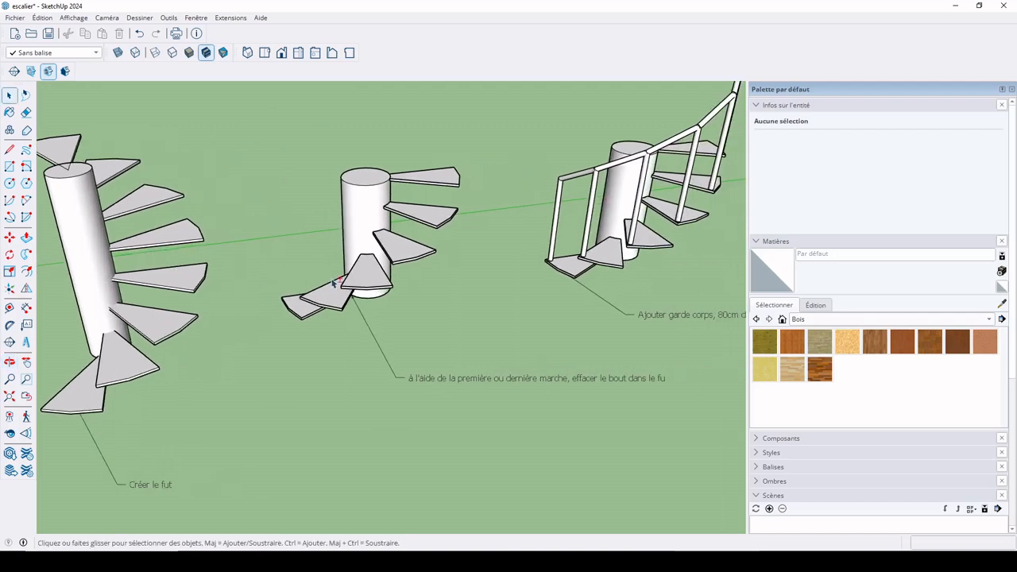
{"action": "left_click", "coordinate": [369, 273]}
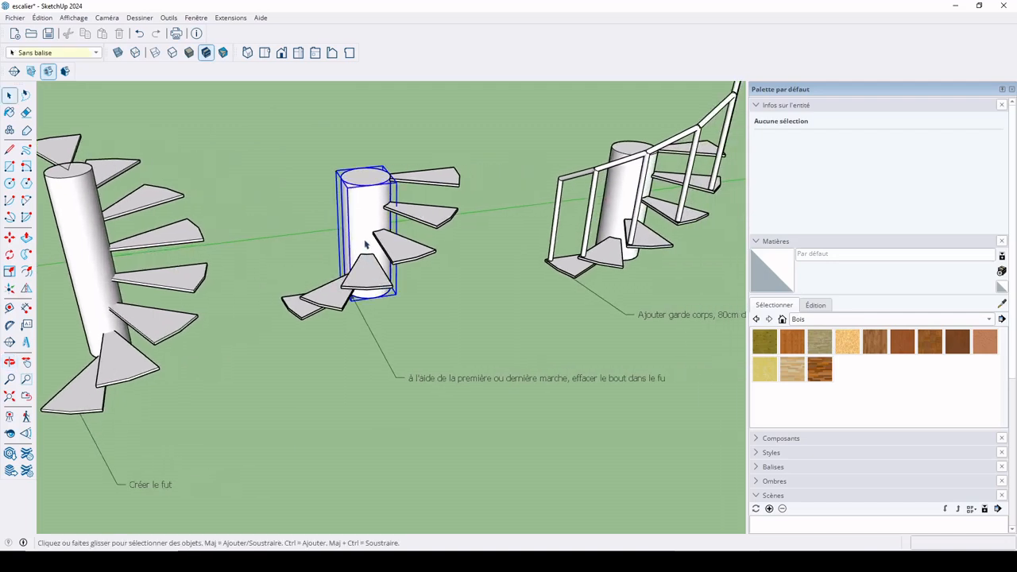
{"action": "left_click", "coordinate": [421, 282]}
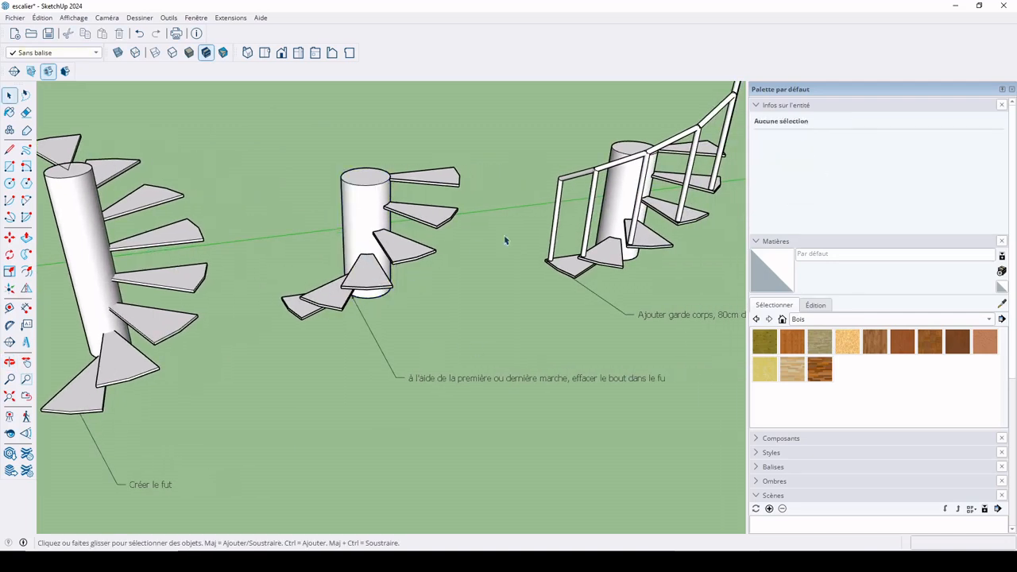
{"action": "left_click", "coordinate": [548, 260]}
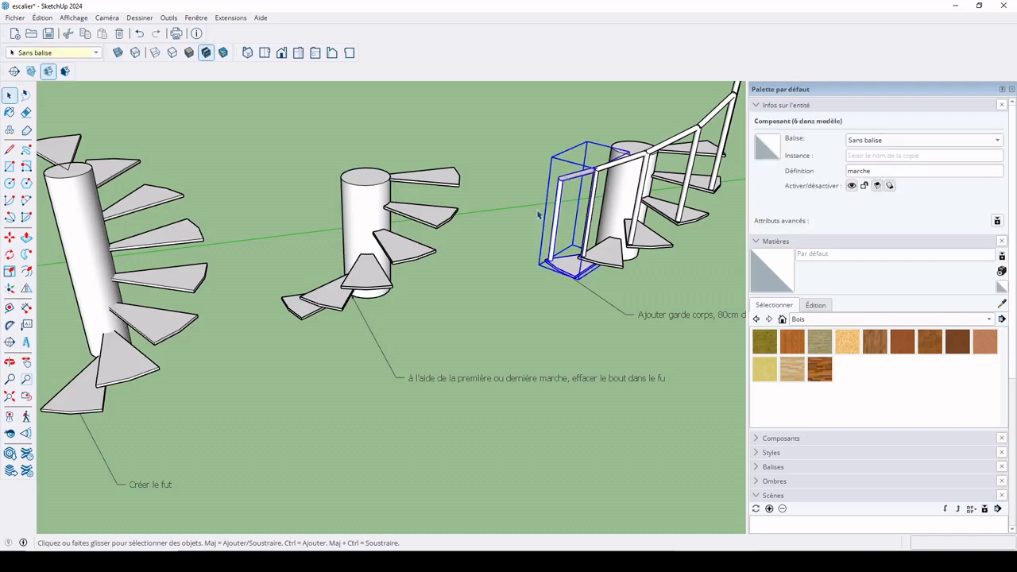
{"action": "middle_click_drag", "start_coordinate": [538, 215], "coordinate": [289, 334], "text": "shift"}
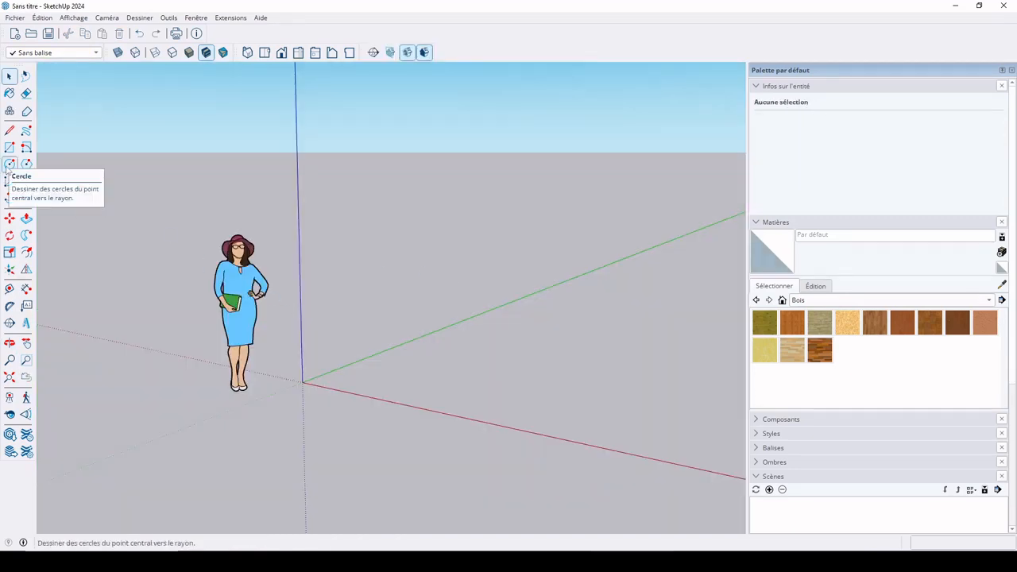
Draw a horizontal circle with an 80 cm radius on the ground beside the scale figure
{"action": "left_click", "coordinate": [9, 165]}
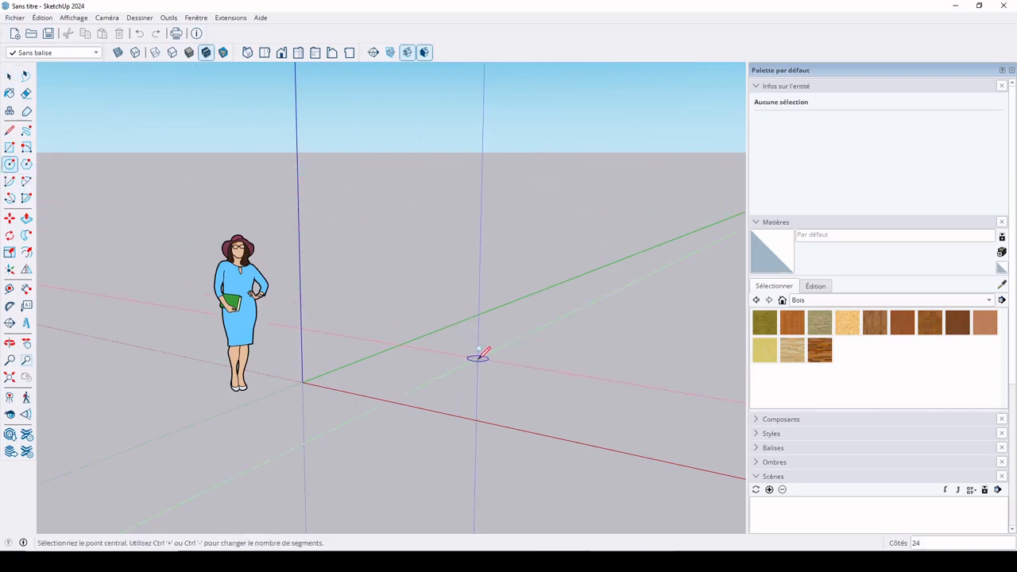
{"action": "key", "text": "space"}
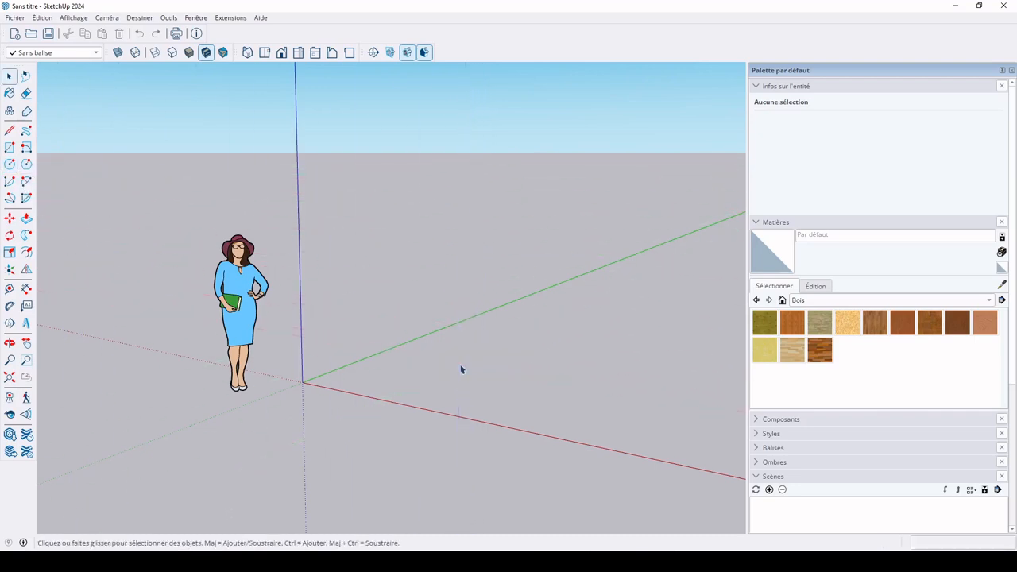
{"action": "key", "text": "c"}
{"action": "left_click", "coordinate": [458, 370]}
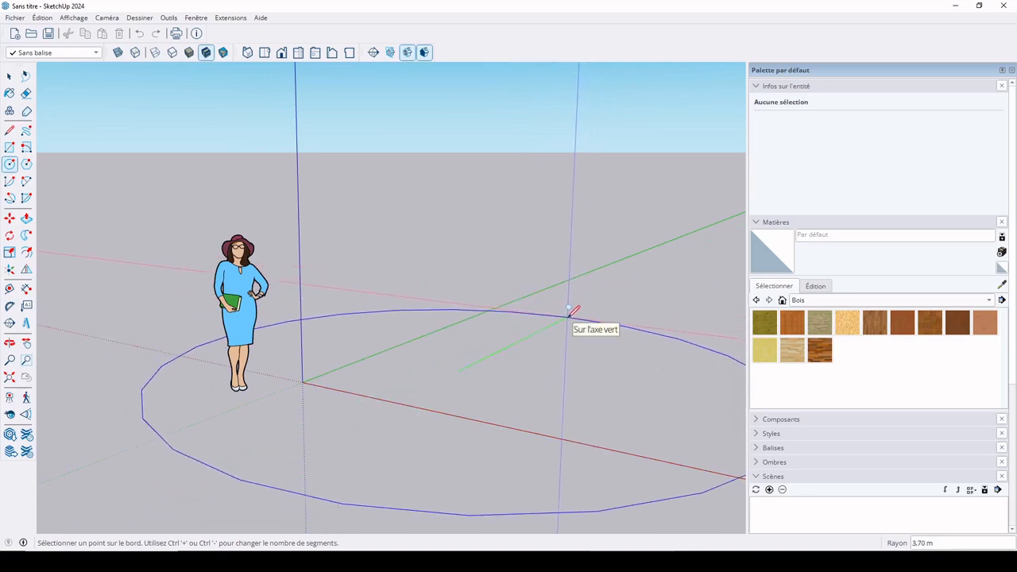
{"action": "type", "text": "80cm"}
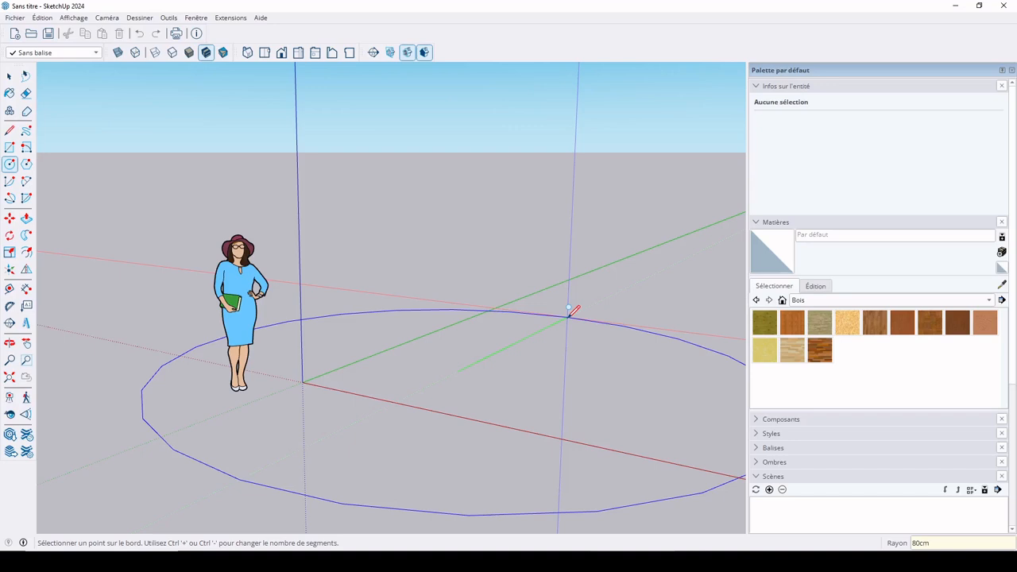
{"action": "key", "text": "Return"}
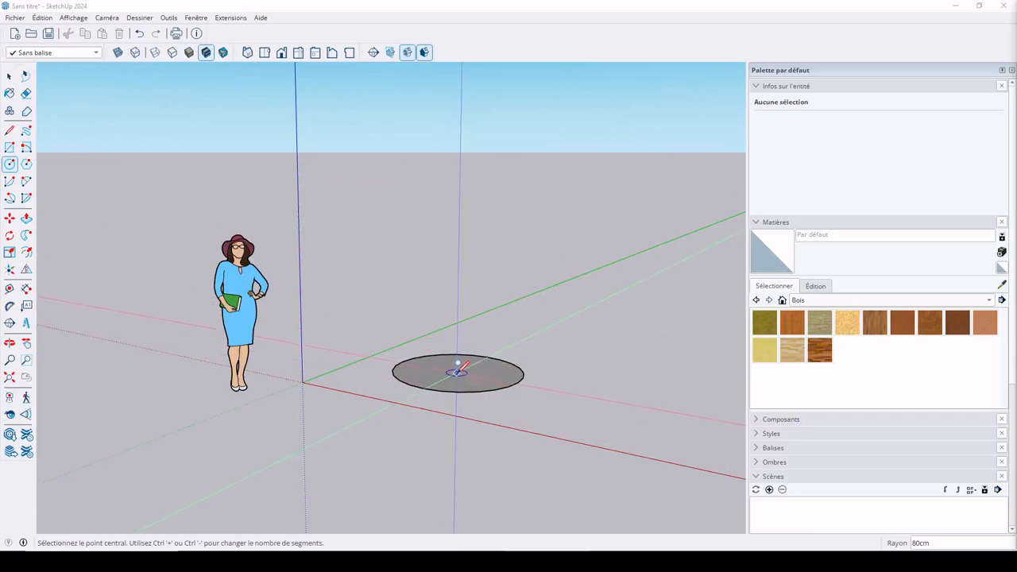
Draw a radius line parallel to the green axis from the circle's edge to its centre
{"action": "key", "text": "l"}
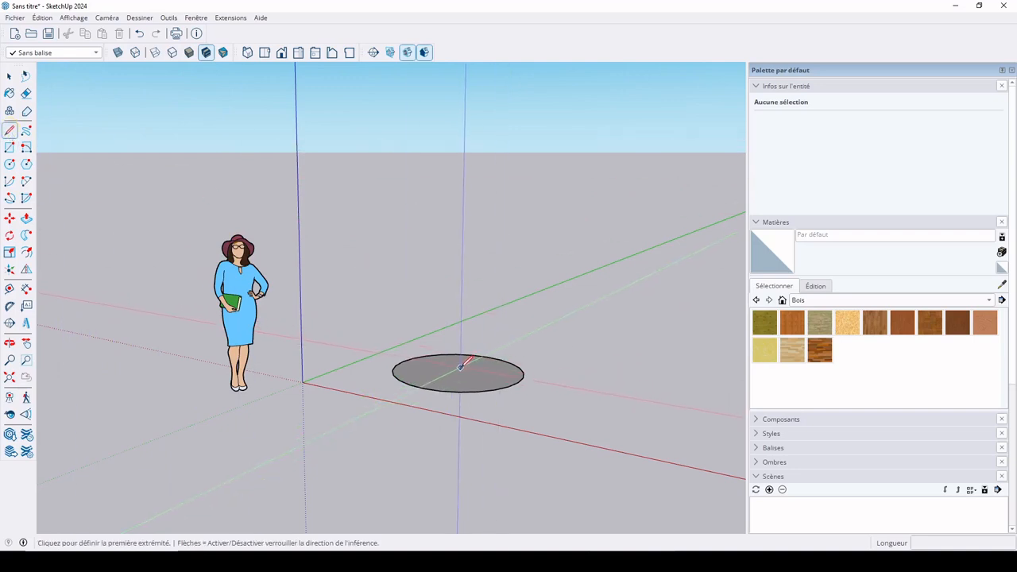
{"action": "scroll", "coordinate": [456, 371], "scroll_direction": "up", "scroll_amount": 3}
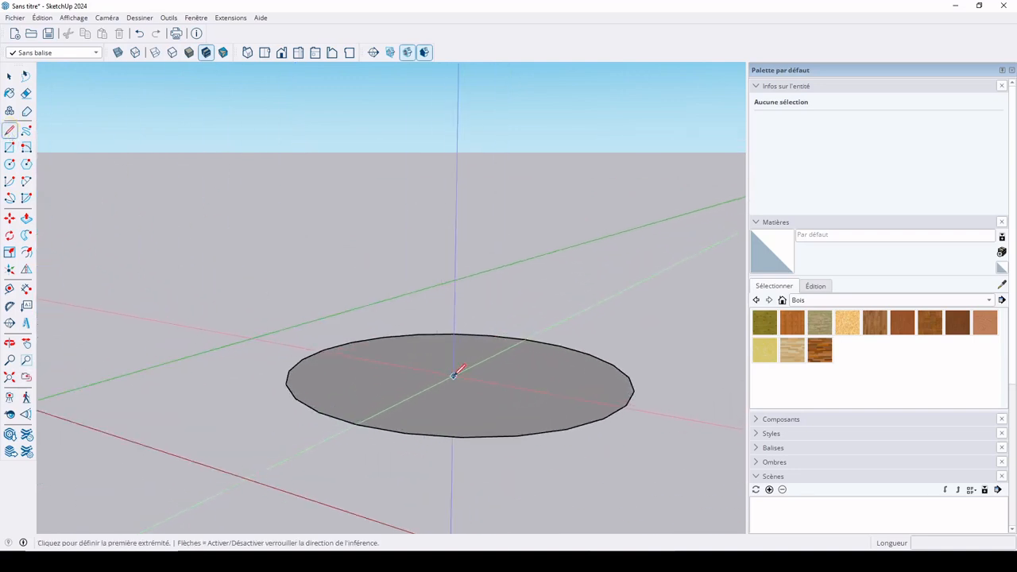
{"action": "mouse_move", "coordinate": [456, 372]}
{"action": "middle_mouse_down"}
{"action": "mouse_move", "coordinate": [474, 466]}
{"action": "mouse_move", "coordinate": [459, 357]}
{"action": "middle_mouse_up"}
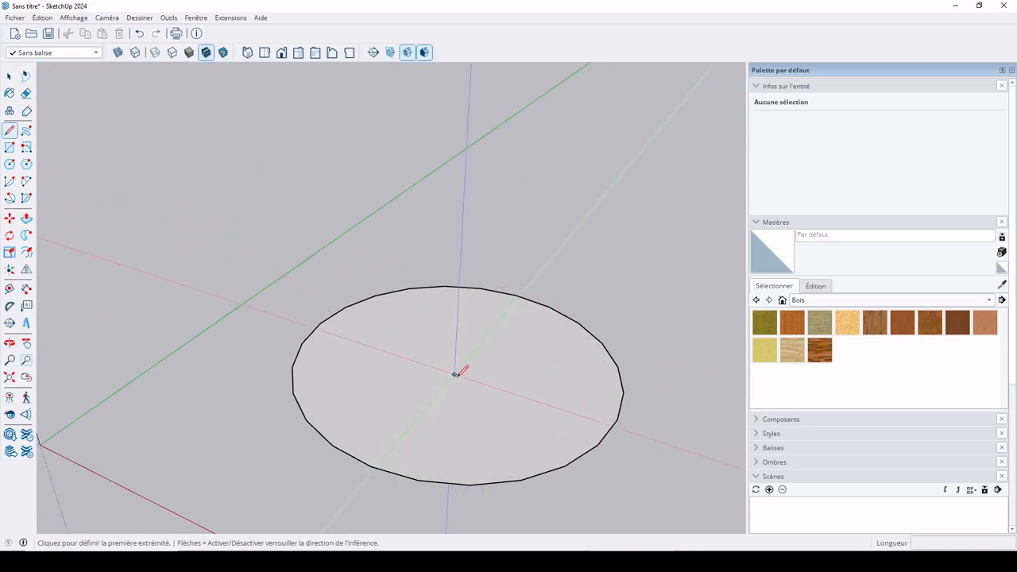
{"action": "scroll", "coordinate": [453, 372], "scroll_direction": "up", "scroll_amount": 1}
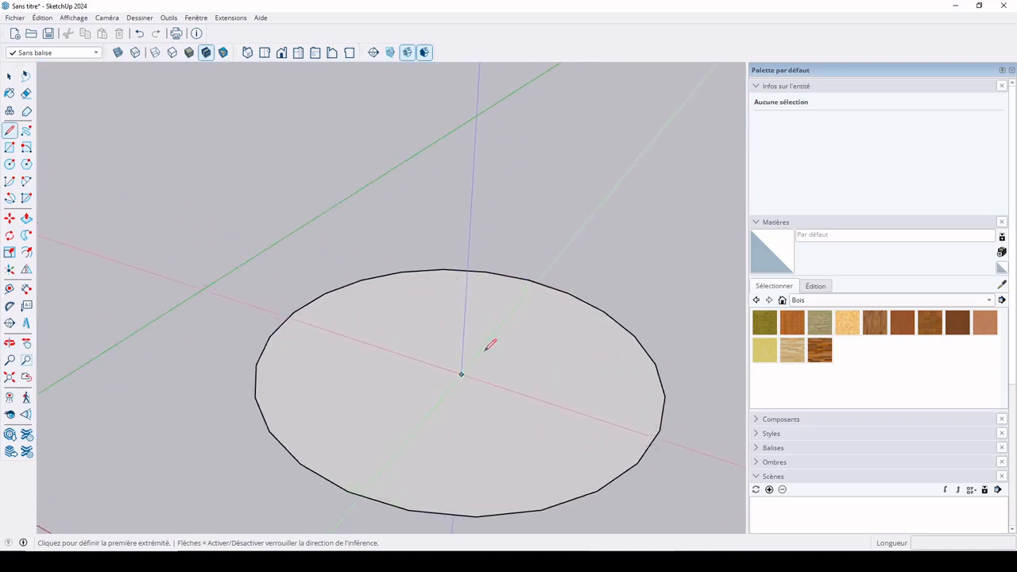
{"action": "left_click", "coordinate": [528, 279]}
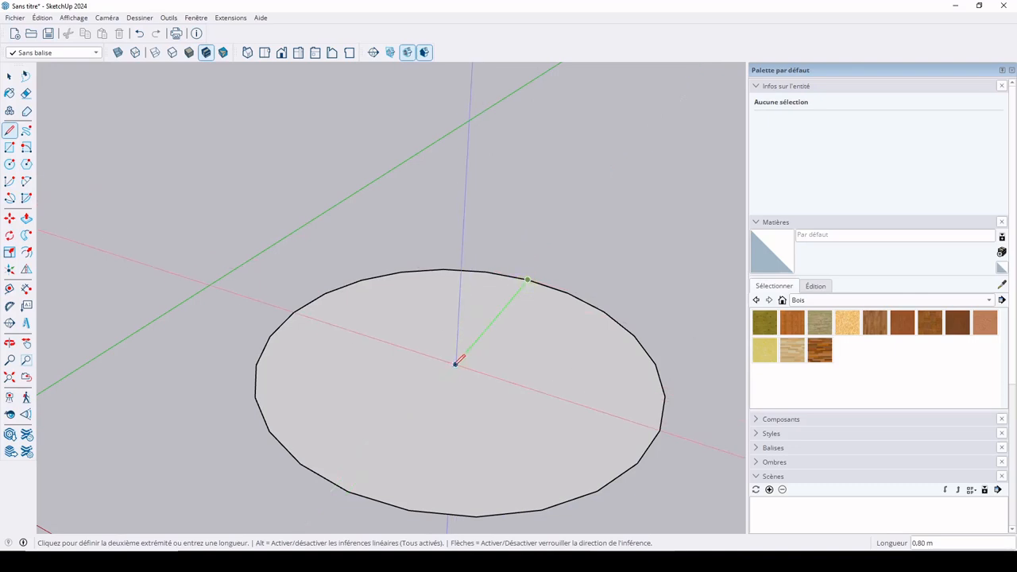
{"action": "left_click", "coordinate": [456, 364]}
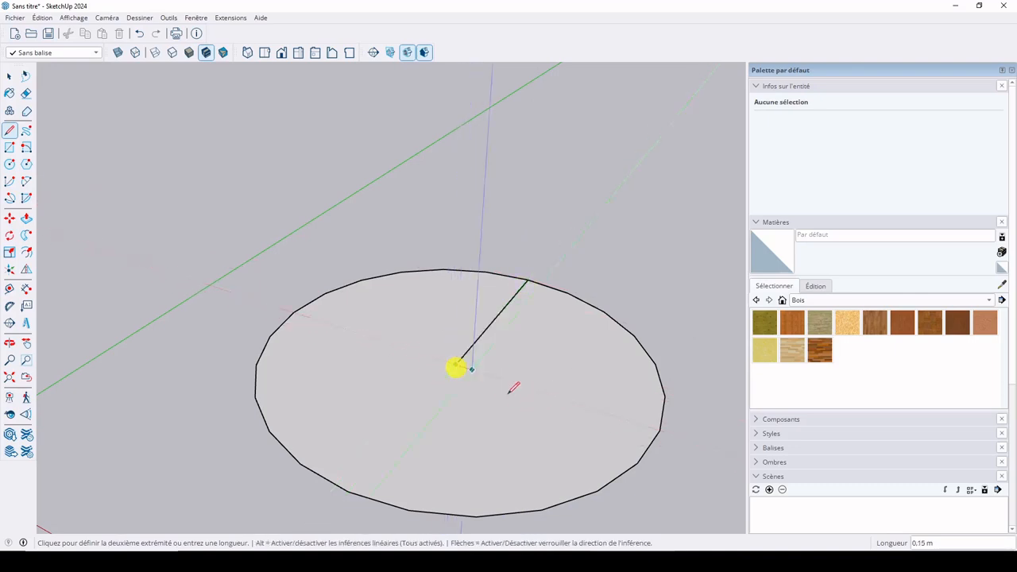
{"action": "middle_click_drag", "start_coordinate": [454, 363], "coordinate": [426, 368]}
{"action": "key", "text": "Escape"}
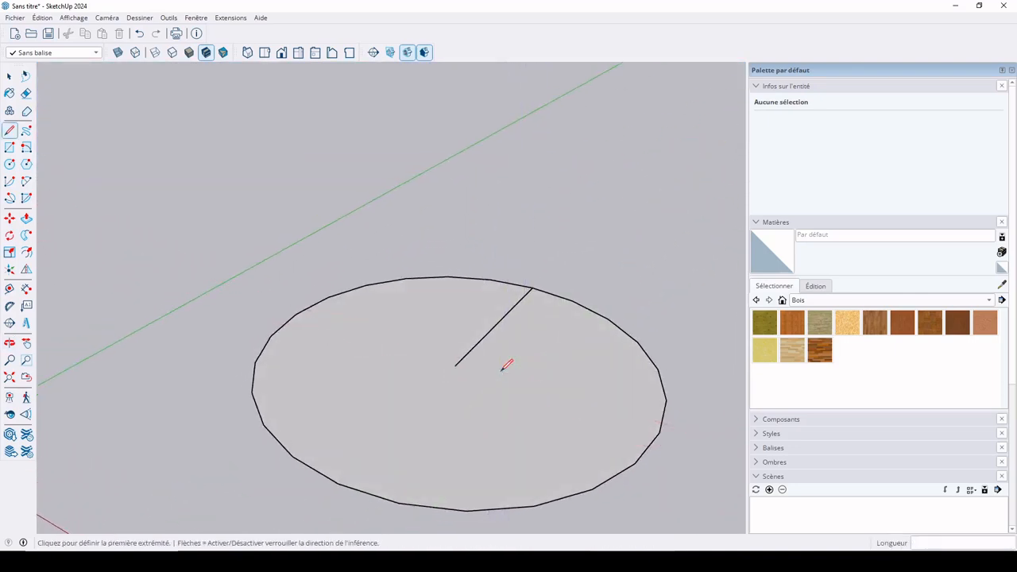
Make a copy of the radius line rotated 30° about the circle's centre to outline a wedge
{"action": "key", "text": "space"}
{"action": "left_click", "coordinate": [491, 337]}
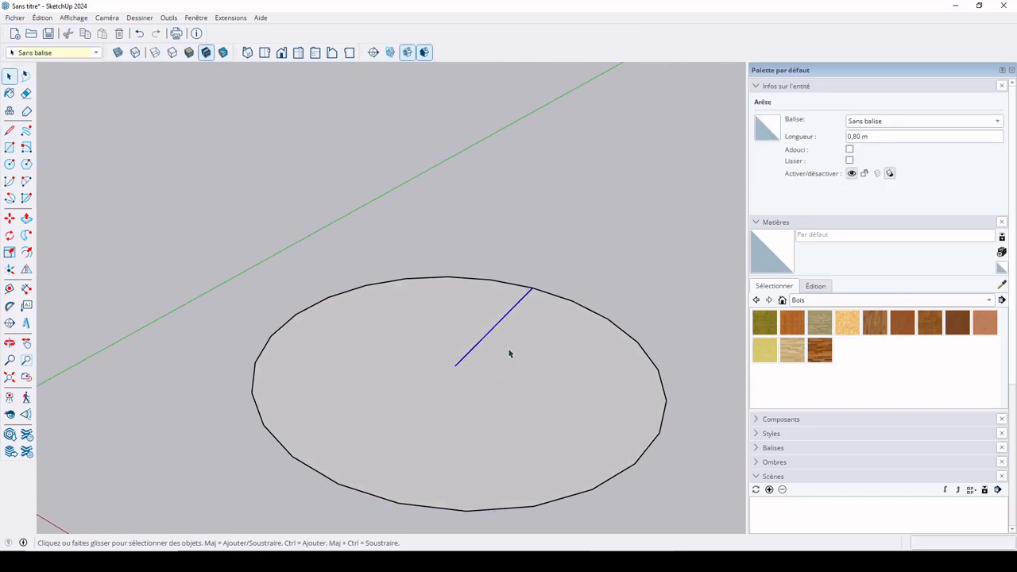
{"action": "key", "text": "q"}
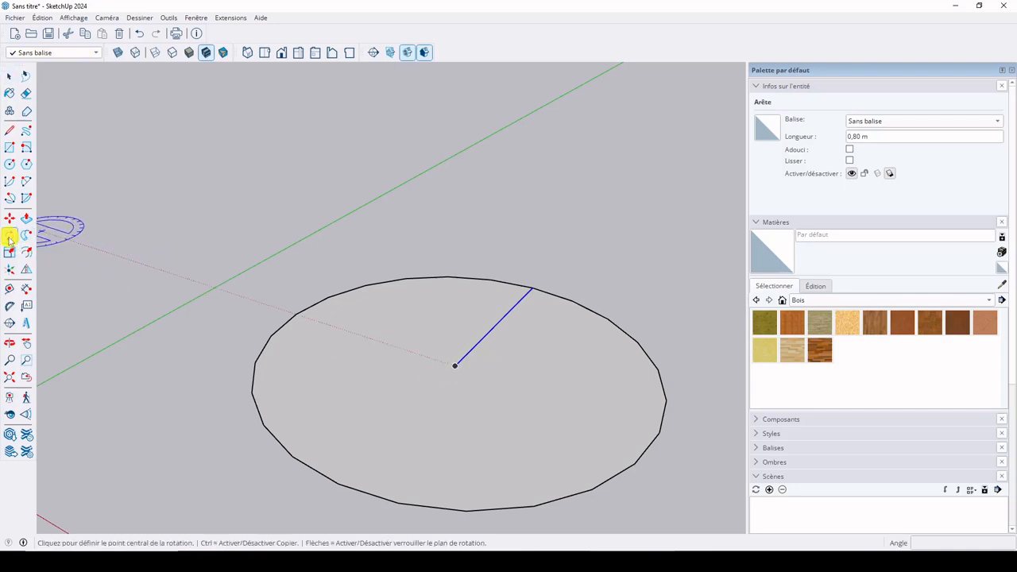
{"action": "left_click", "coordinate": [455, 367]}
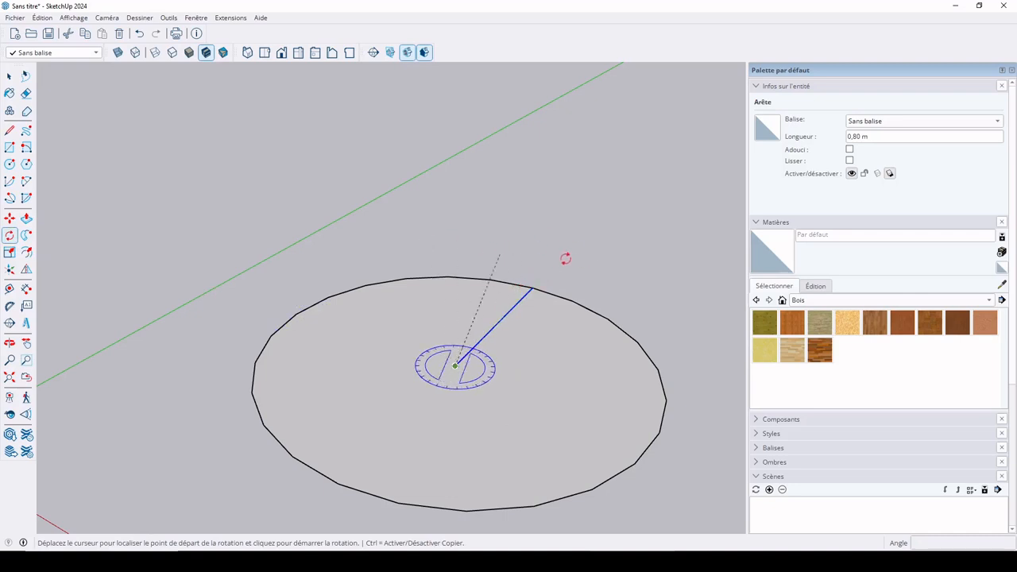
{"action": "left_click", "coordinate": [518, 301]}
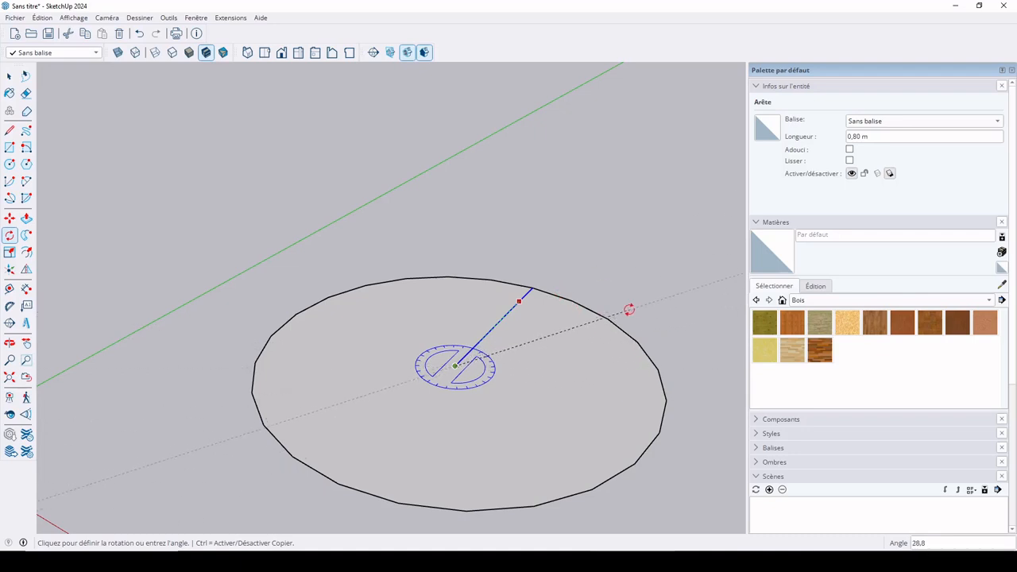
{"action": "key", "text": "ctrl"}
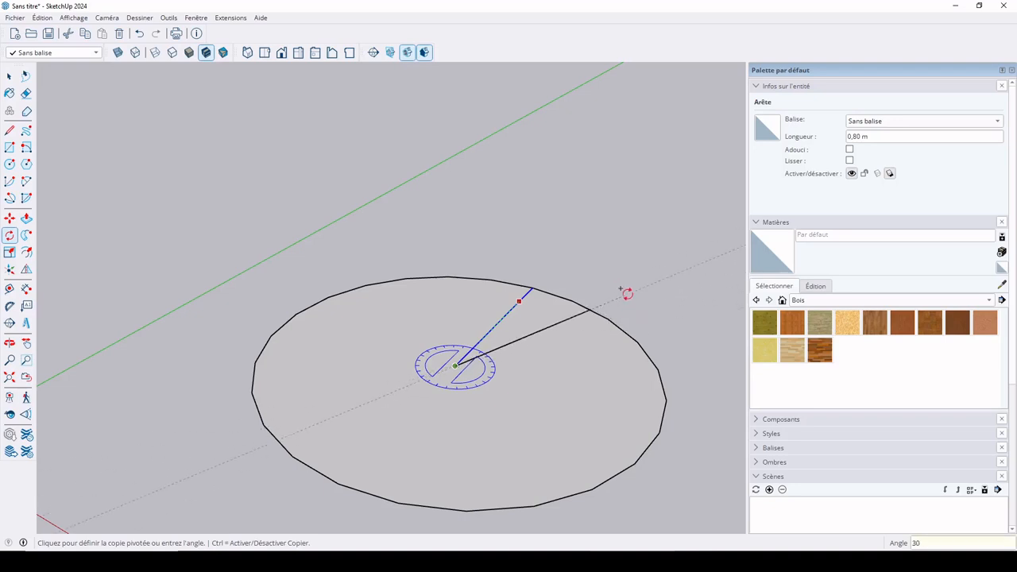
{"action": "key", "text": "Return"}
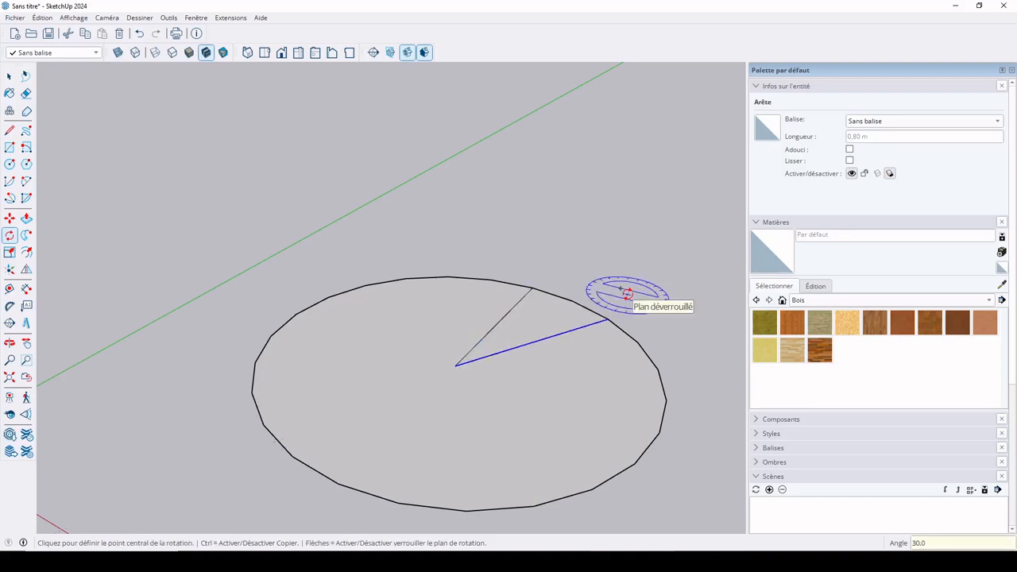
{"action": "key", "text": "space"}
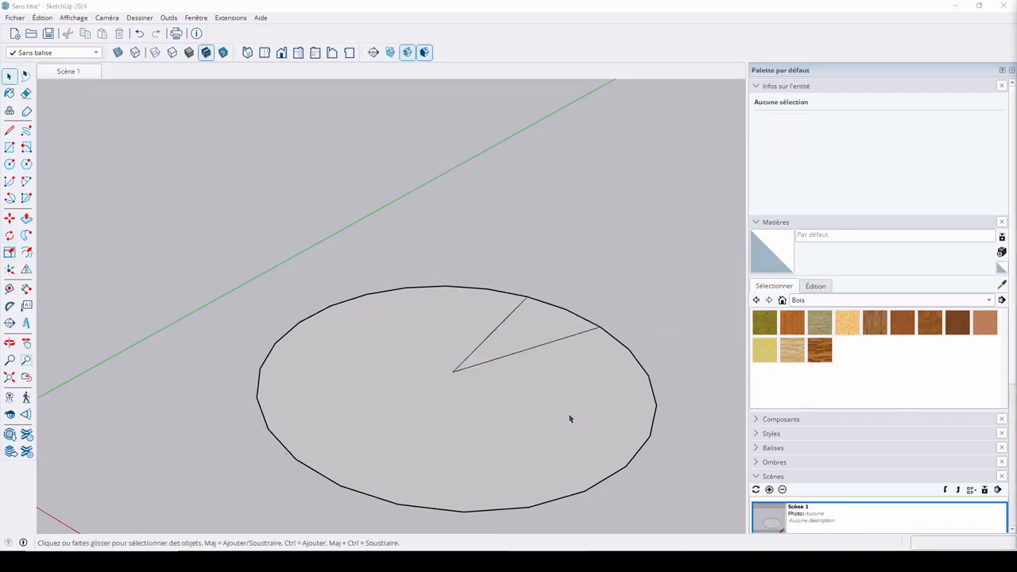
{"action": "left_click", "coordinate": [561, 412]}
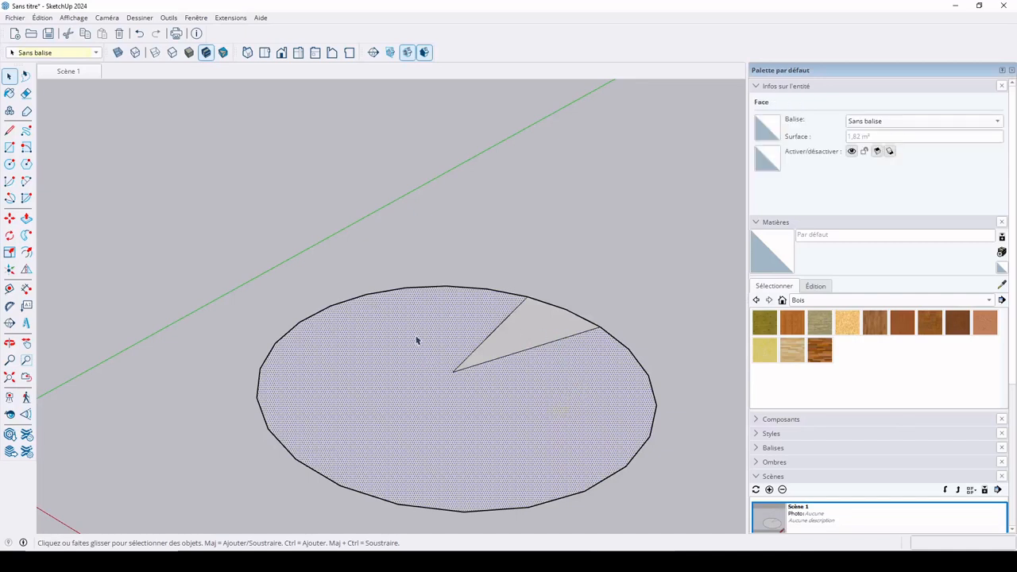
{"action": "double_click", "coordinate": [522, 337]}
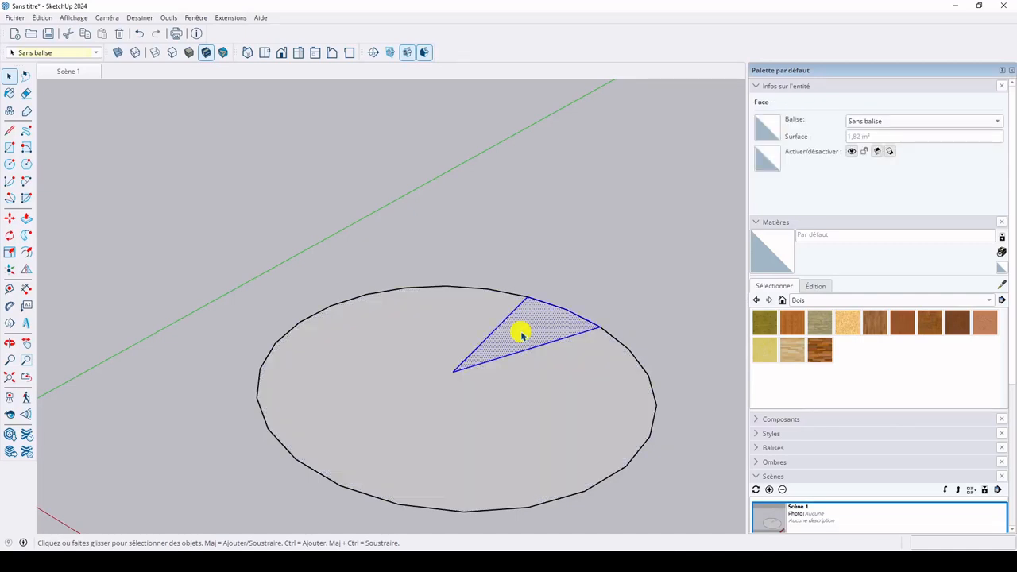
{"action": "key", "text": "m"}
{"action": "left_click", "coordinate": [520, 332]}
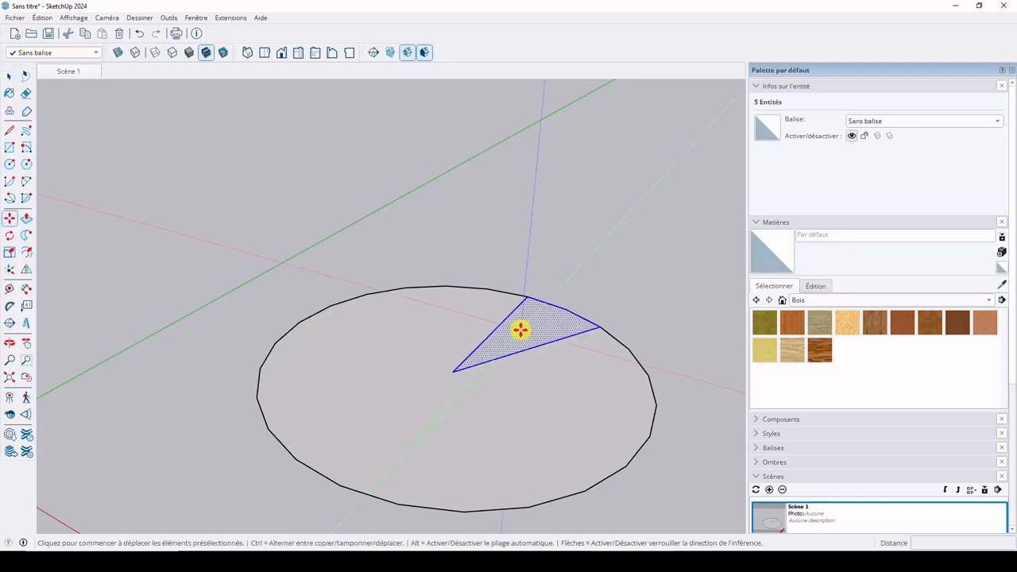
{"action": "left_click", "coordinate": [488, 326]}
{"action": "key", "text": "ctrl"}
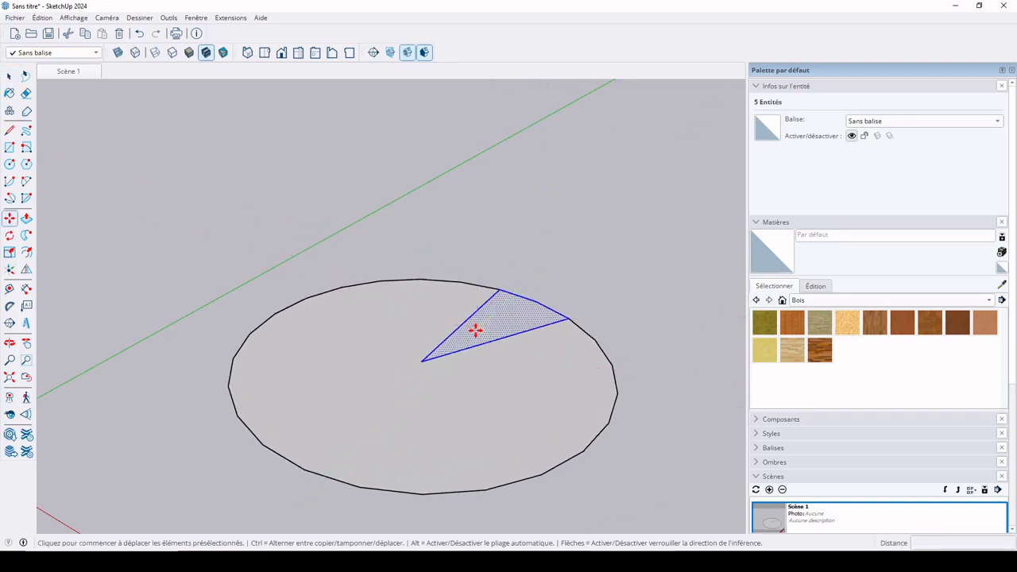
{"action": "left_click", "coordinate": [472, 333]}
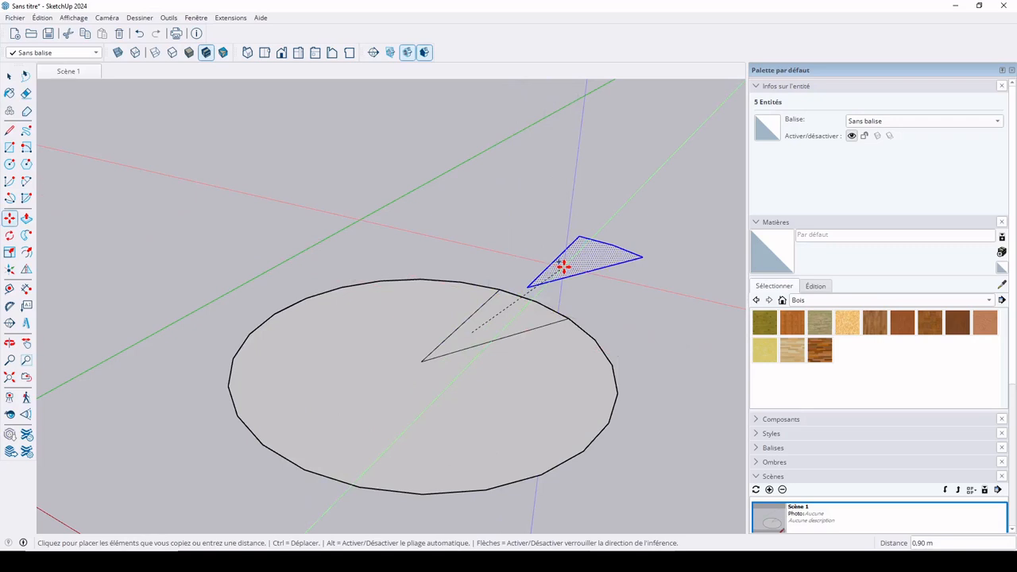
{"action": "key", "text": "Escape"}
{"action": "key", "text": "space"}
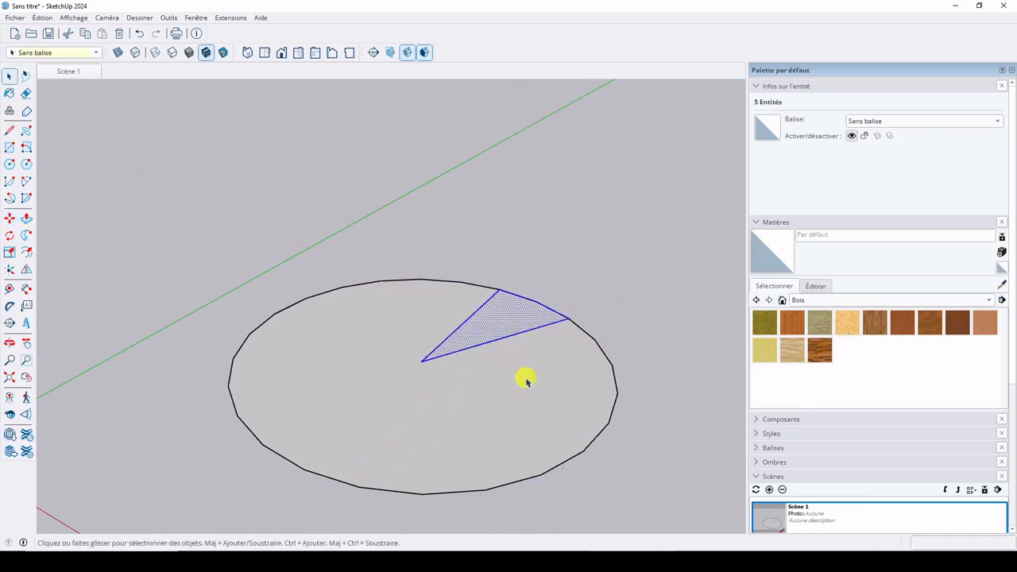
Delete the rest of the circle's face and its remaining outline, keeping only the closed 30° wedge
{"action": "double_click", "coordinate": [524, 379]}
{"action": "left_click", "coordinate": [520, 365]}
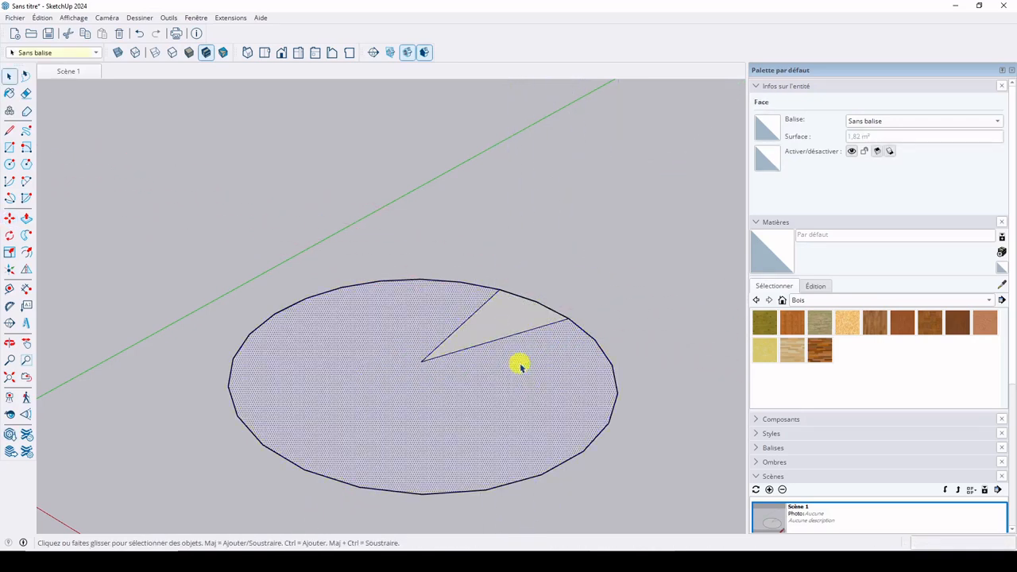
{"action": "key", "text": "Delete"}
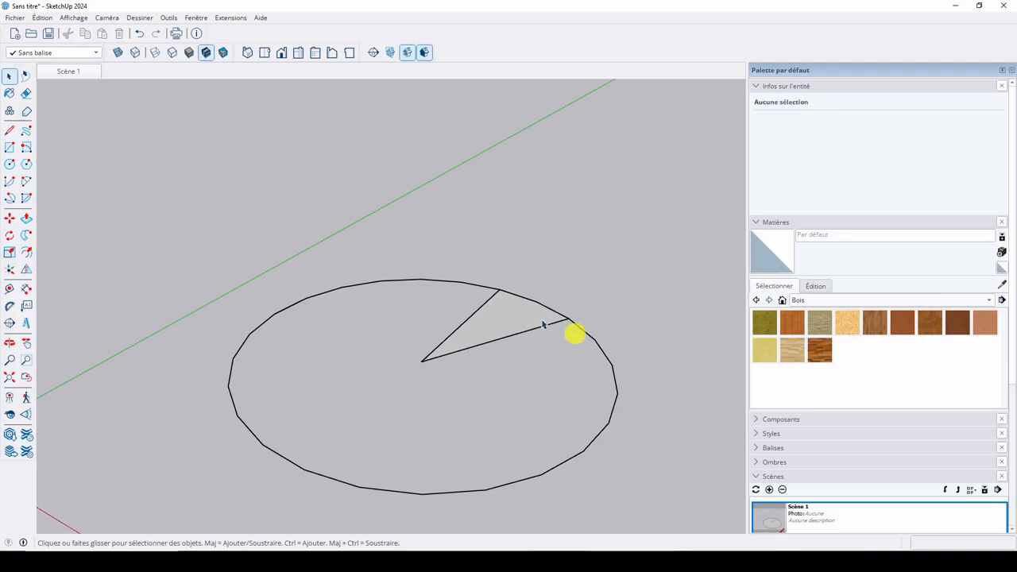
{"action": "left_click", "coordinate": [542, 320]}
{"action": "key", "text": "Delete"}
{"action": "left_click_drag", "start_coordinate": [572, 321], "coordinate": [615, 475]}
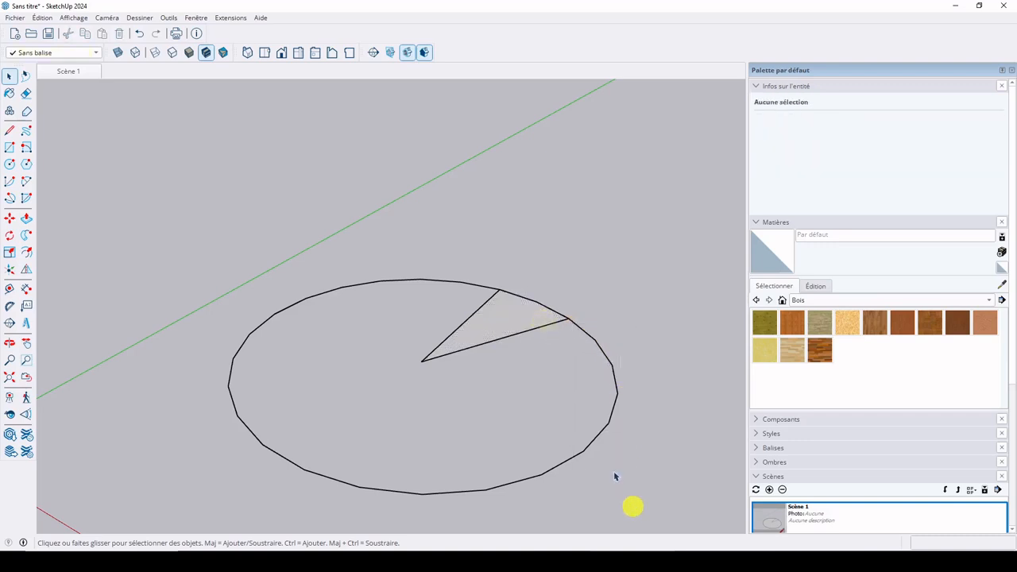
{"action": "left_click", "coordinate": [585, 310]}
{"action": "key", "text": "Delete"}
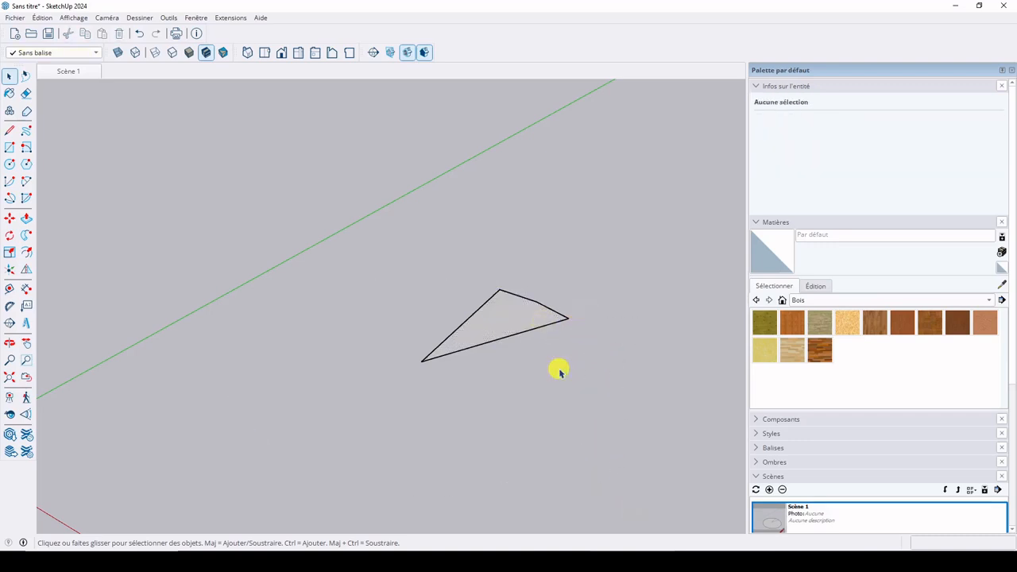
{"action": "double_click", "coordinate": [496, 326]}
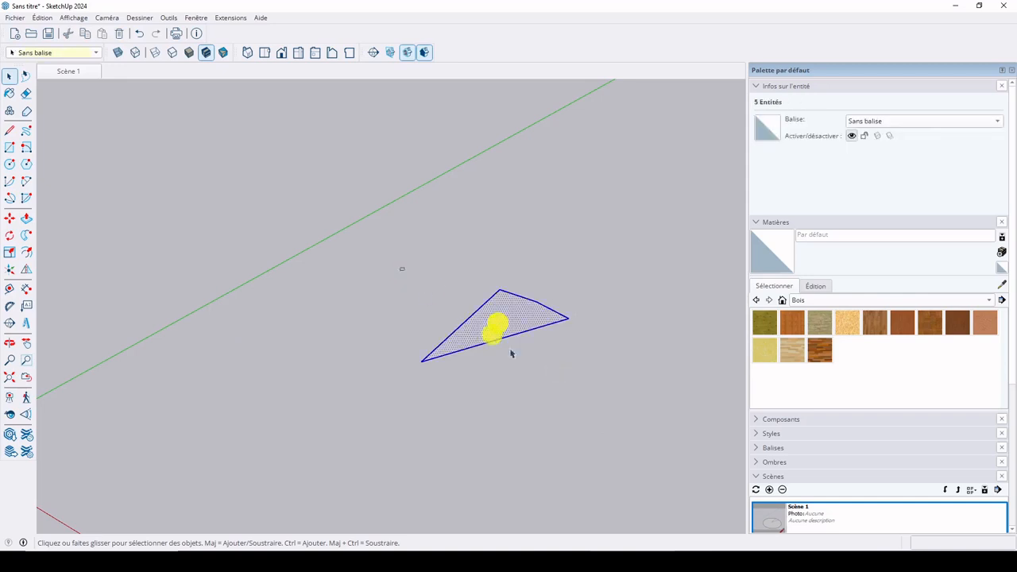
{"action": "left_click", "coordinate": [579, 383]}
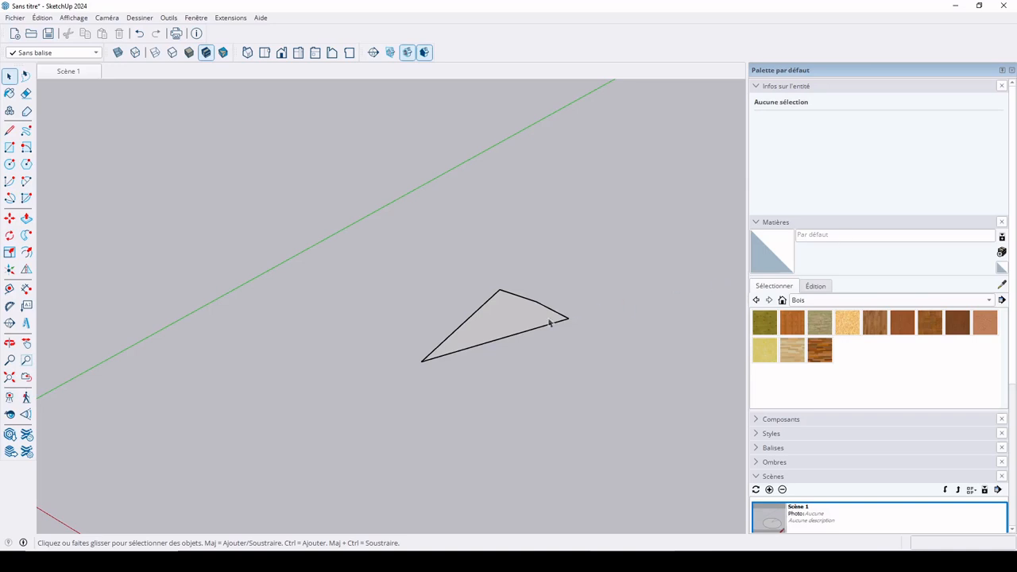
Extrude the wedge face upward by 2 cm with Push/Pull to give the tread its thickness
{"action": "left_click", "coordinate": [498, 319]}
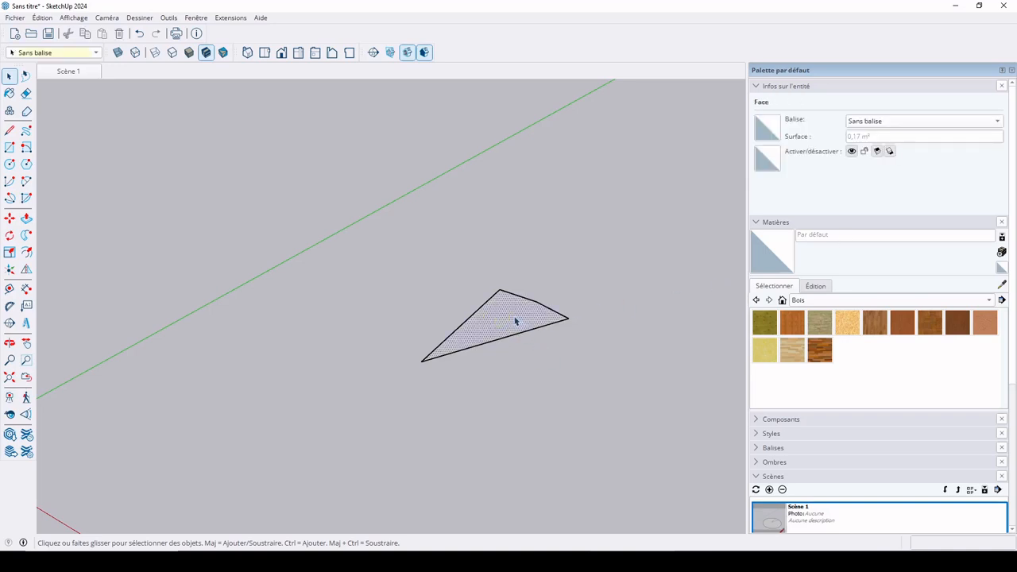
{"action": "key", "text": "p"}
{"action": "left_click", "coordinate": [510, 315]}
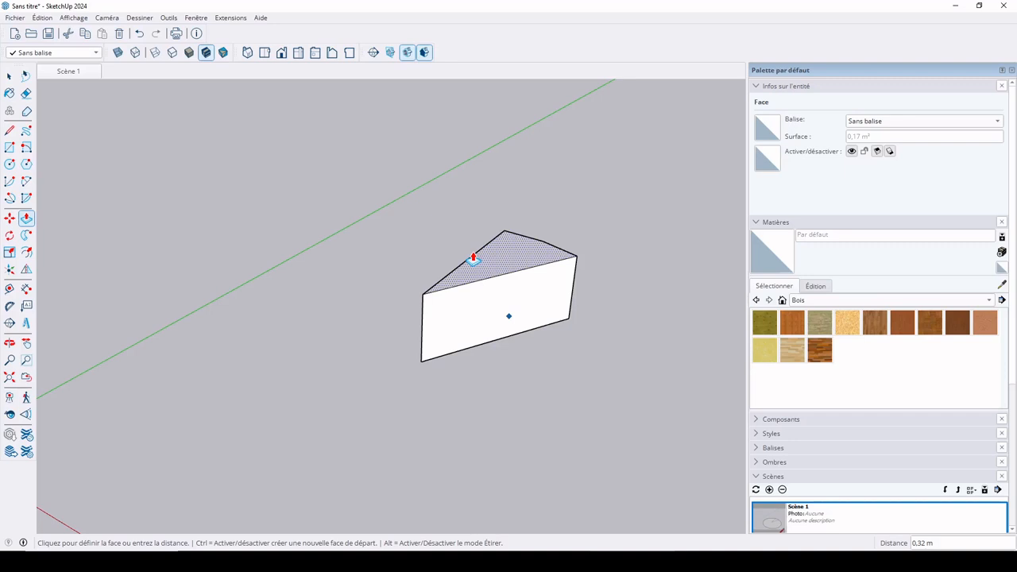
{"action": "type", "text": "2cm"}
{"action": "key", "text": "Return"}
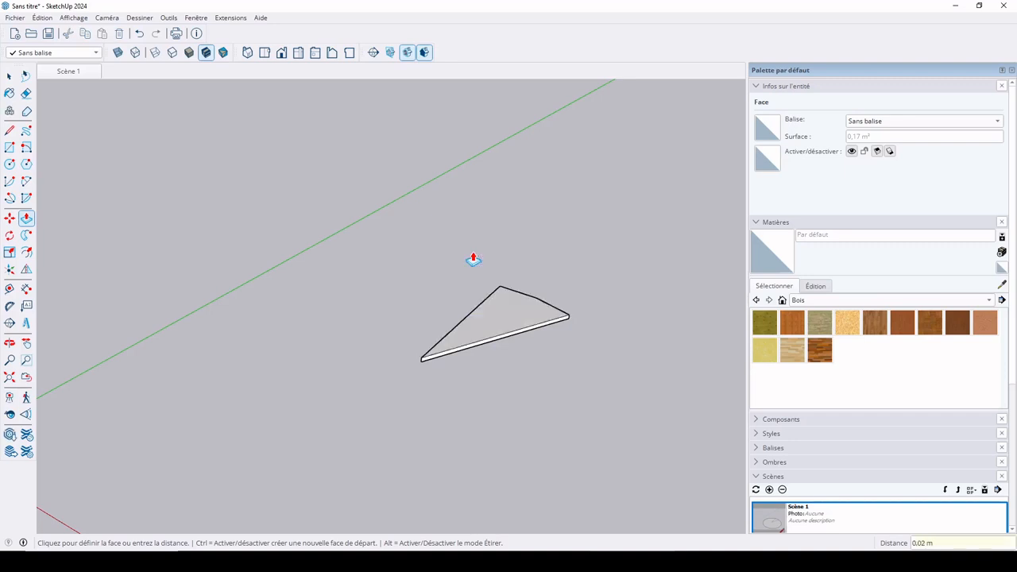
{"action": "key", "text": "space"}
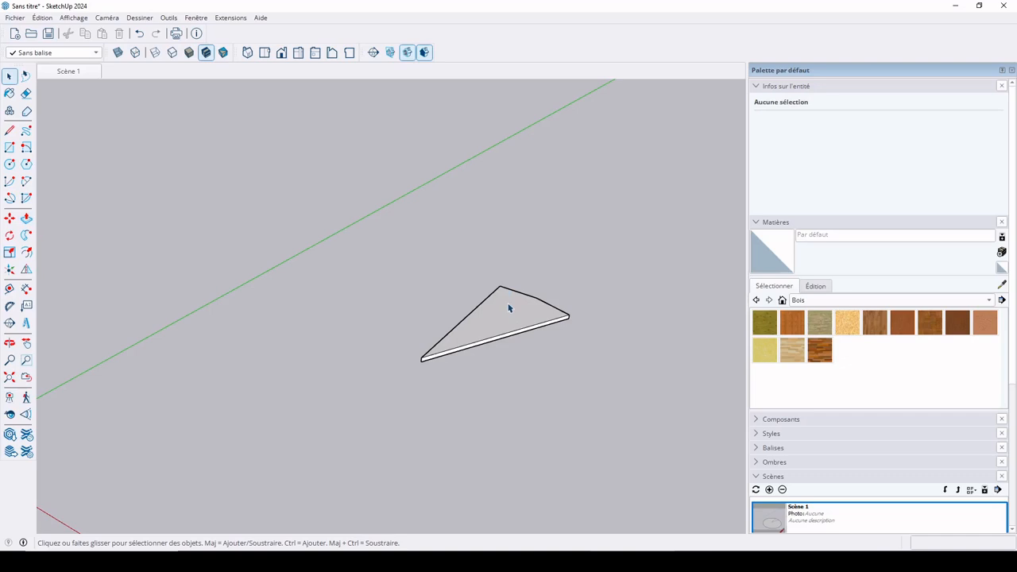
Convert all the tread's geometry into a component named "Marche"
{"action": "left_click", "coordinate": [513, 324]}
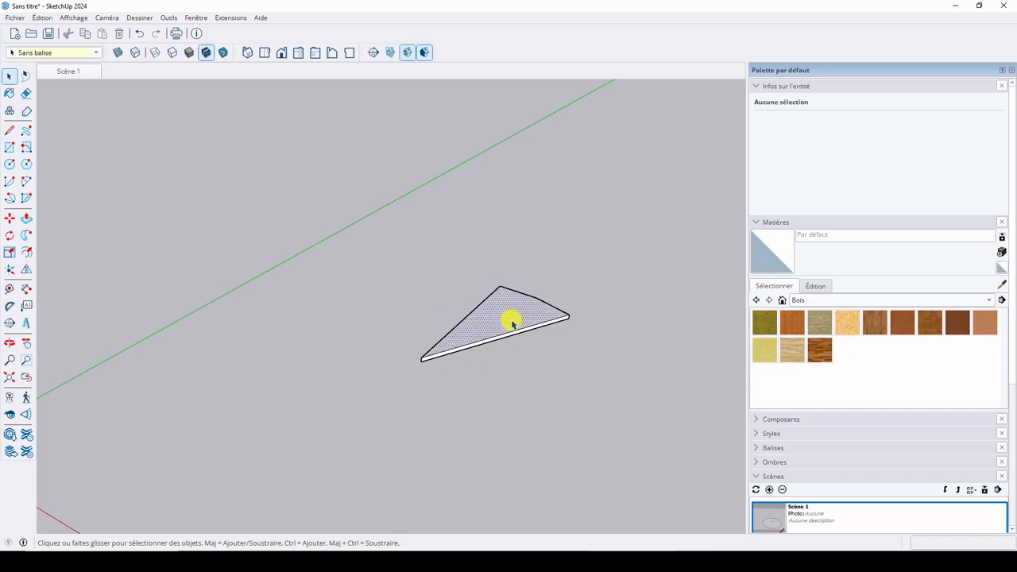
{"action": "left_click", "coordinate": [431, 289]}
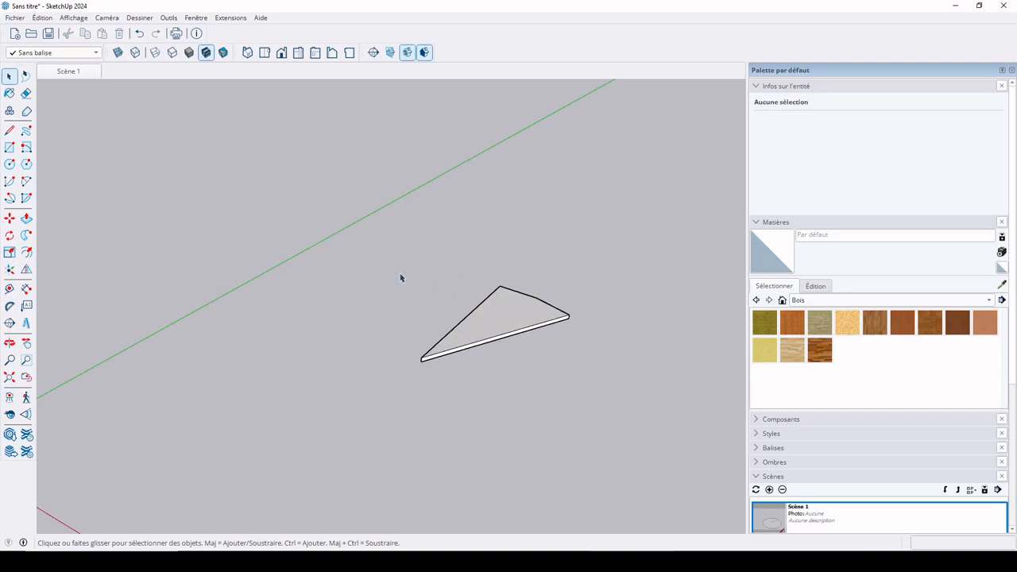
{"action": "left_click_drag", "start_coordinate": [348, 237], "coordinate": [618, 408]}
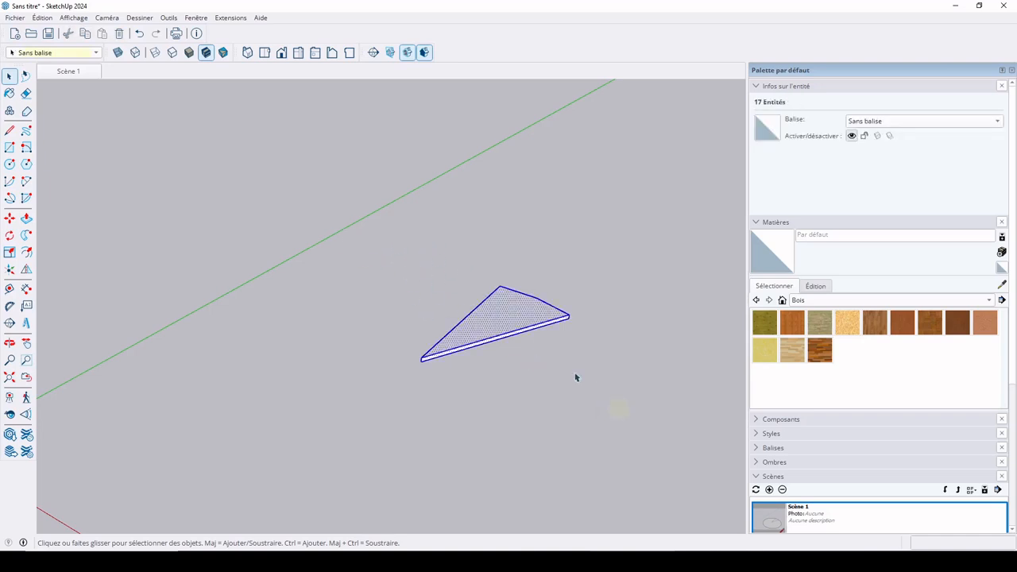
{"action": "right_click", "coordinate": [510, 330]}
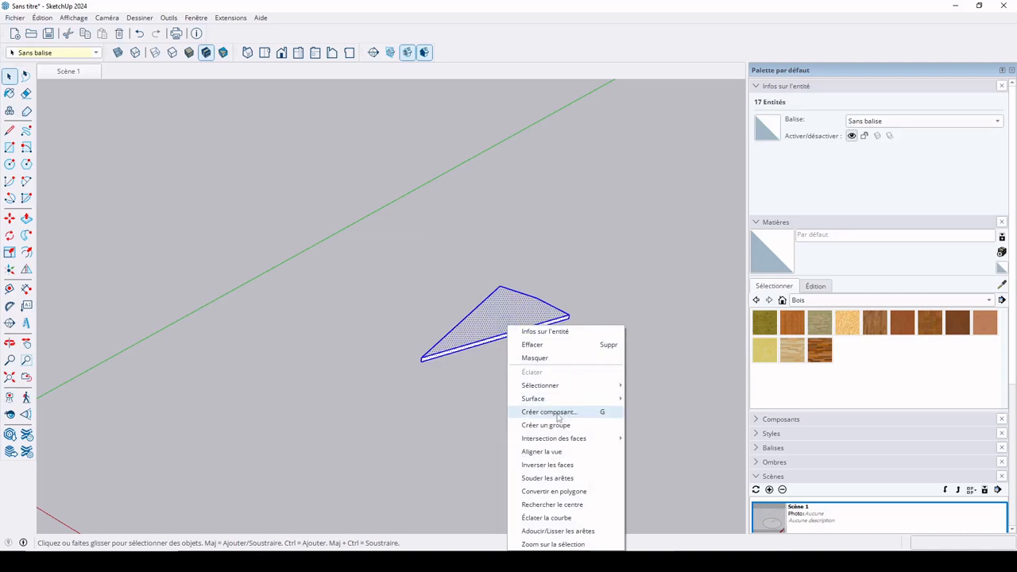
{"action": "left_click", "coordinate": [556, 412]}
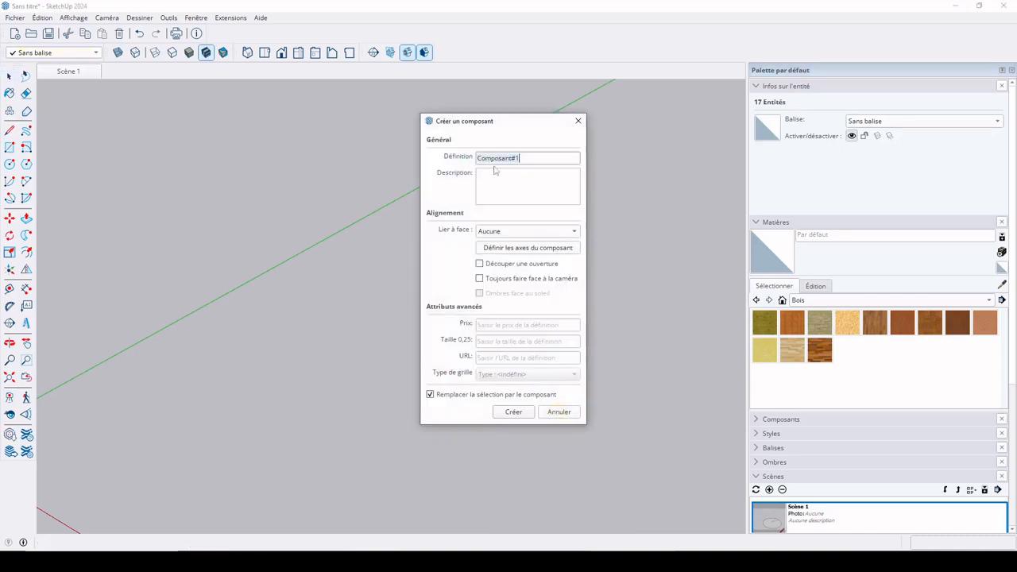
{"action": "type", "text": "Marche"}
{"action": "key", "text": "Return"}
{"action": "left_click", "coordinate": [576, 237]}
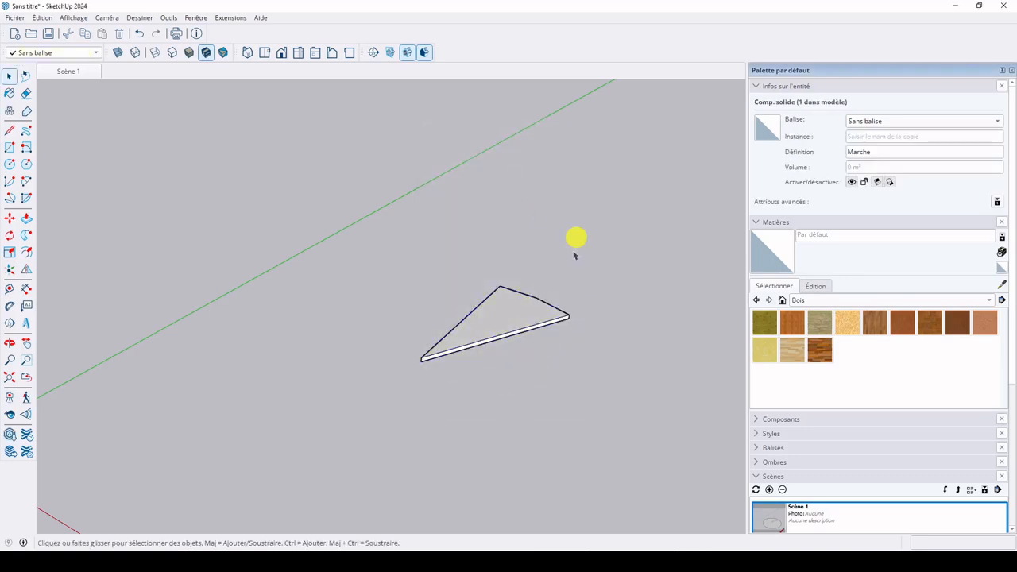
Frame the finished tread with nothing selected and add a second scene that stores this view
{"action": "left_click", "coordinate": [509, 319]}
{"action": "scroll", "coordinate": [554, 320], "scroll_direction": "down", "scroll_amount": 4}
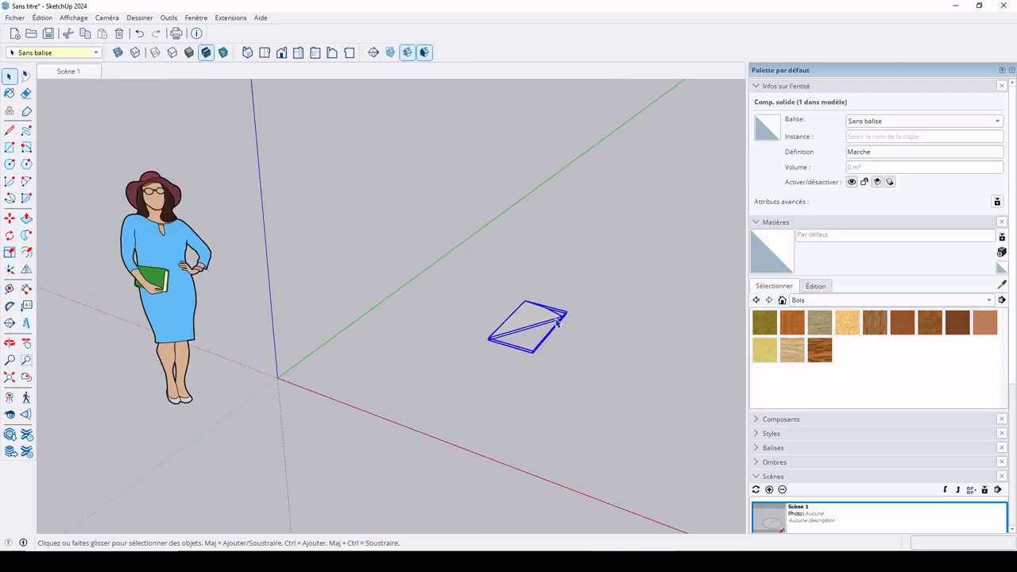
{"action": "middle_click_drag", "start_coordinate": [554, 320], "coordinate": [438, 322]}
{"action": "scroll", "coordinate": [440, 318], "scroll_direction": "up", "scroll_amount": 3}
{"action": "left_click", "coordinate": [515, 269]}
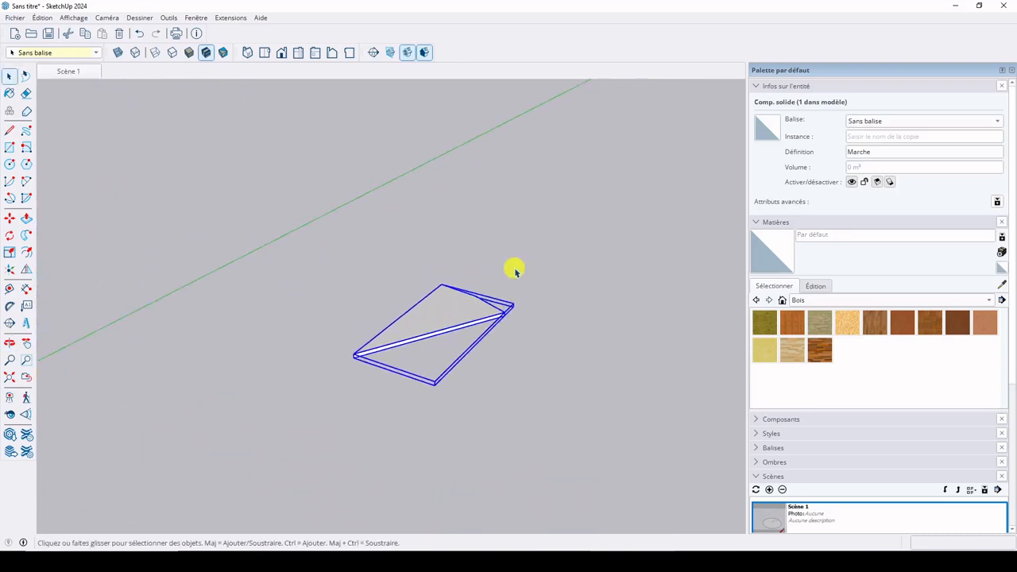
{"action": "left_click", "coordinate": [768, 489]}
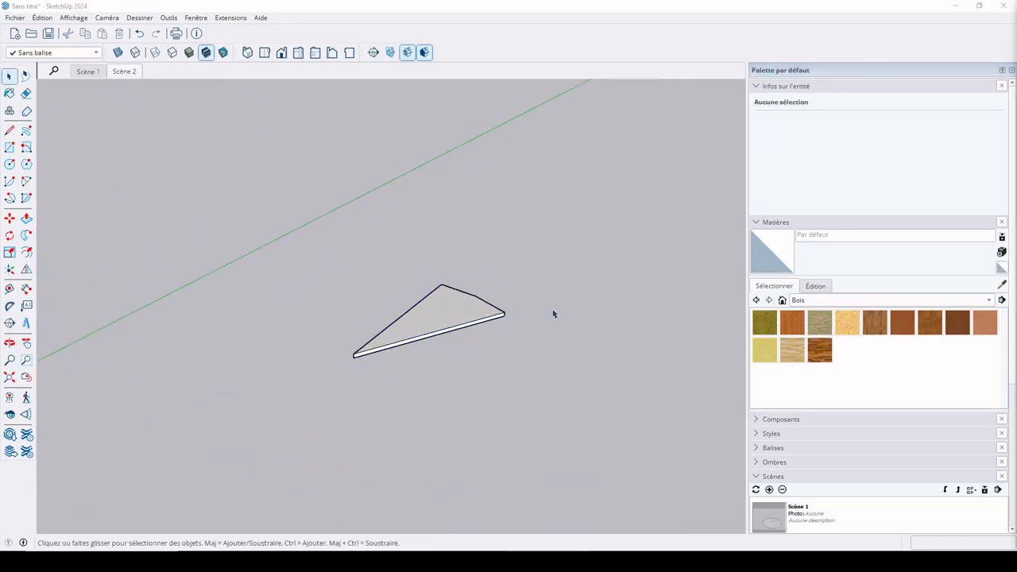
Make a copy of the tread component rotated 30° horizontally about its pointed tip, adjoining the original
{"action": "left_click", "coordinate": [436, 311]}
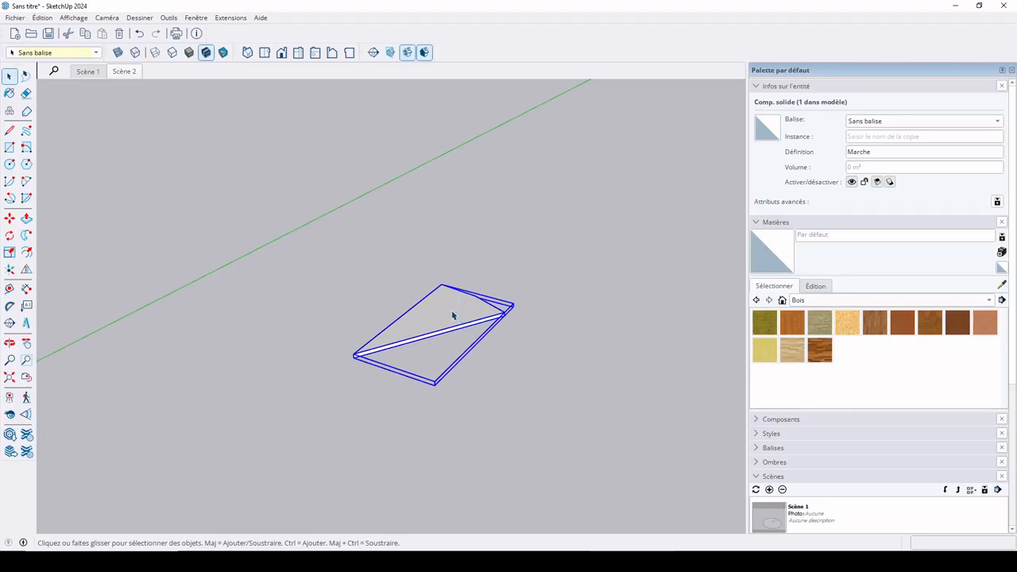
{"action": "scroll", "coordinate": [411, 318], "scroll_direction": "down", "scroll_amount": 1}
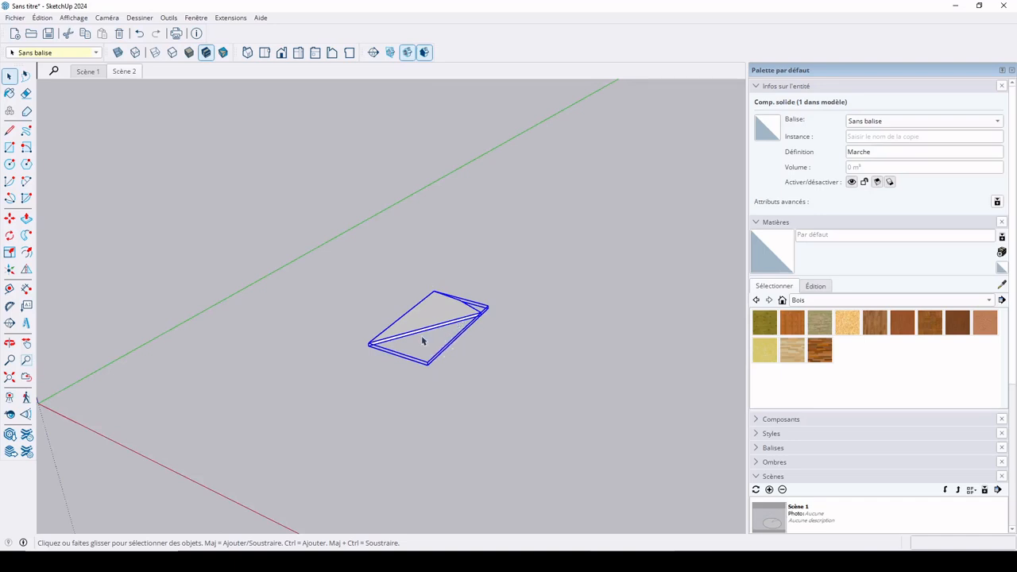
{"action": "key", "text": "q"}
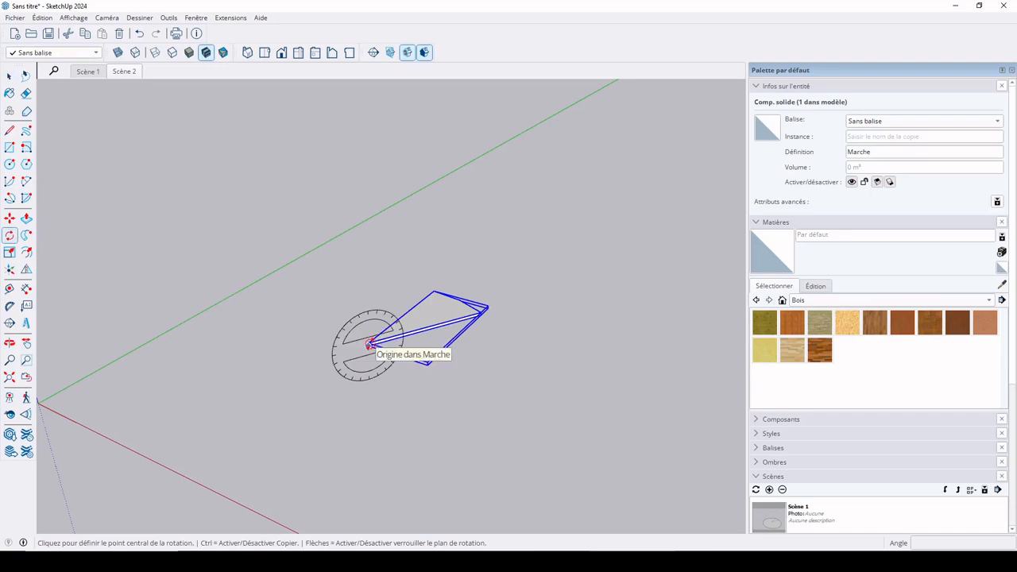
{"action": "scroll", "coordinate": [366, 343], "scroll_direction": "up", "scroll_amount": 4}
{"action": "scroll", "coordinate": [363, 352], "scroll_direction": "up", "scroll_amount": 5}
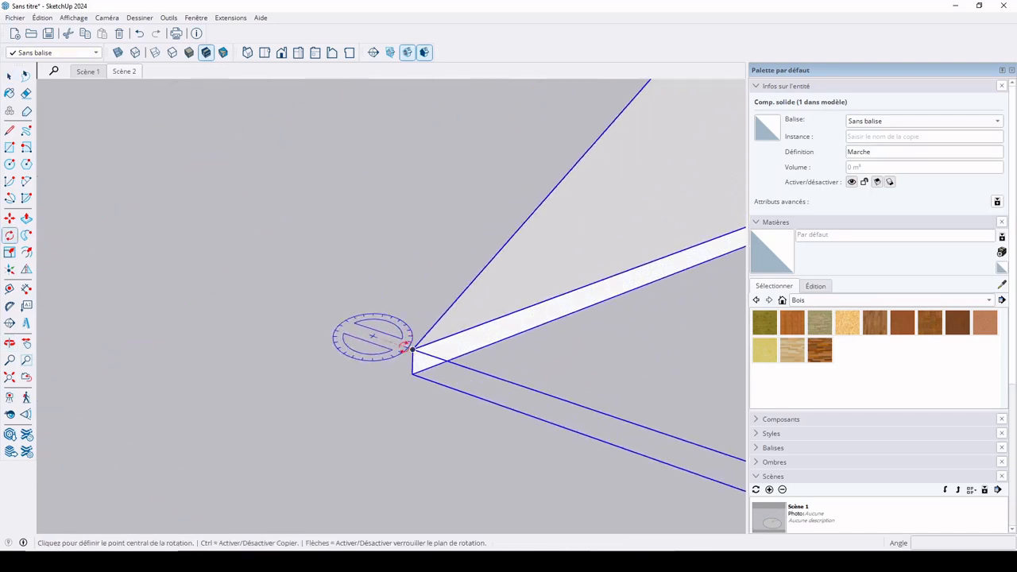
{"action": "left_click", "coordinate": [411, 352]}
{"action": "scroll", "coordinate": [508, 278], "scroll_direction": "down", "scroll_amount": 6}
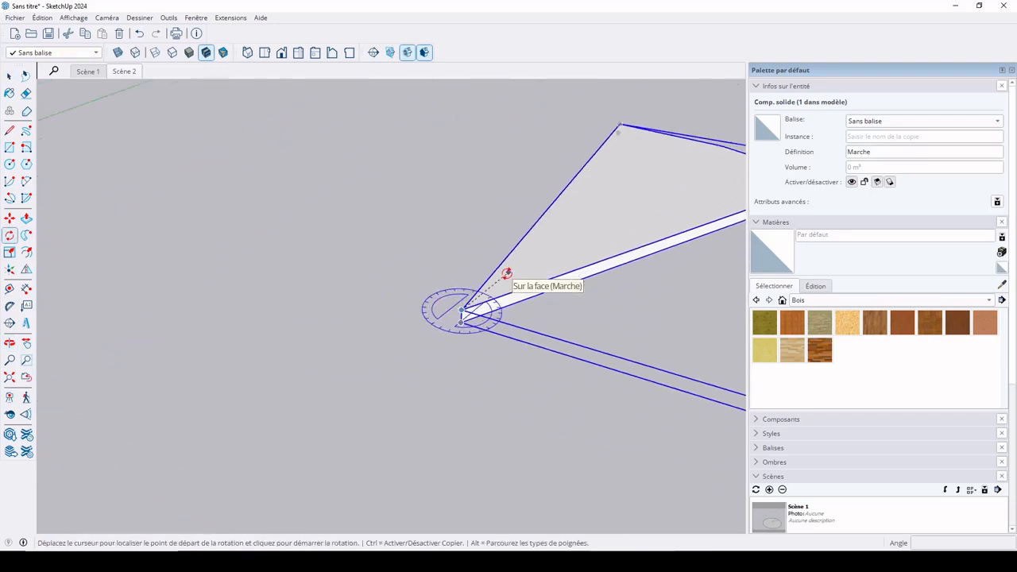
{"action": "left_click", "coordinate": [594, 251]}
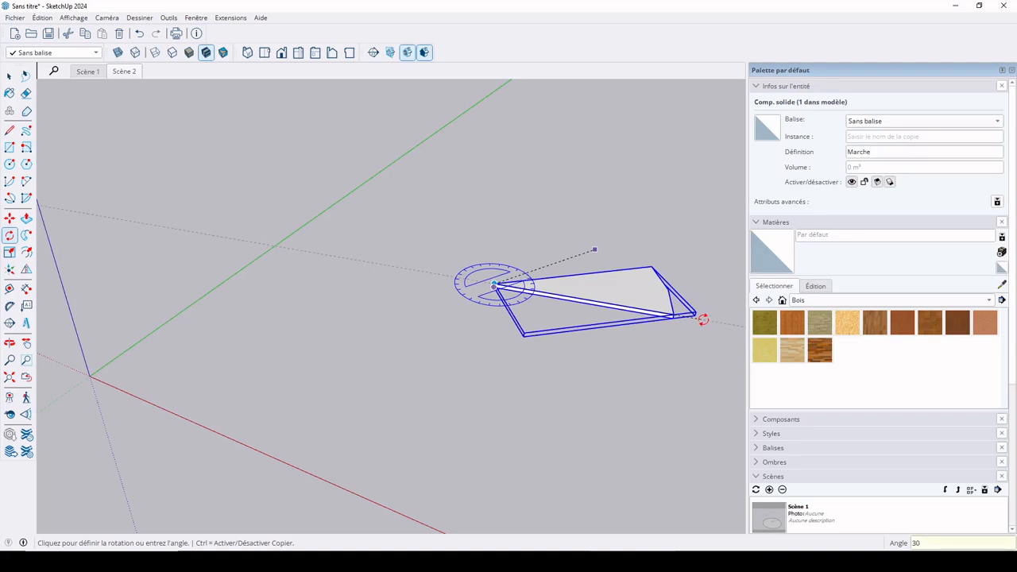
{"action": "key", "text": "ctrl"}
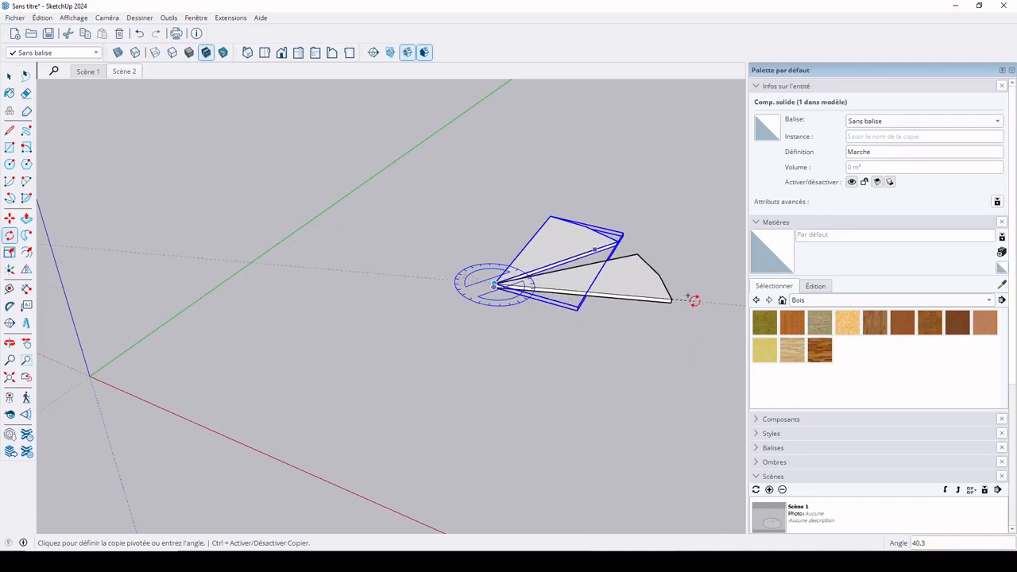
{"action": "key", "text": "Return"}
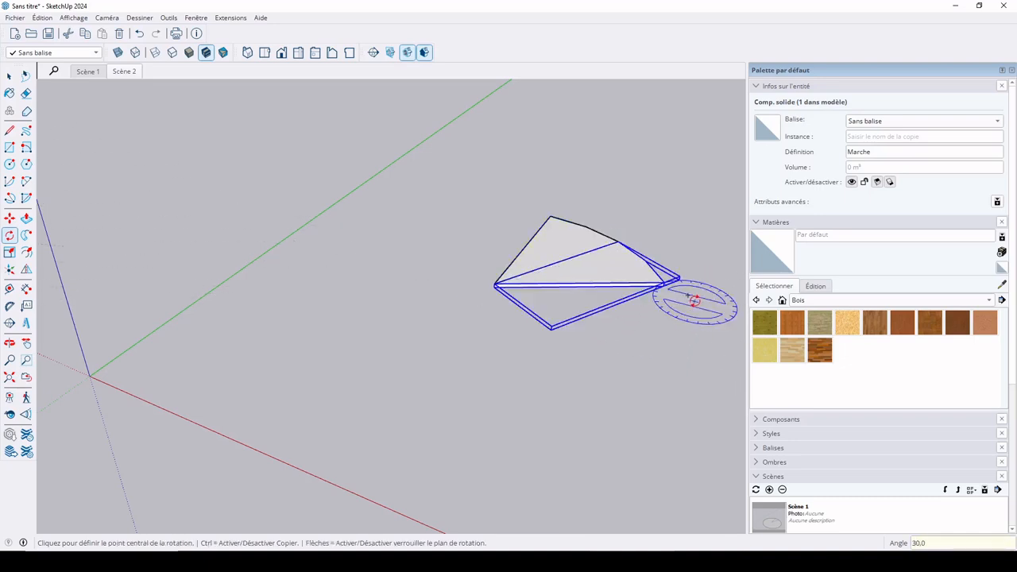
Repeat the rotated tread copy 11 times (*11) to complete a full circle of treads
{"action": "type", "text": "*11"}
{"action": "key", "text": "Return"}
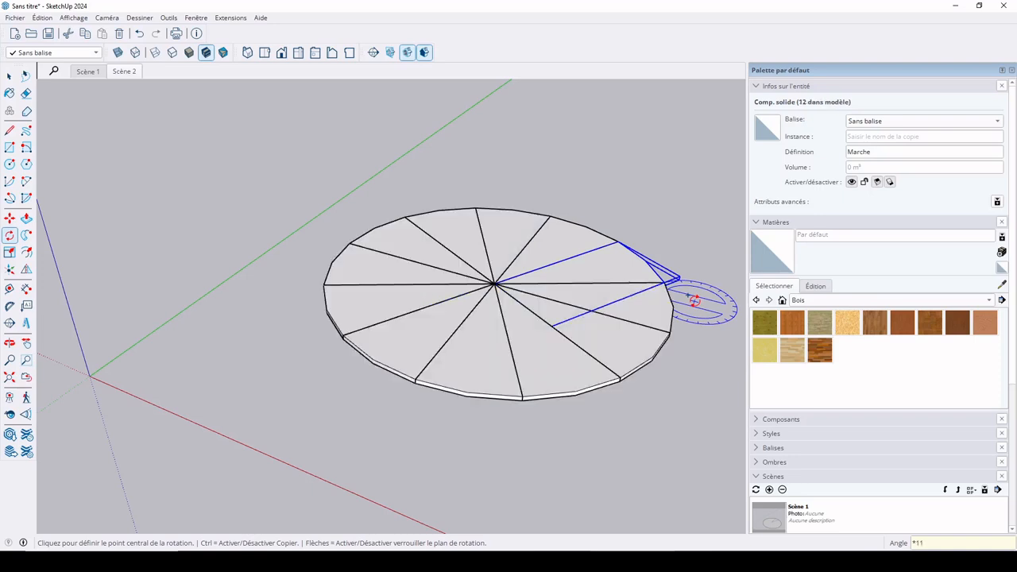
{"action": "key", "text": "space"}
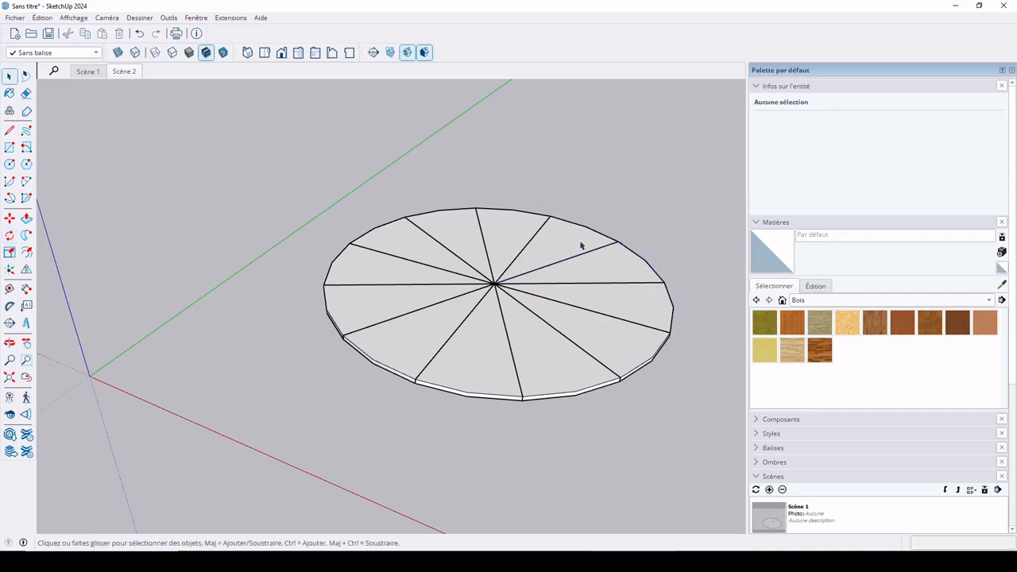
Select the complete circle of treads and place a copy of it 18 cm straight above the original
{"action": "left_click", "coordinate": [580, 241]}
{"action": "middle_click_drag", "start_coordinate": [567, 300], "coordinate": [518, 307]}
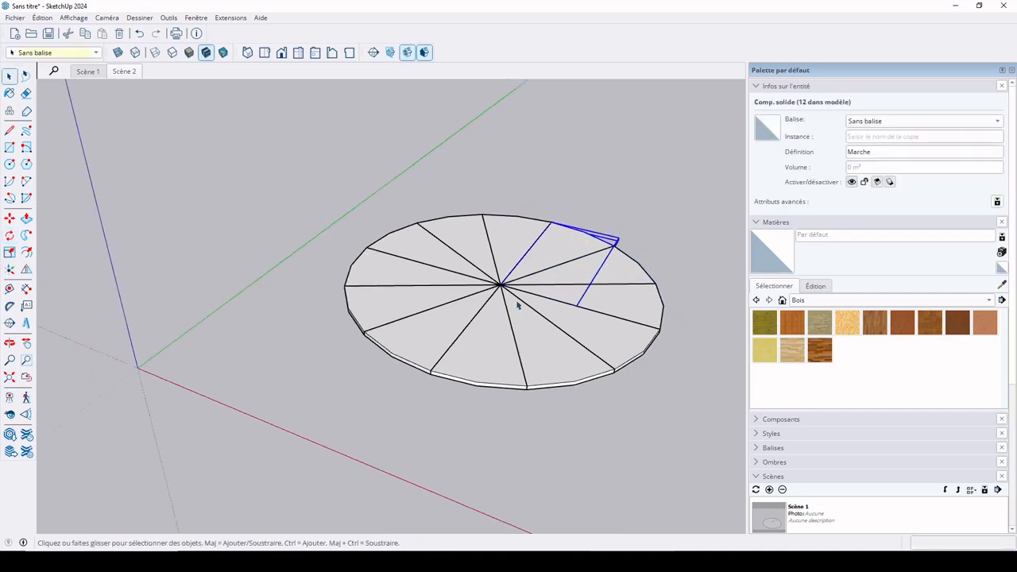
{"action": "left_click", "coordinate": [487, 338]}
{"action": "left_click_drag", "start_coordinate": [312, 183], "coordinate": [680, 430]}
{"action": "middle_click_drag", "start_coordinate": [628, 397], "coordinate": [514, 409]}
{"action": "key", "text": "o"}
{"action": "left_click_drag", "start_coordinate": [543, 421], "coordinate": [545, 273]}
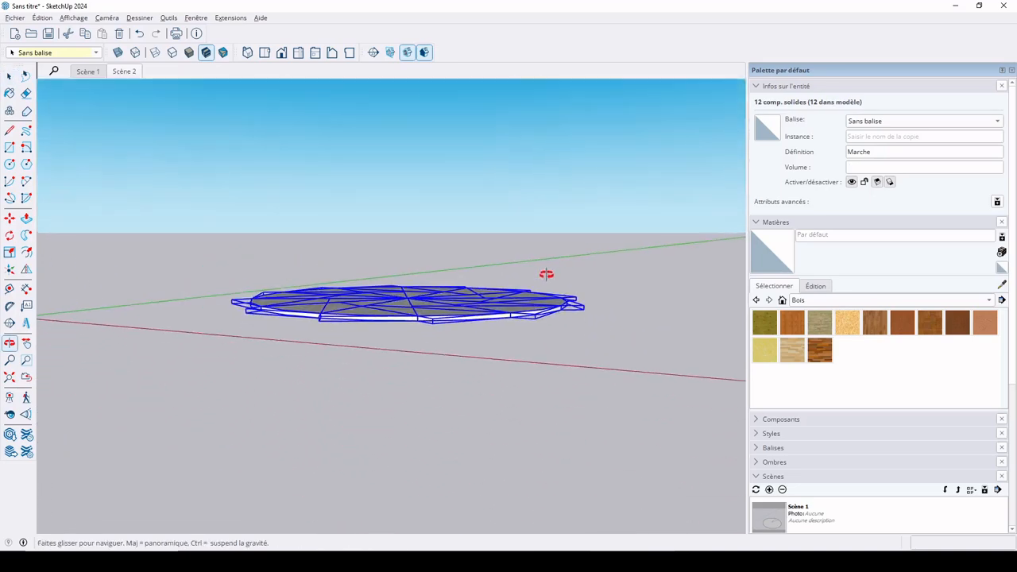
{"action": "key", "text": "space"}
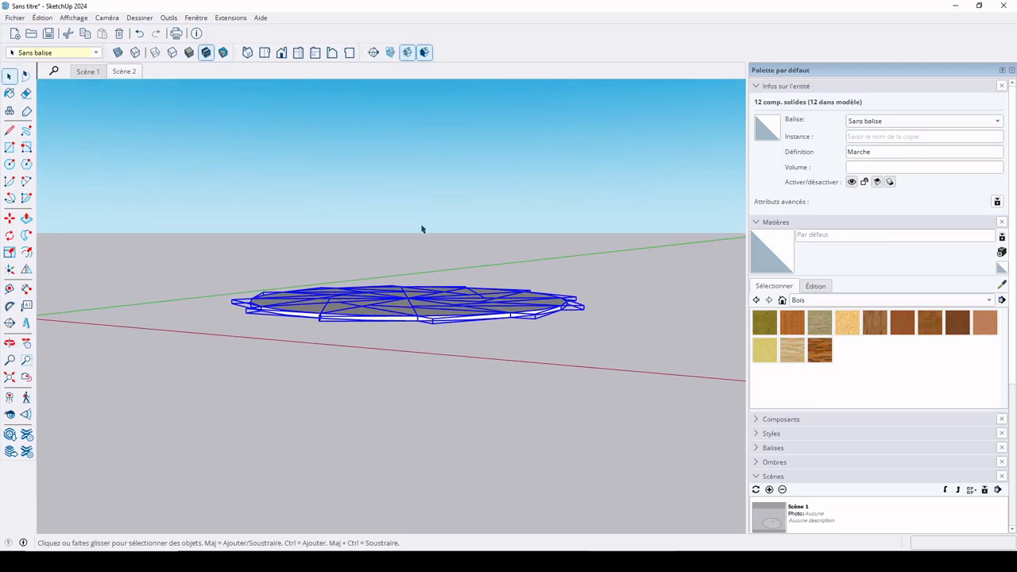
{"action": "key", "text": "m"}
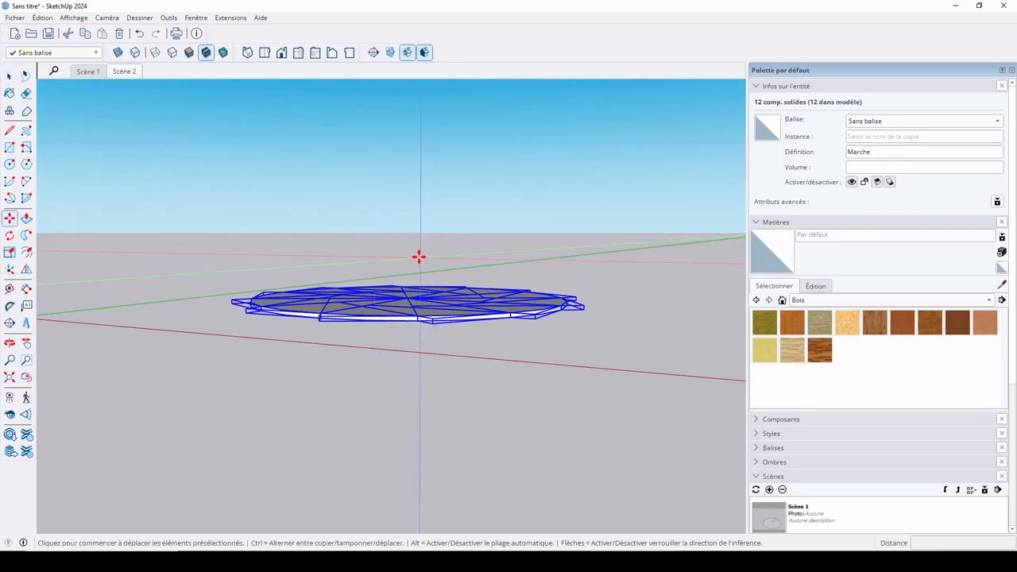
{"action": "key", "text": "ctrl"}
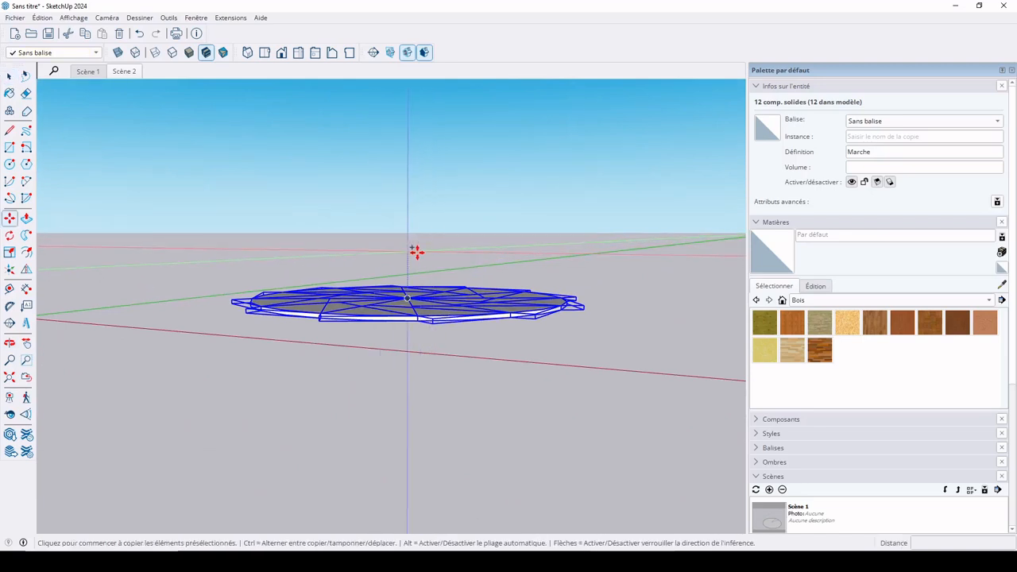
{"action": "scroll", "coordinate": [426, 296], "scroll_direction": "up", "scroll_amount": 2}
{"action": "scroll", "coordinate": [420, 367], "scroll_direction": "up", "scroll_amount": 2}
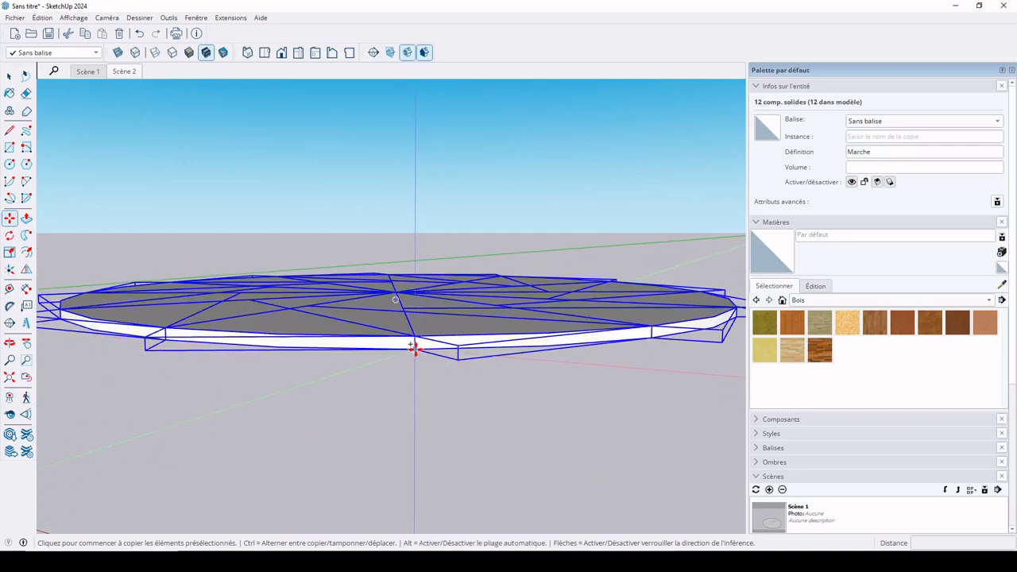
{"action": "left_click", "coordinate": [415, 350]}
{"action": "scroll", "coordinate": [420, 233], "scroll_direction": "down", "scroll_amount": 3}
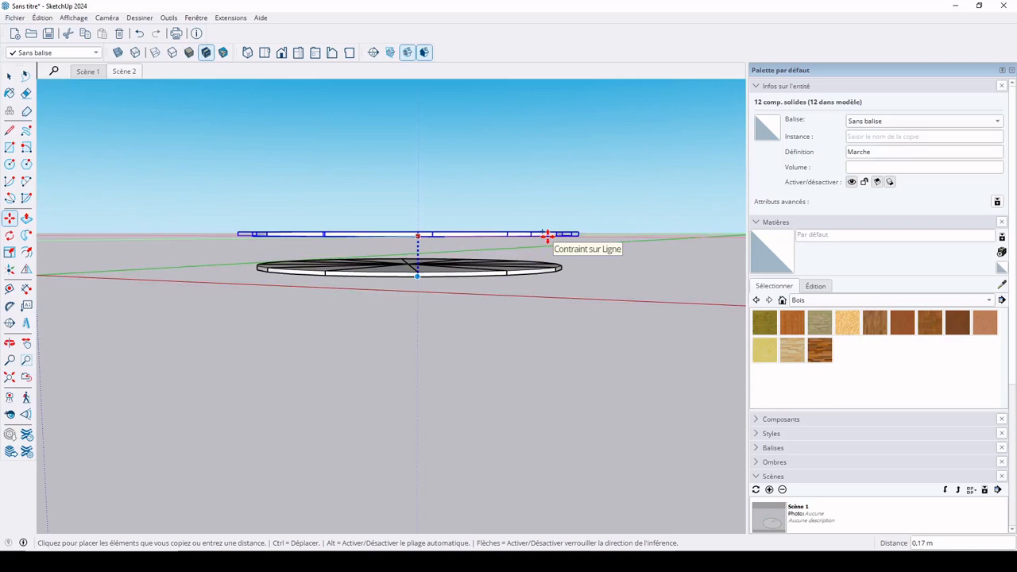
{"action": "type", "text": "18cm"}
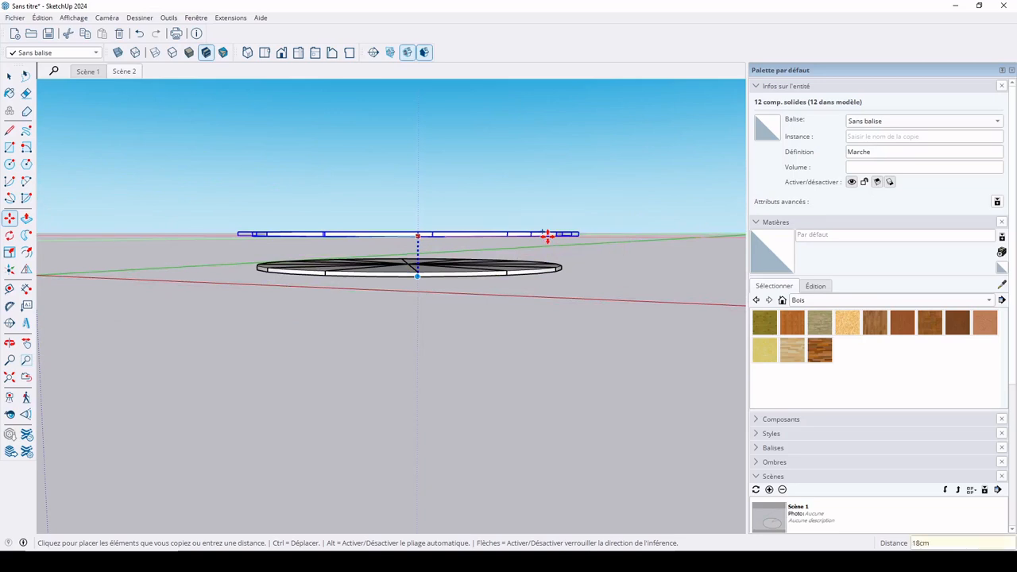
{"action": "key", "text": "Return"}
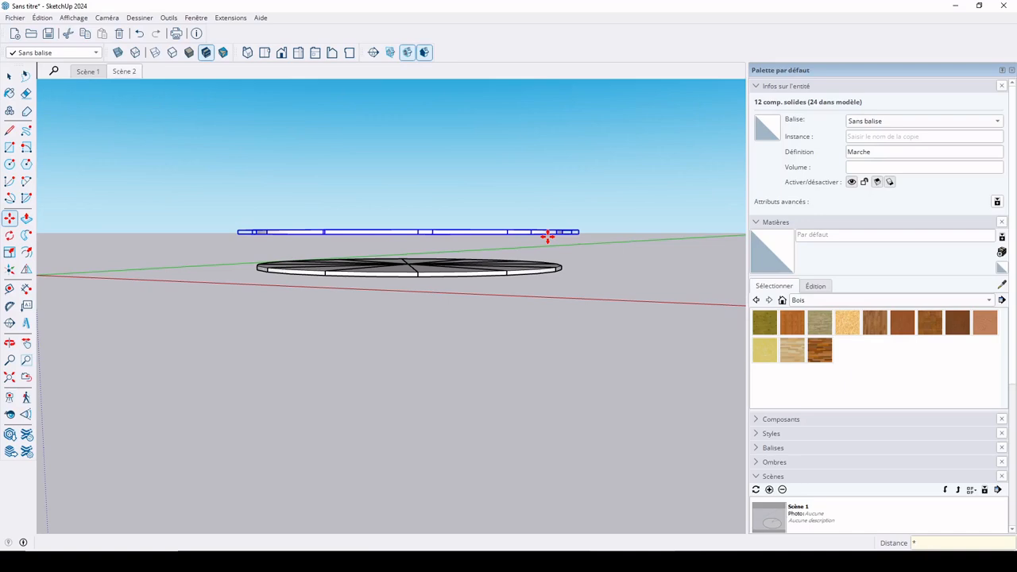
Repeat the raised circle copy 7 times (*7) and add a third scene storing a view of the whole stack
{"action": "key", "text": "Return"}
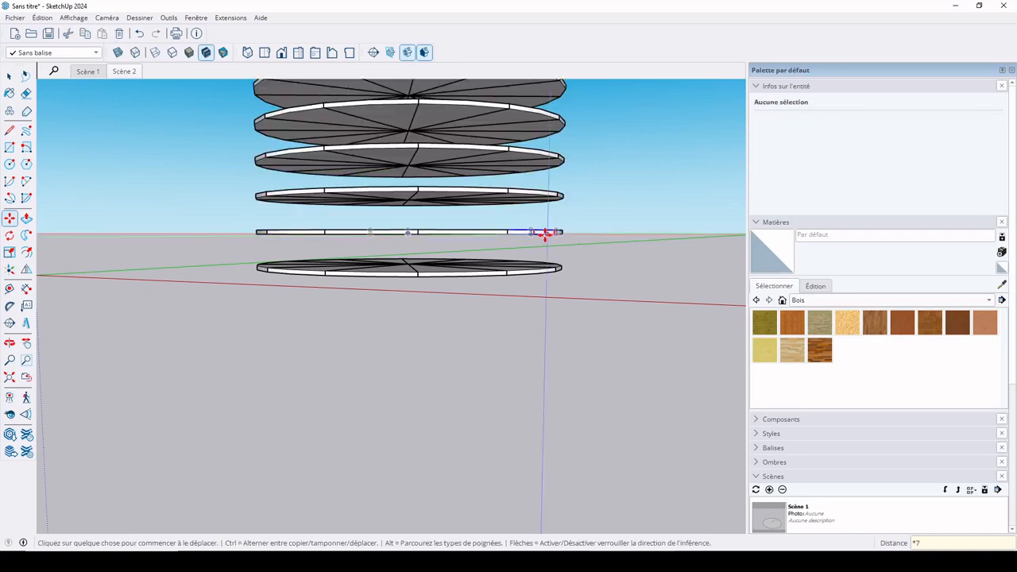
{"action": "scroll", "coordinate": [545, 235], "scroll_direction": "down", "scroll_amount": 2}
{"action": "middle_click_drag", "start_coordinate": [541, 213], "coordinate": [522, 355], "text": "shift"}
{"action": "middle_click_drag", "start_coordinate": [492, 305], "coordinate": [466, 436]}
{"action": "left_click", "coordinate": [769, 490]}
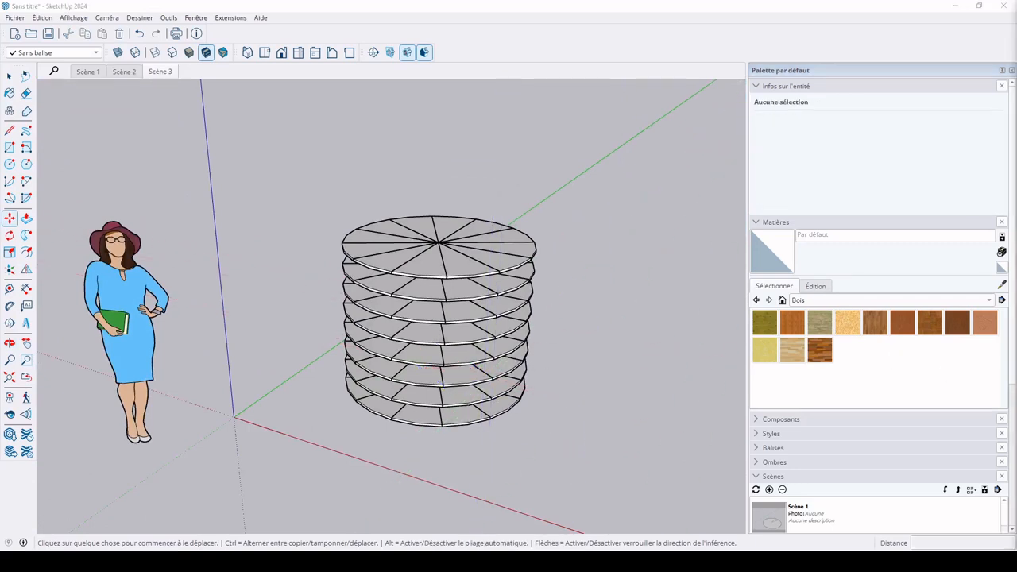
{"action": "left_click", "coordinate": [12, 79]}
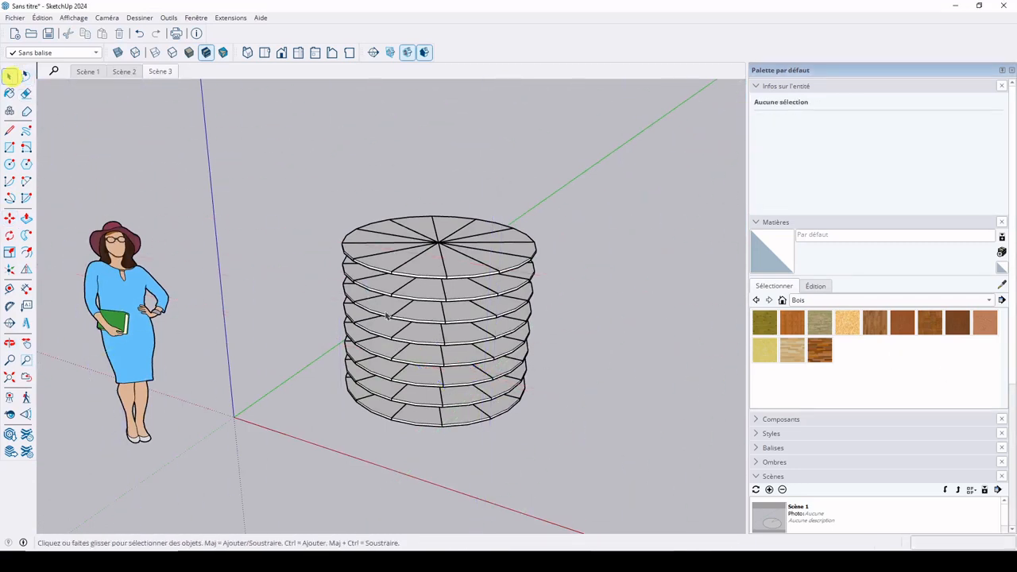
{"action": "left_click", "coordinate": [421, 422]}
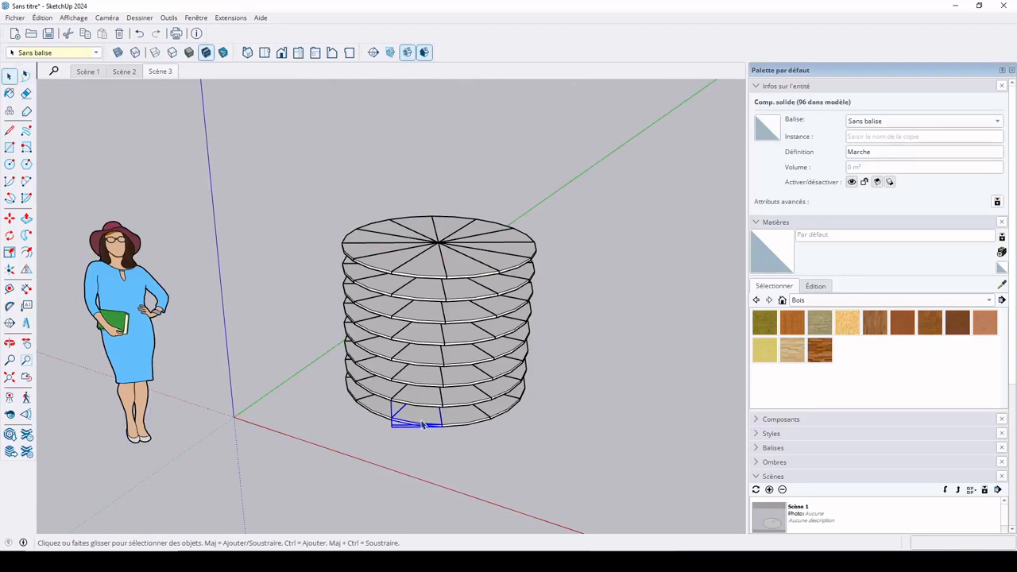
{"action": "left_click", "coordinate": [459, 401], "text": "ctrl"}
{"action": "left_click", "coordinate": [460, 385], "text": "ctrl"}
{"action": "double_click", "coordinate": [461, 366], "text": "ctrl"}
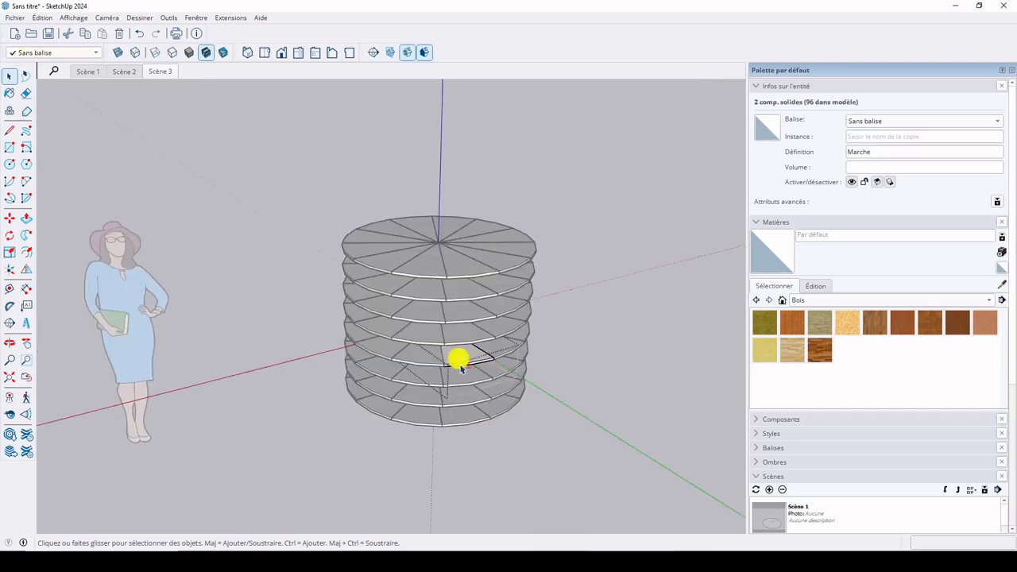
{"action": "left_click", "coordinate": [282, 270]}
{"action": "left_click", "coordinate": [448, 375]}
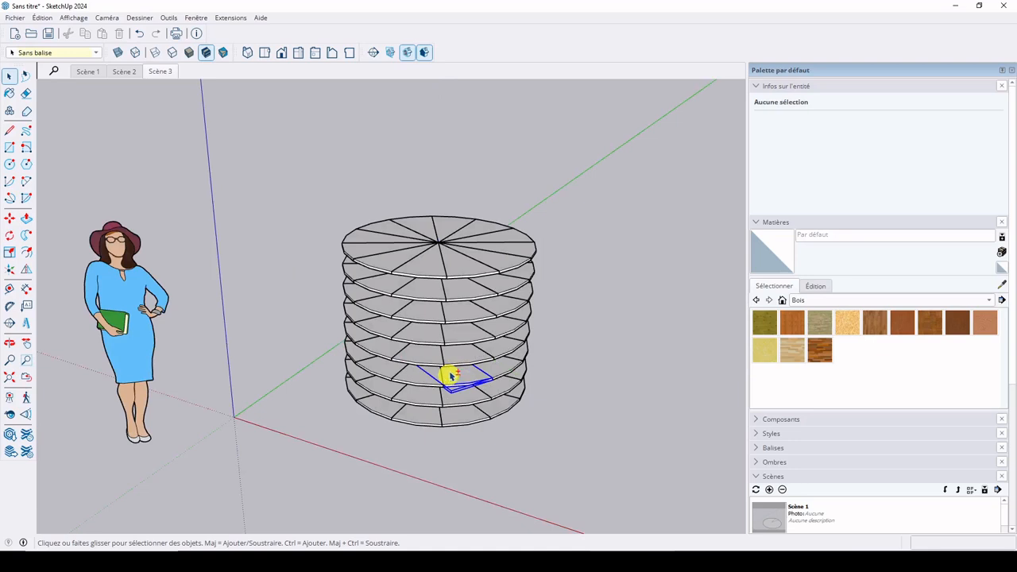
{"action": "left_click", "coordinate": [460, 354], "text": "shift"}
{"action": "left_click", "coordinate": [464, 386], "text": "shift"}
{"action": "left_click", "coordinate": [461, 357], "text": "shift"}
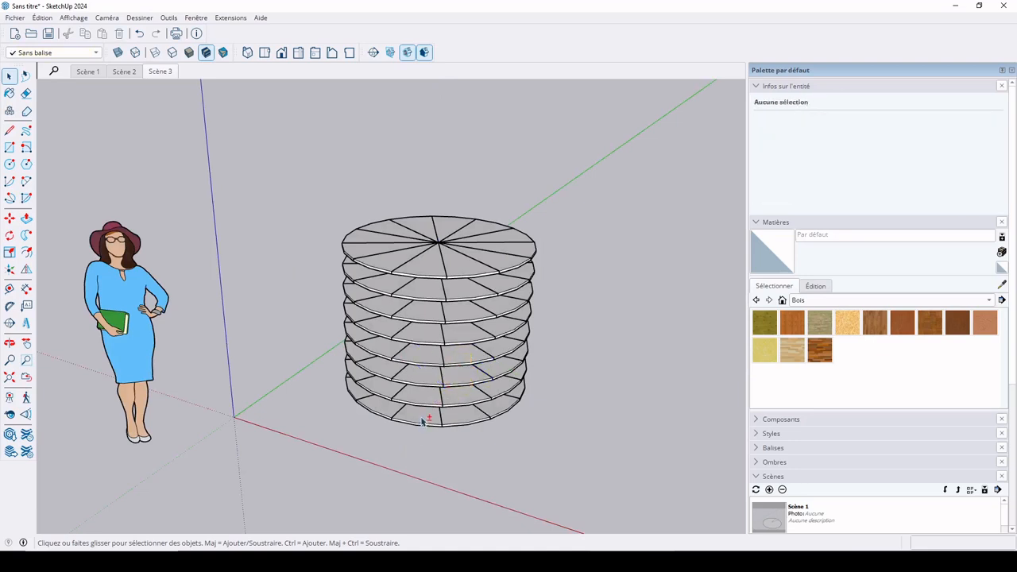
Select one tread per level, each one position further around, and move these eight about 2.46 m along the green axis out of the stack
{"action": "left_click", "coordinate": [419, 416]}
{"action": "left_click", "coordinate": [455, 395], "text": "shift"}
{"action": "left_click", "coordinate": [506, 369], "text": "shift"}
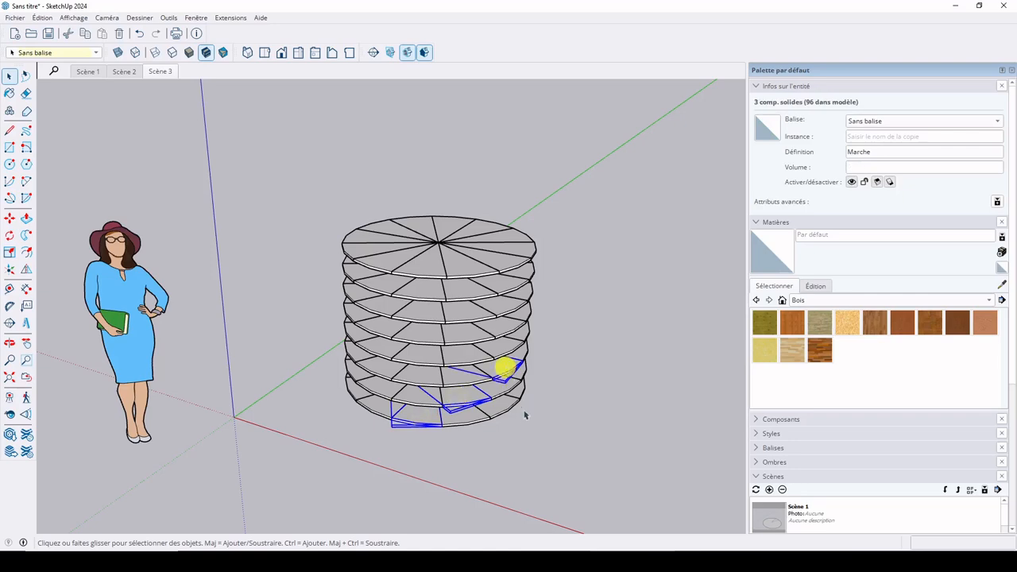
{"action": "middle_click_drag", "start_coordinate": [524, 415], "coordinate": [406, 385]}
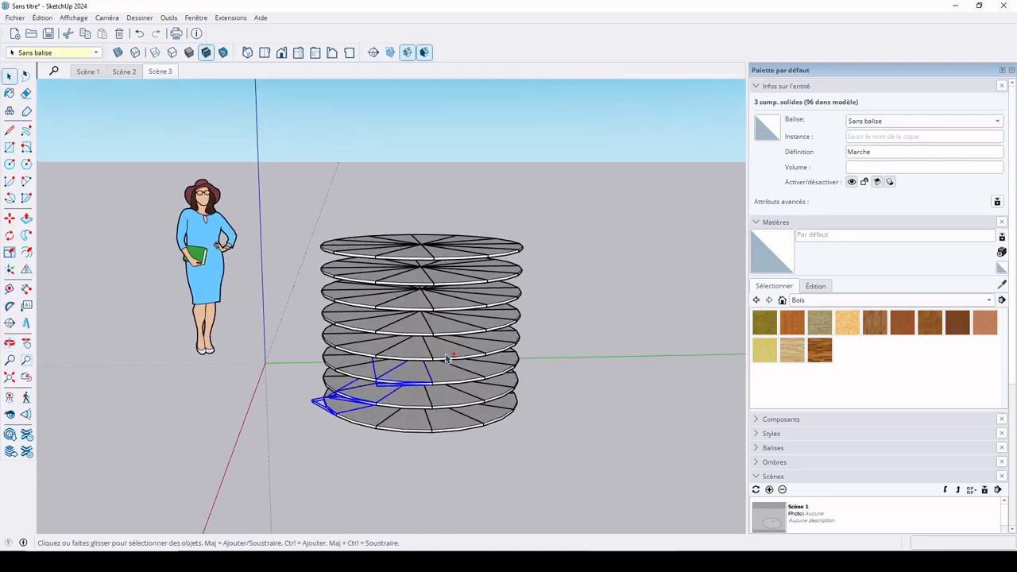
{"action": "middle_click_drag", "start_coordinate": [493, 330], "coordinate": [317, 393]}
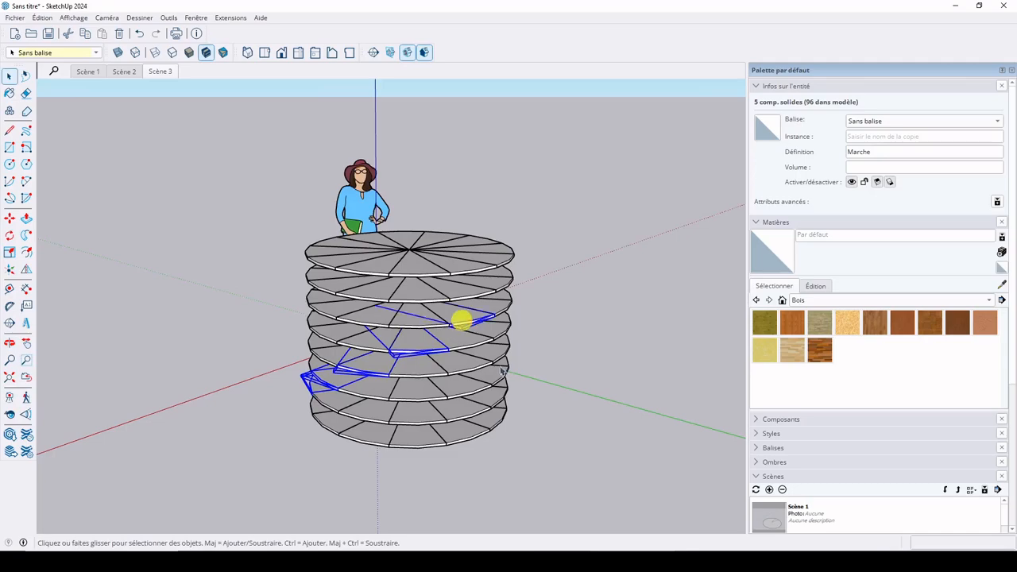
{"action": "middle_click_drag", "start_coordinate": [502, 372], "coordinate": [328, 373]}
{"action": "left_click", "coordinate": [436, 306], "text": "shift"}
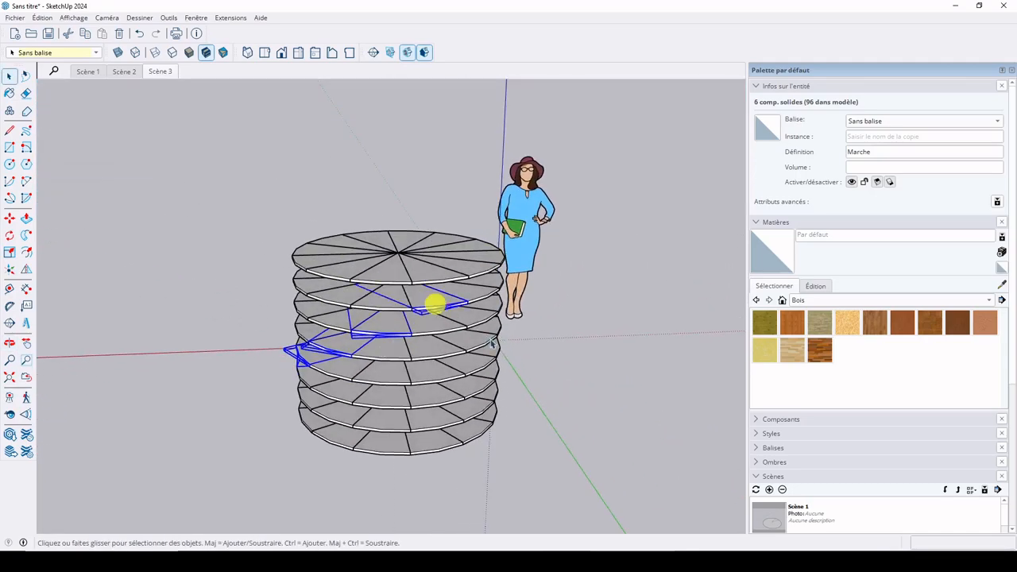
{"action": "middle_click_drag", "start_coordinate": [493, 357], "coordinate": [382, 374]}
{"action": "left_click", "coordinate": [444, 290], "text": "shift"}
{"action": "middle_click_drag", "start_coordinate": [435, 329], "coordinate": [428, 390]}
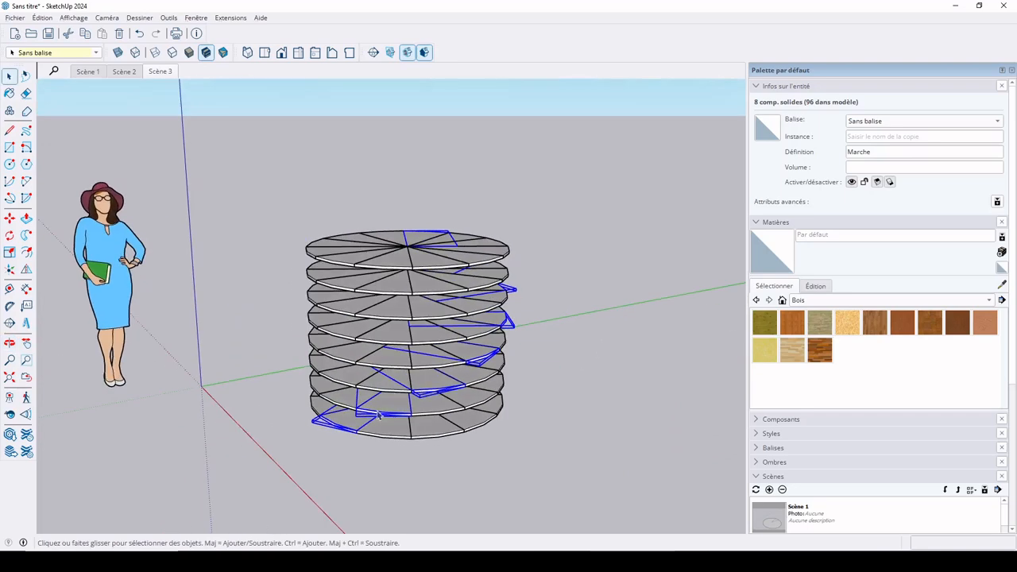
{"action": "key", "text": "m"}
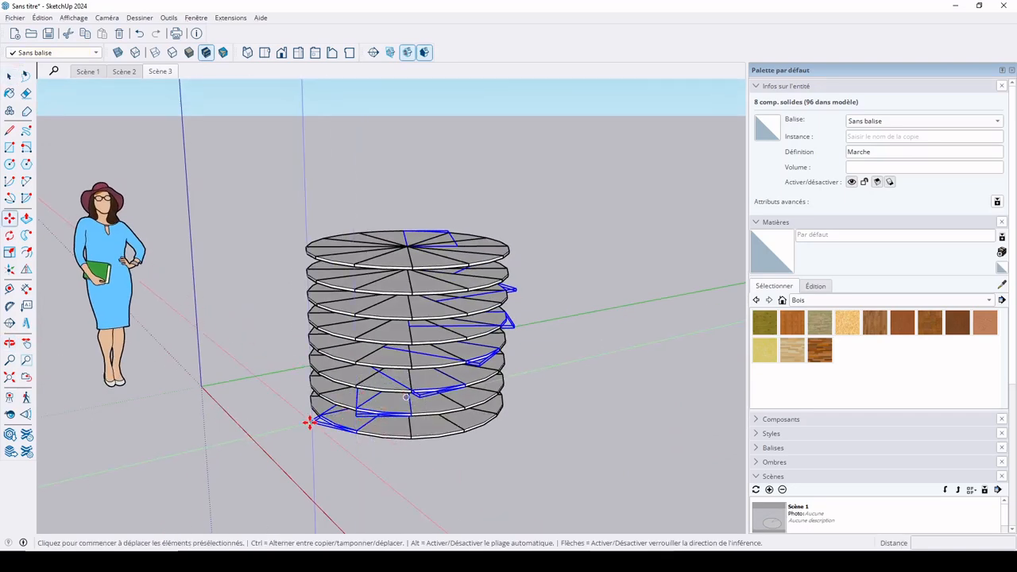
{"action": "left_click", "coordinate": [310, 420]}
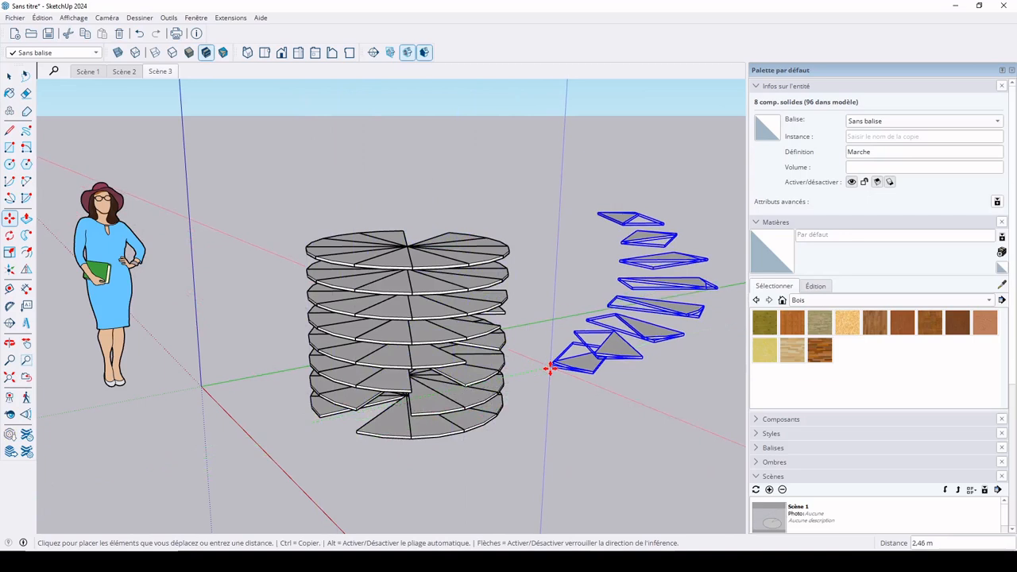
{"action": "left_click", "coordinate": [549, 368]}
{"action": "key", "text": "space"}
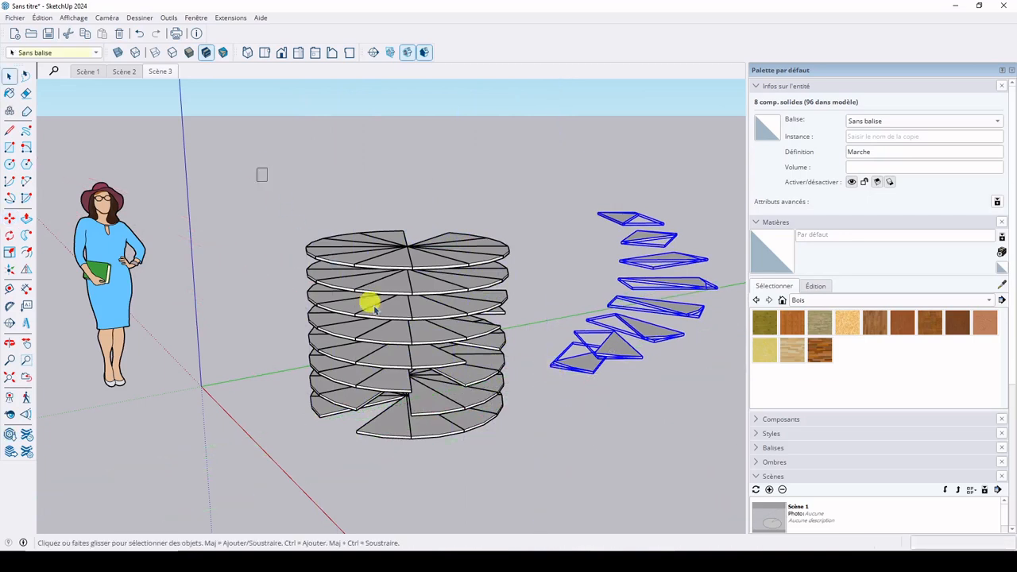
Delete the leftover stack of treads and add a fourth scene with the remaining spiral centred in view
{"action": "left_click_drag", "start_coordinate": [261, 170], "coordinate": [527, 465]}
{"action": "key", "text": "Delete"}
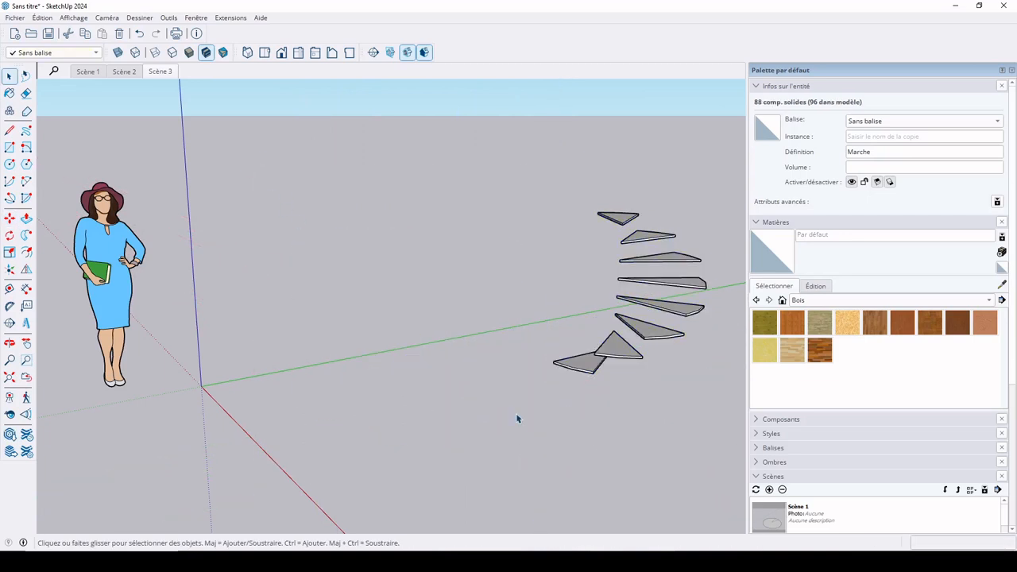
{"action": "middle_click_drag", "start_coordinate": [507, 352], "coordinate": [239, 350]}
{"action": "left_click", "coordinate": [769, 490]}
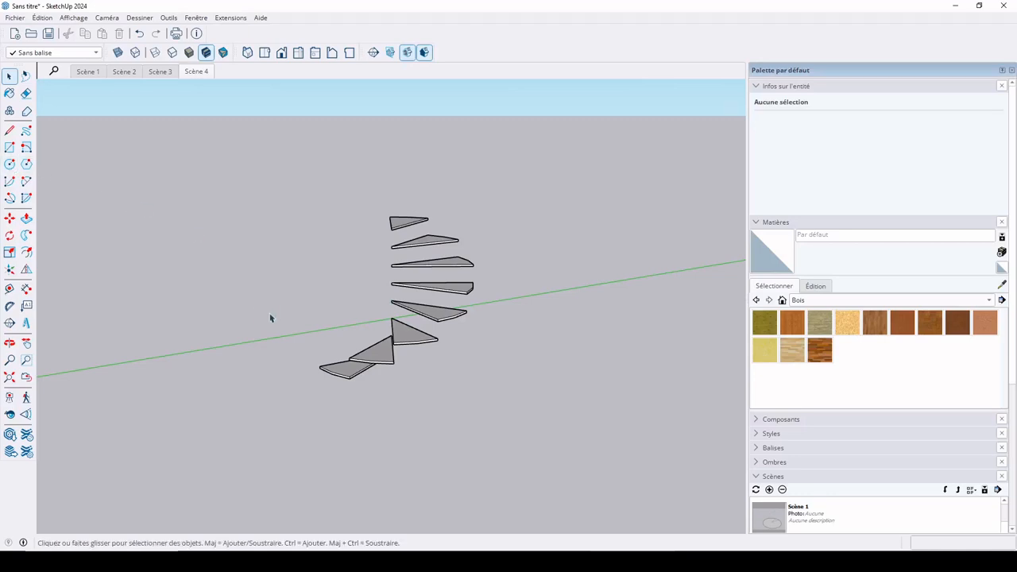
{"action": "key", "text": "c"}
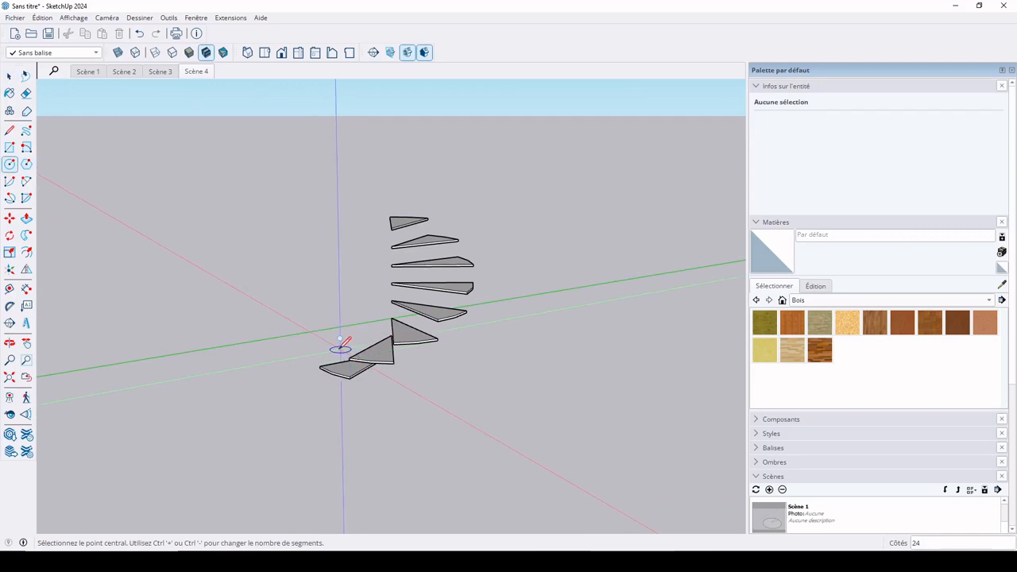
{"action": "middle_click_drag", "start_coordinate": [341, 347], "coordinate": [416, 220]}
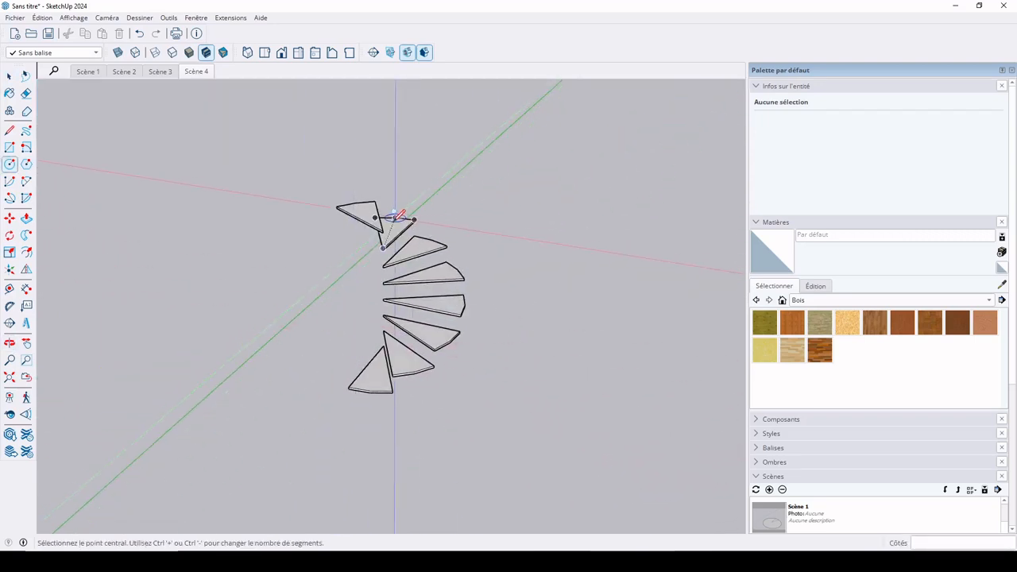
{"action": "scroll", "coordinate": [379, 222], "scroll_direction": "up", "scroll_amount": 5}
{"action": "scroll", "coordinate": [365, 275], "scroll_direction": "up", "scroll_amount": 3}
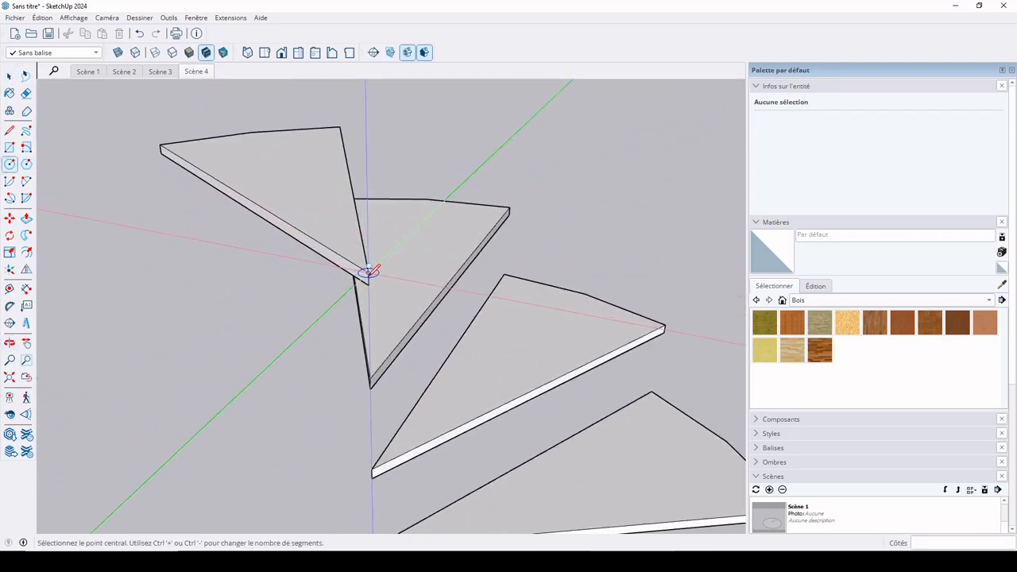
{"action": "left_click", "coordinate": [367, 274]}
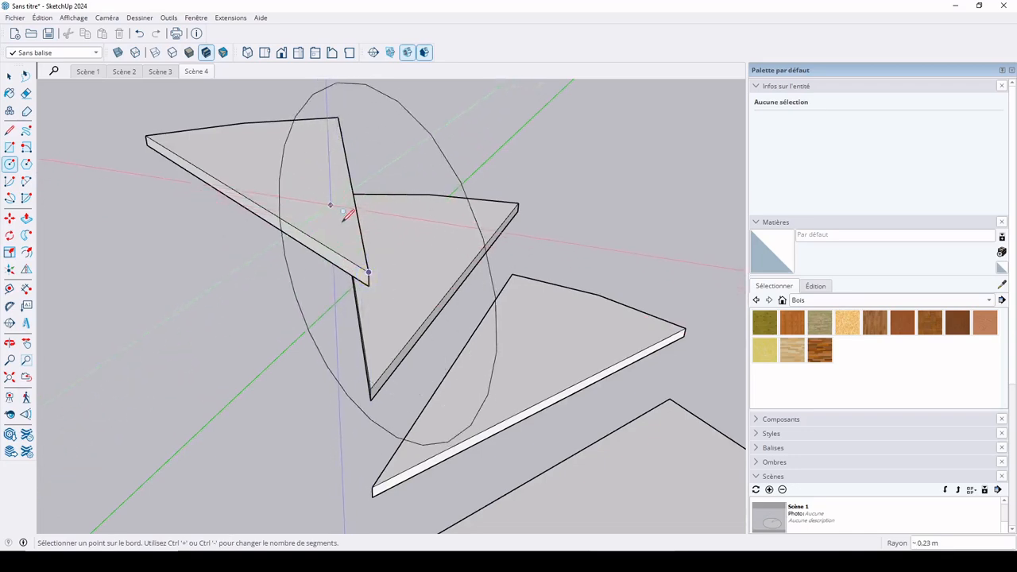
{"action": "middle_click_drag", "start_coordinate": [341, 211], "coordinate": [316, 189]}
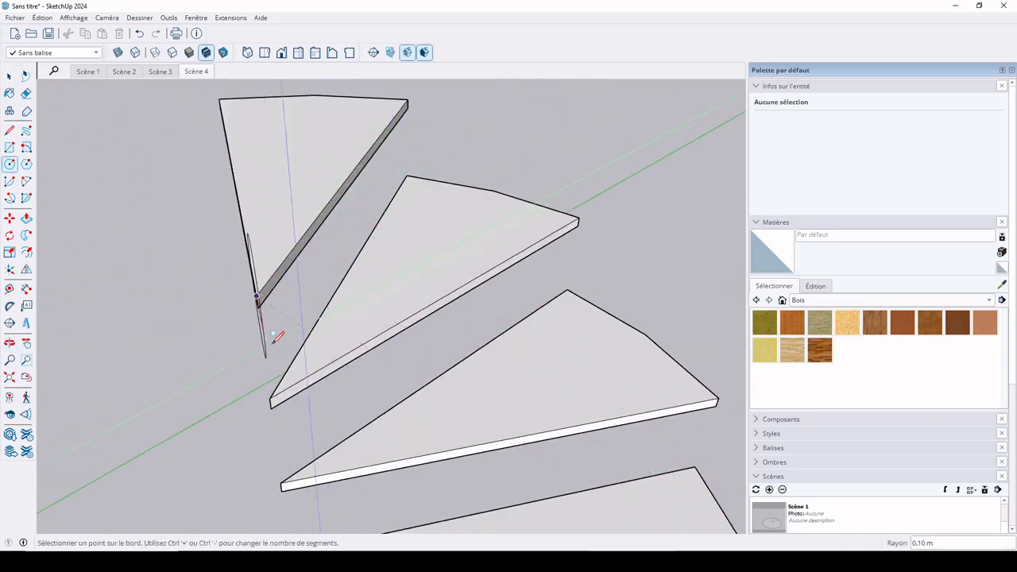
{"action": "middle_click_drag", "start_coordinate": [277, 336], "coordinate": [254, 258]}
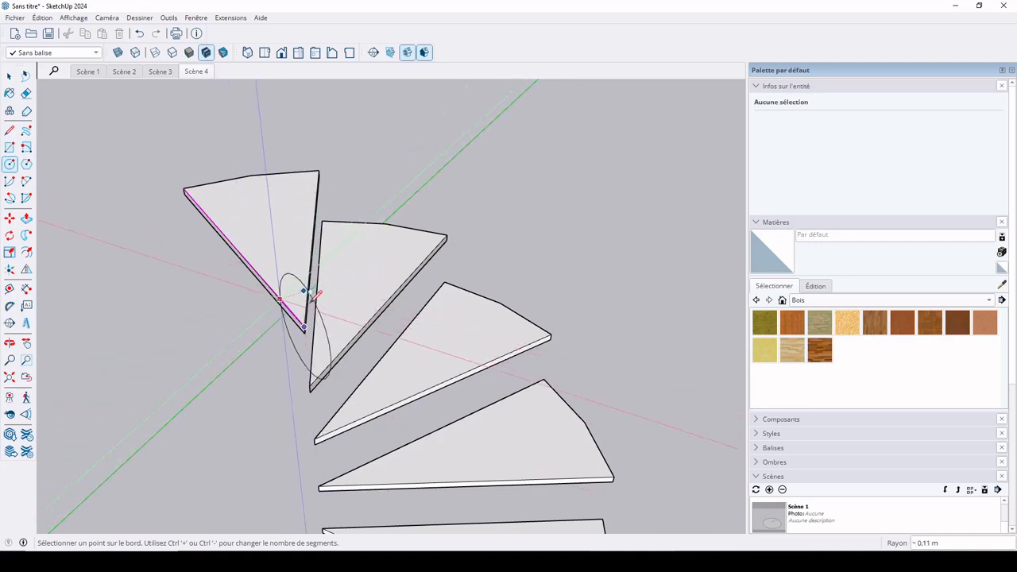
Draw a horizontal circle with a 20 cm radius centred on the inner tip of the topmost tread
{"action": "key", "text": "o"}
{"action": "left_click_drag", "start_coordinate": [302, 283], "coordinate": [283, 375]}
{"action": "middle_click_drag", "start_coordinate": [283, 375], "coordinate": [334, 438]}
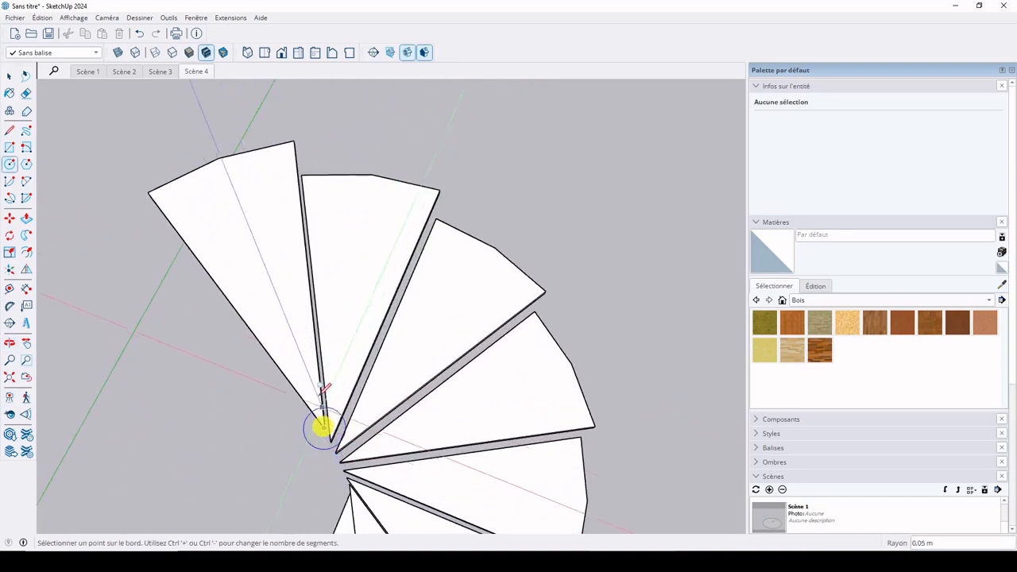
{"action": "left_click", "coordinate": [324, 426]}
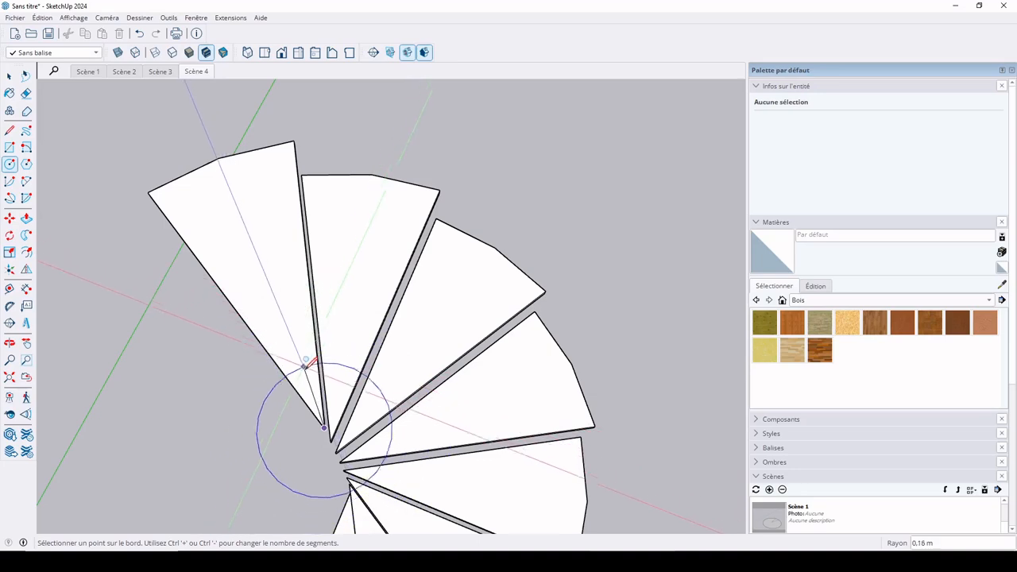
{"action": "middle_click_drag", "start_coordinate": [309, 359], "coordinate": [324, 259]}
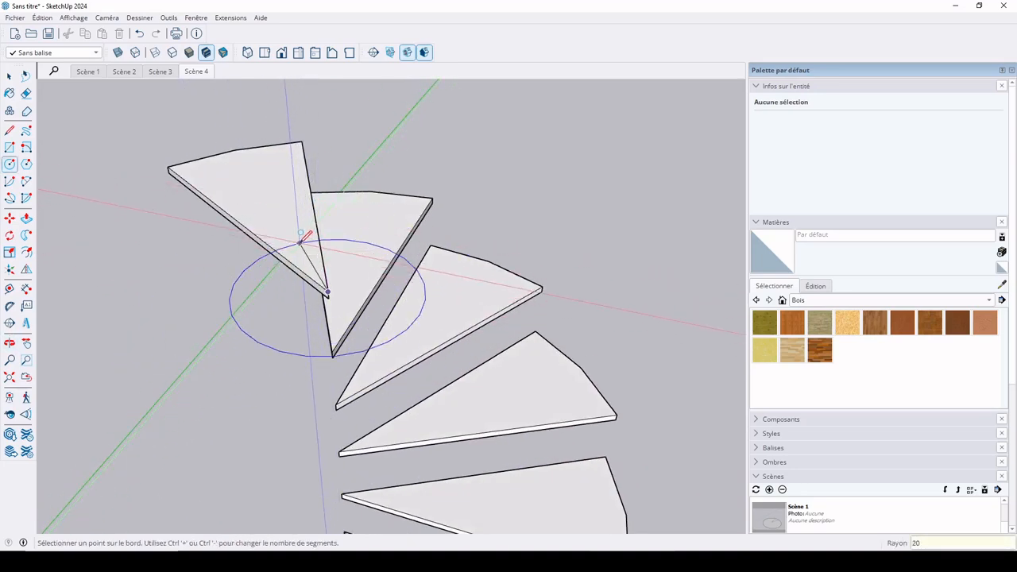
{"action": "left_click", "coordinate": [301, 238]}
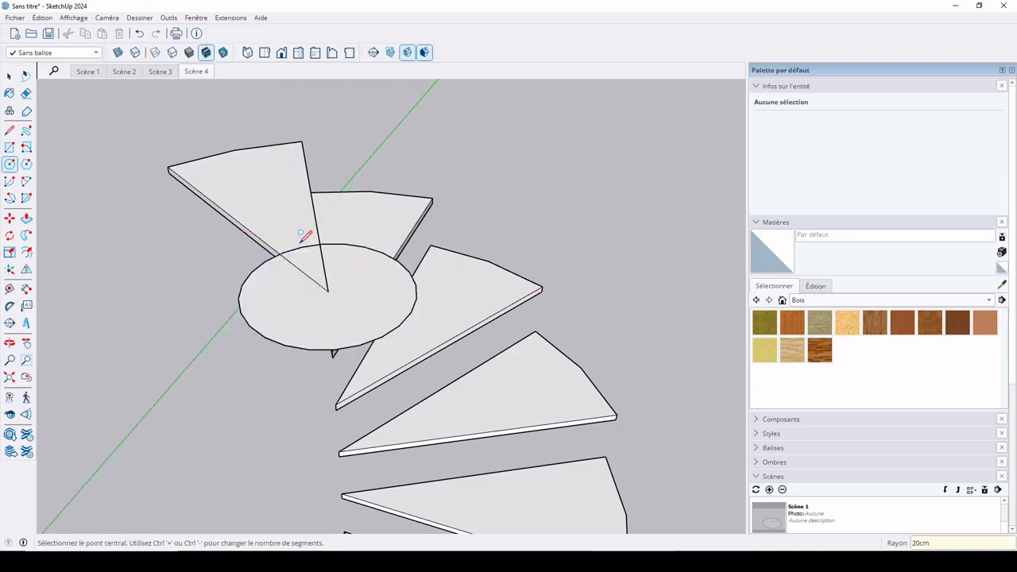
Push/Pull the circle face down into a central column ending level with the underside of the lowest tread
{"action": "key", "text": "space"}
{"action": "left_click", "coordinate": [370, 304]}
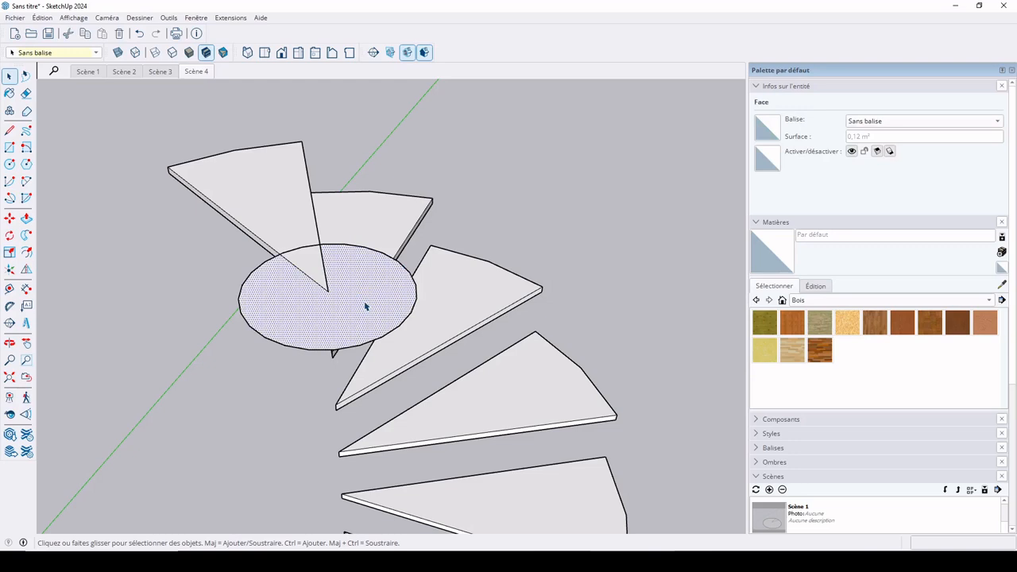
{"action": "key", "text": "p"}
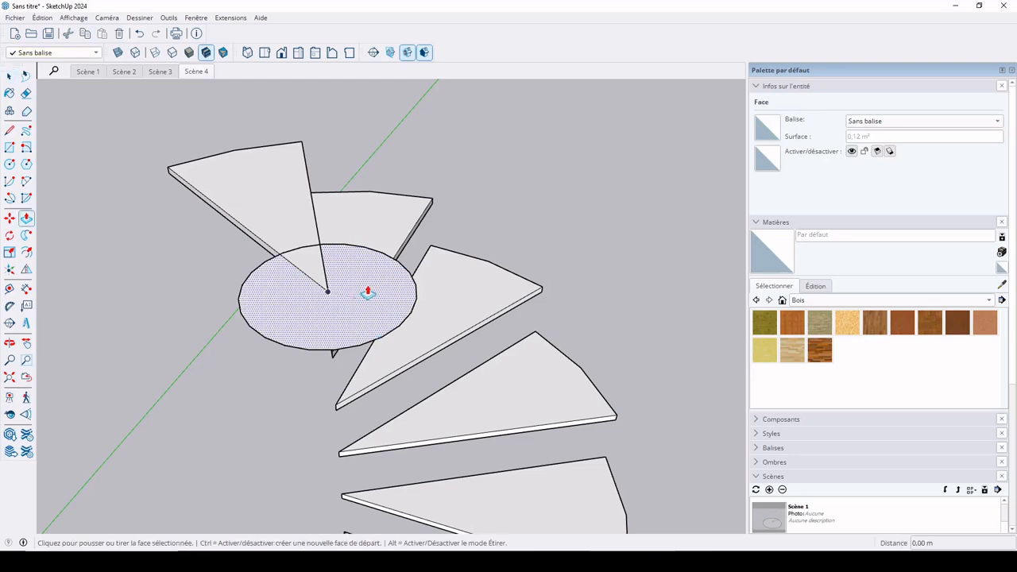
{"action": "left_click", "coordinate": [369, 286]}
{"action": "middle_click_drag", "start_coordinate": [352, 433], "coordinate": [348, 230]}
{"action": "scroll", "coordinate": [343, 318], "scroll_direction": "down", "scroll_amount": 2}
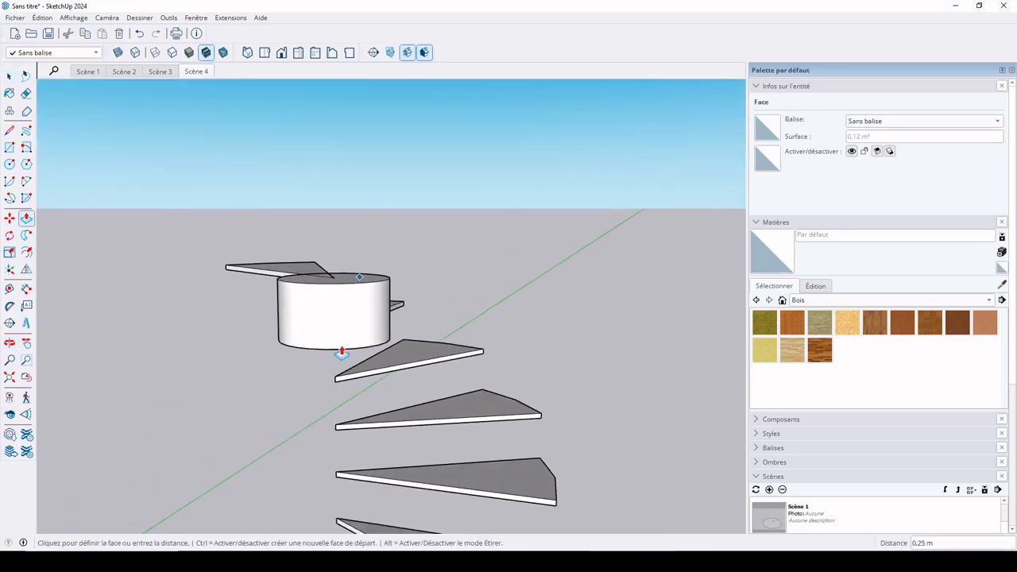
{"action": "scroll", "coordinate": [342, 353], "scroll_direction": "down", "scroll_amount": 5}
{"action": "scroll", "coordinate": [334, 440], "scroll_direction": "up", "scroll_amount": 5}
{"action": "middle_click_drag", "start_coordinate": [330, 440], "coordinate": [483, 277]}
{"action": "scroll", "coordinate": [368, 376], "scroll_direction": "up", "scroll_amount": 3}
{"action": "middle_click_drag", "start_coordinate": [361, 386], "coordinate": [390, 390]}
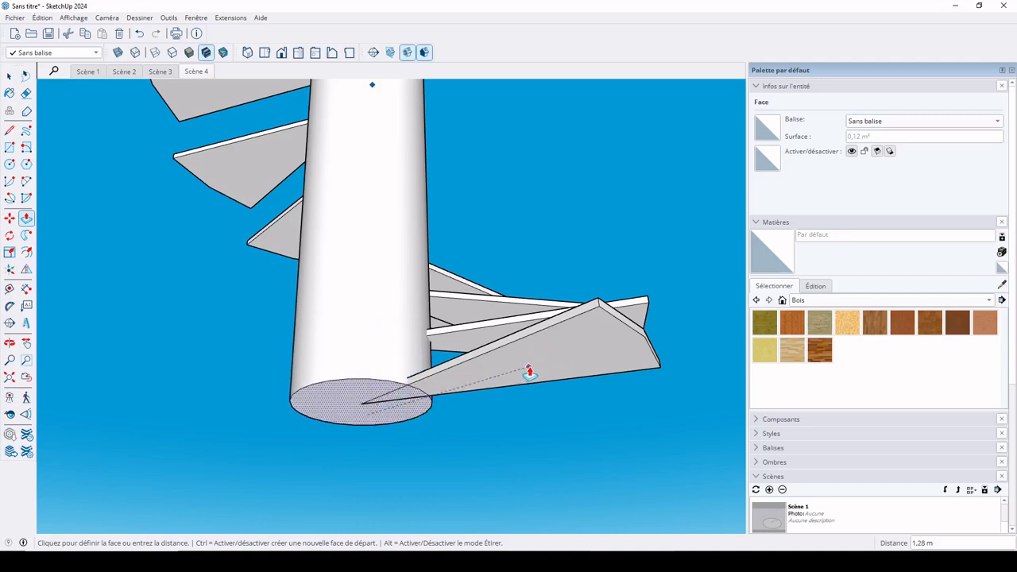
{"action": "left_click", "coordinate": [567, 358]}
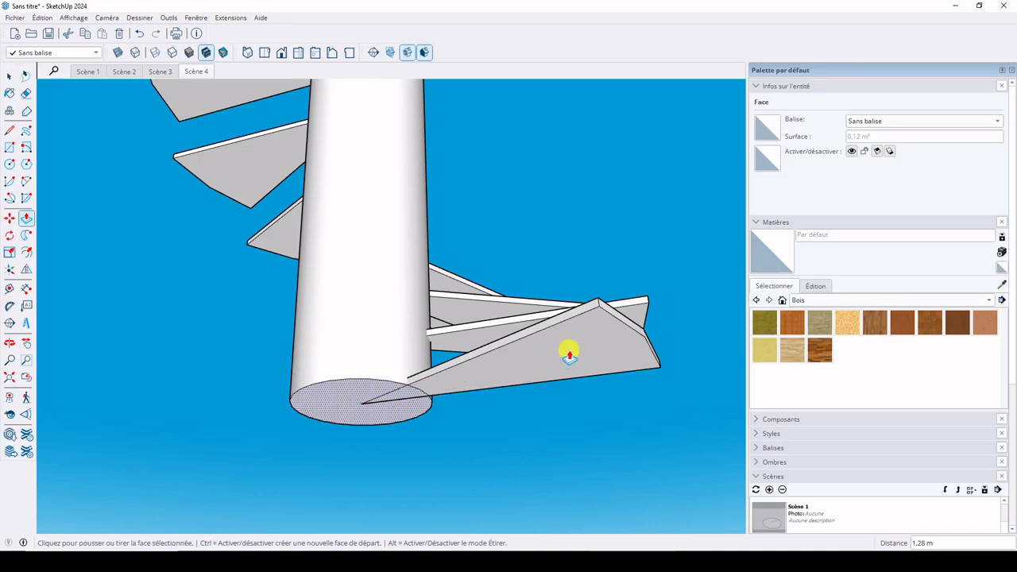
{"action": "key", "text": "Escape"}
{"action": "key", "text": "space"}
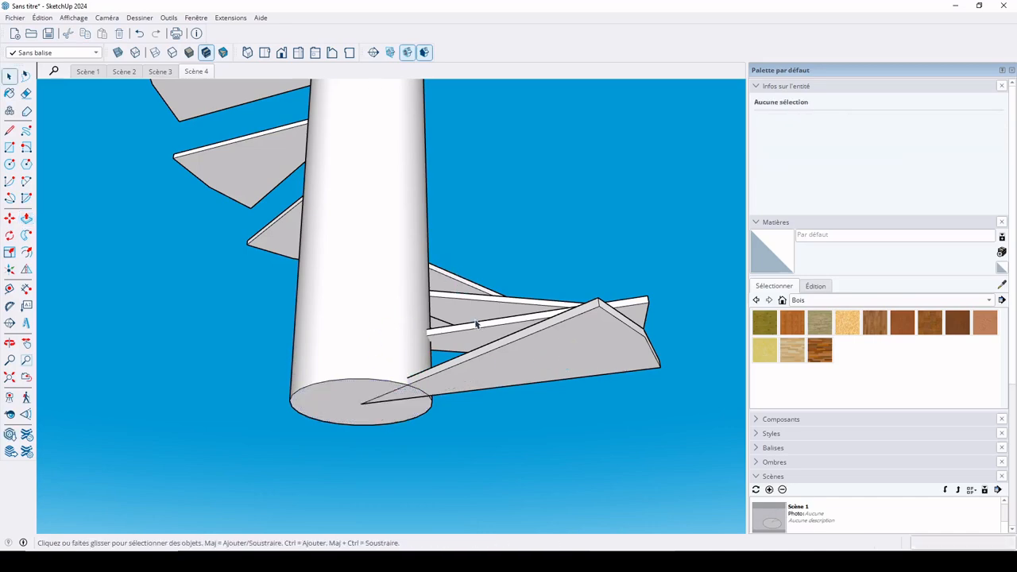
Add a fifth scene storing a view of the column's base and open the lowest tread component for editing
{"action": "middle_click_drag", "start_coordinate": [474, 327], "coordinate": [435, 359]}
{"action": "left_click_drag", "start_coordinate": [339, 449], "coordinate": [429, 372]}
{"action": "key", "text": "space"}
{"action": "left_click", "coordinate": [437, 400]}
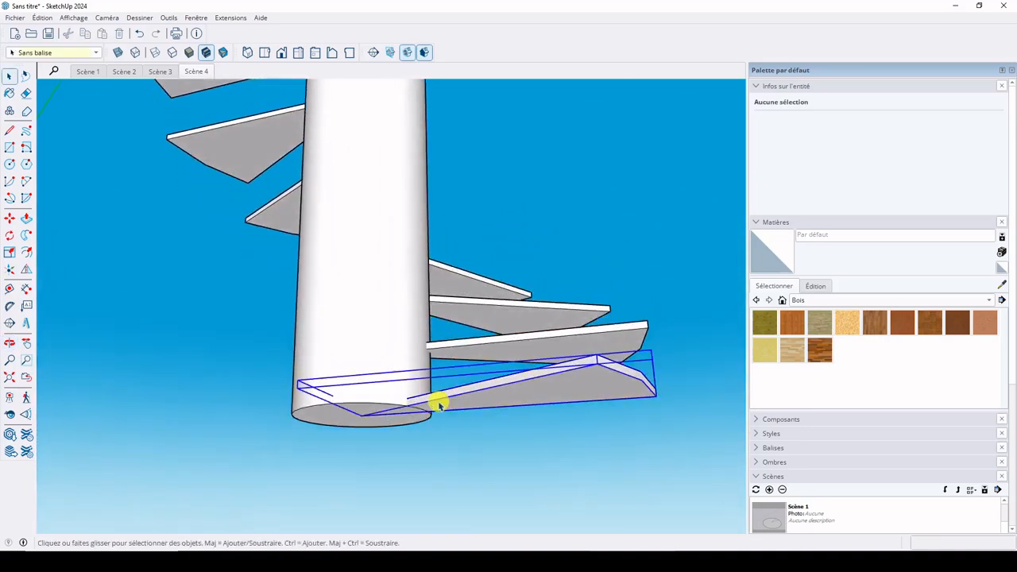
{"action": "left_click", "coordinate": [363, 431]}
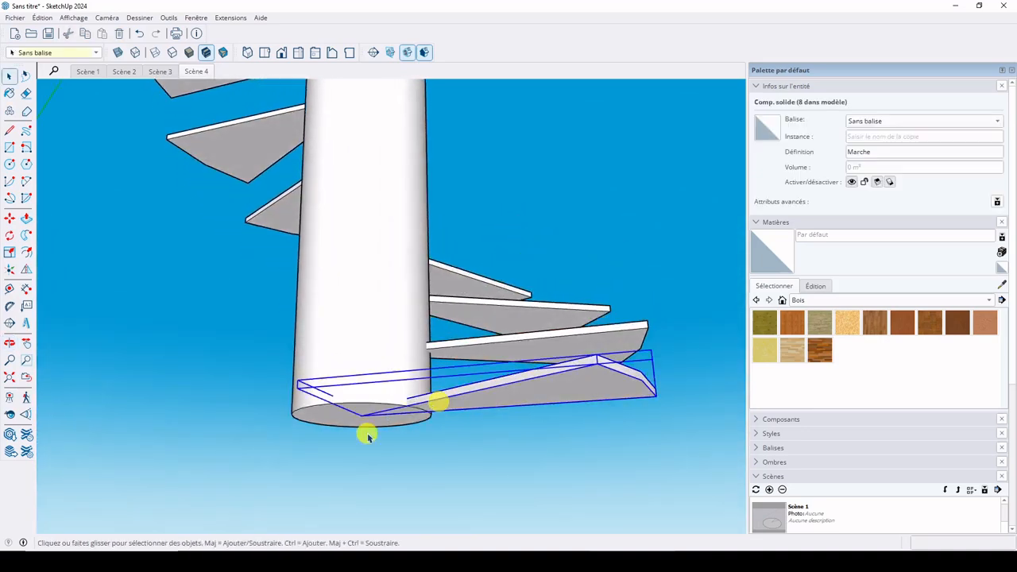
{"action": "left_click", "coordinate": [769, 489]}
{"action": "left_click", "coordinate": [597, 424]}
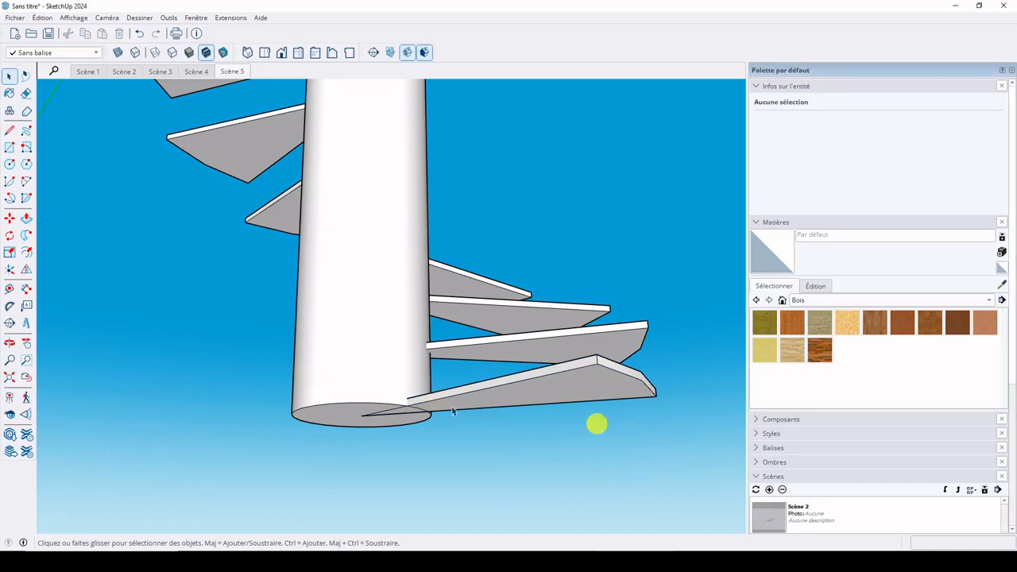
{"action": "left_click", "coordinate": [466, 406]}
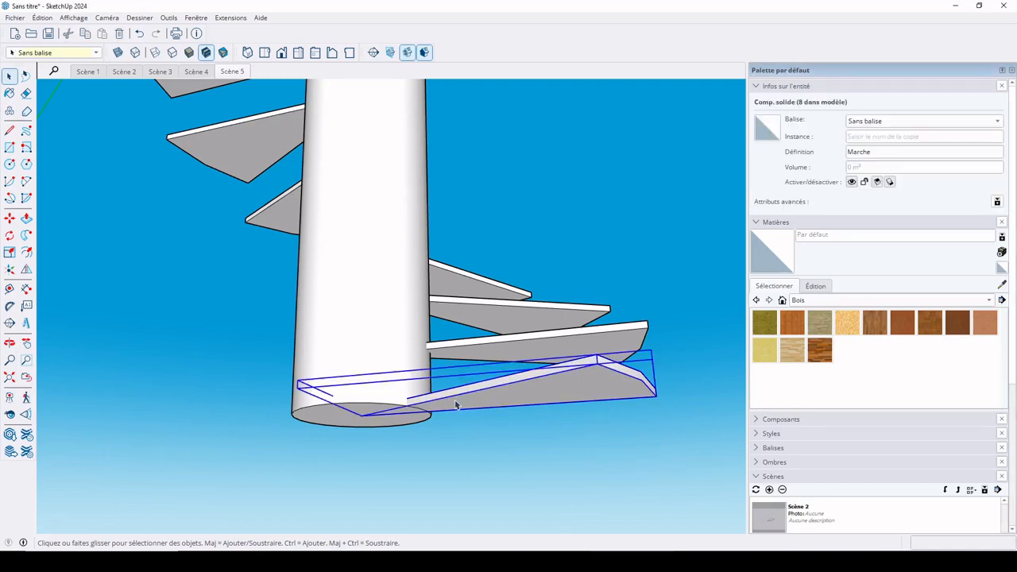
{"action": "double_click", "coordinate": [455, 403]}
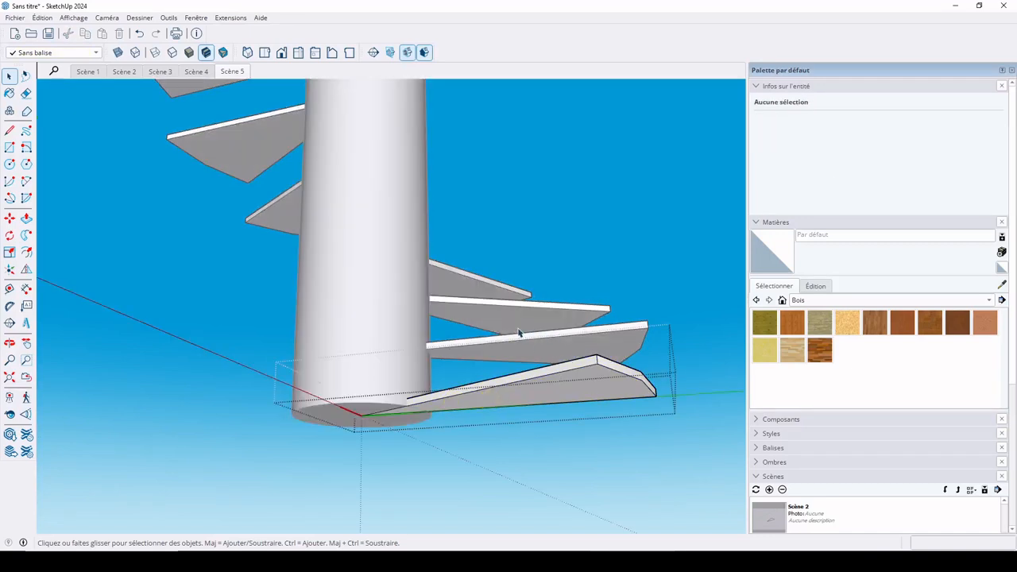
{"action": "scroll", "coordinate": [544, 379], "scroll_direction": "up", "scroll_amount": 1}
{"action": "key", "text": "p"}
{"action": "left_click", "coordinate": [546, 364]}
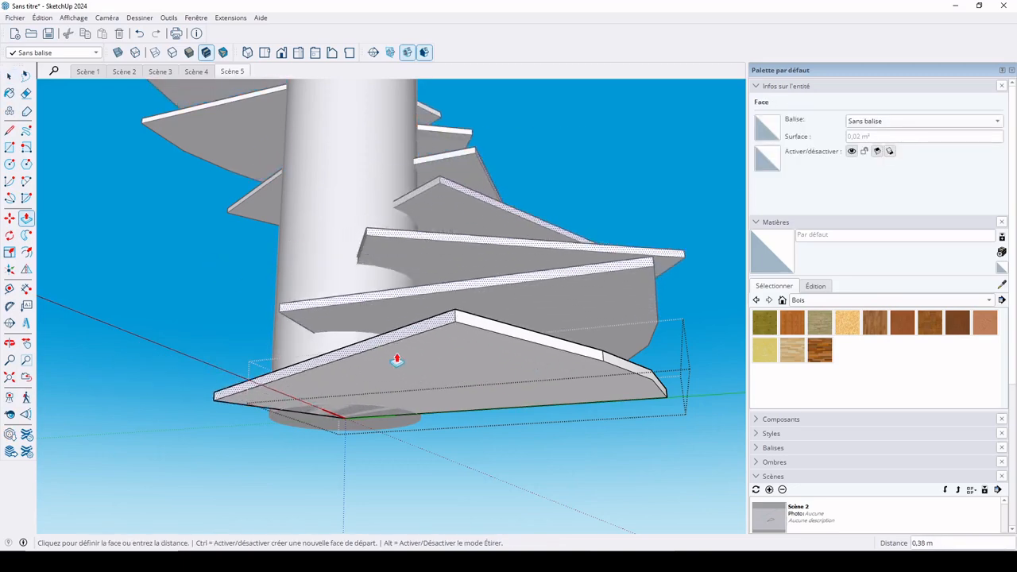
{"action": "key", "text": "space"}
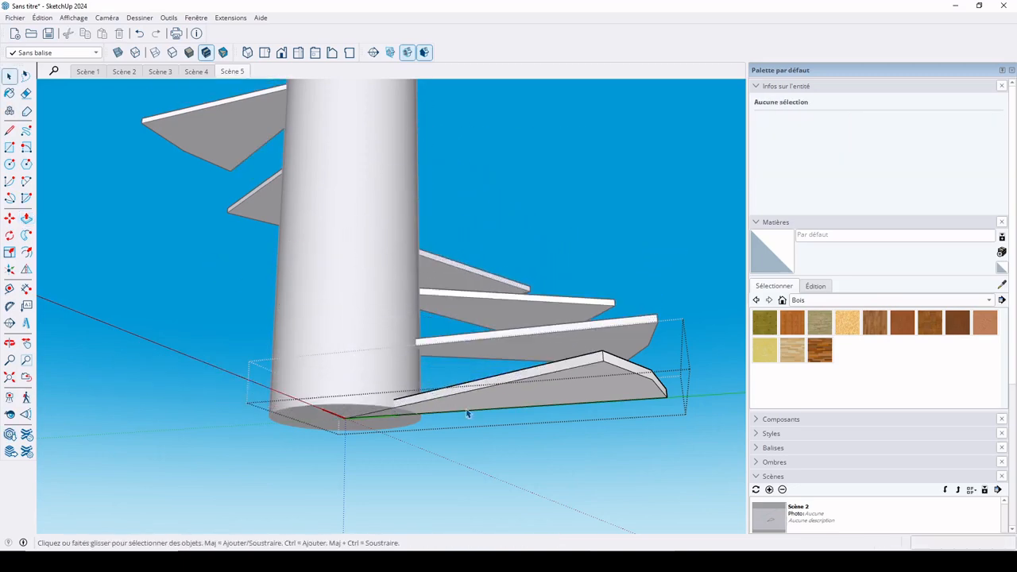
Try to trace the column's rim across the tread's underside, starting from a rim corner outside the tread
{"action": "middle_click_drag", "start_coordinate": [467, 414], "coordinate": [363, 242]}
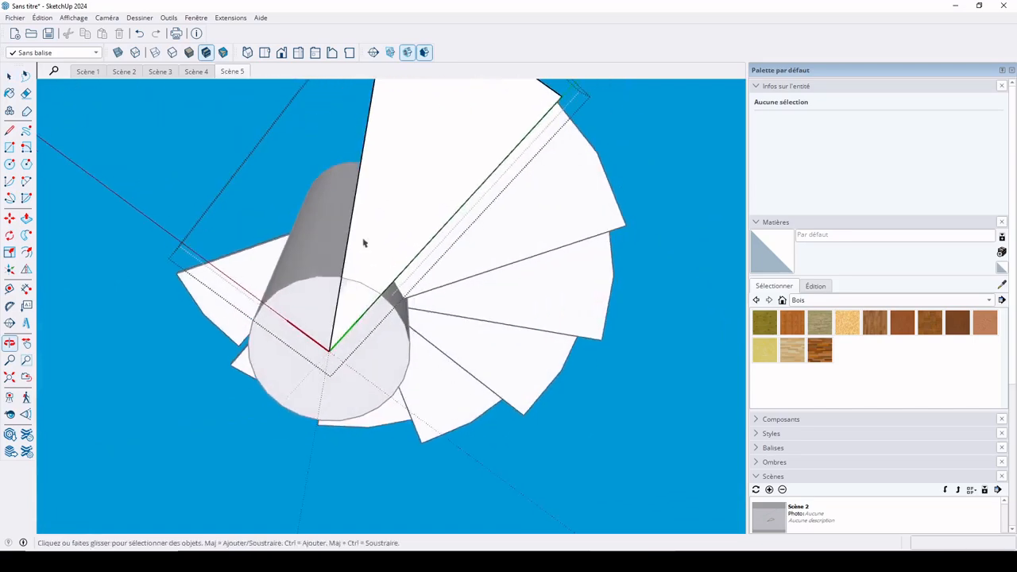
{"action": "scroll", "coordinate": [363, 243], "scroll_direction": "up", "scroll_amount": 8}
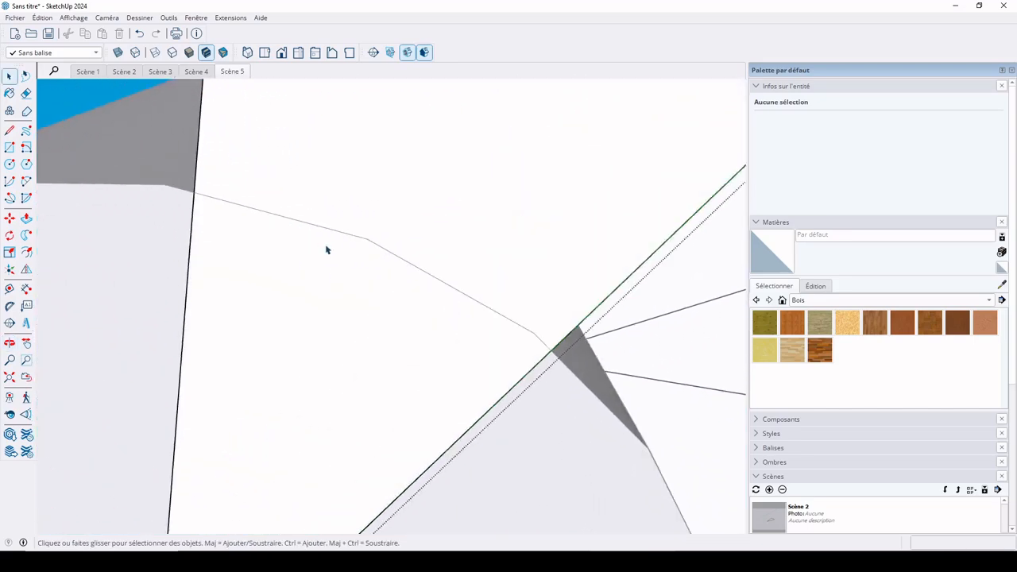
{"action": "key", "text": "l"}
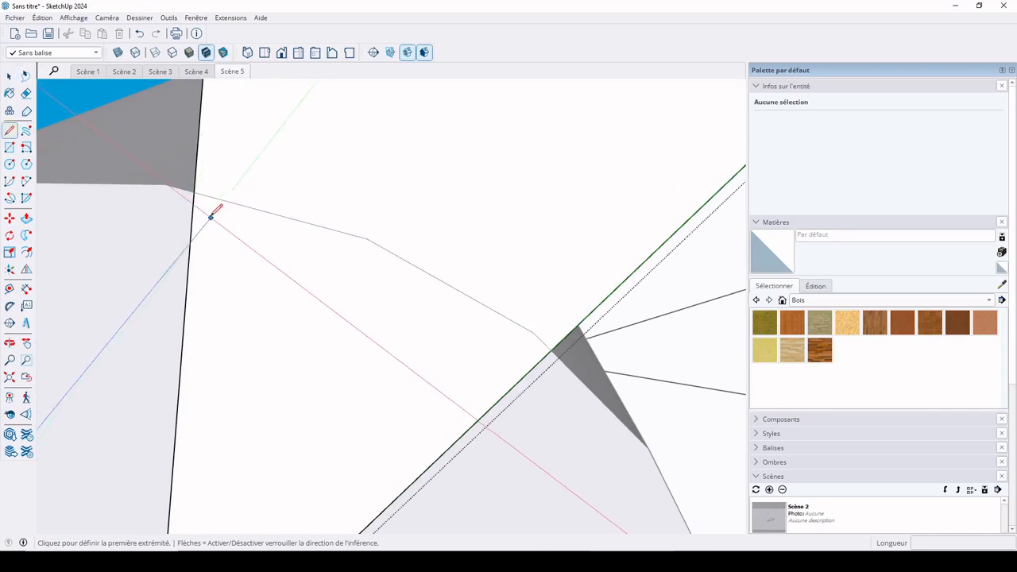
{"action": "left_click", "coordinate": [164, 185]}
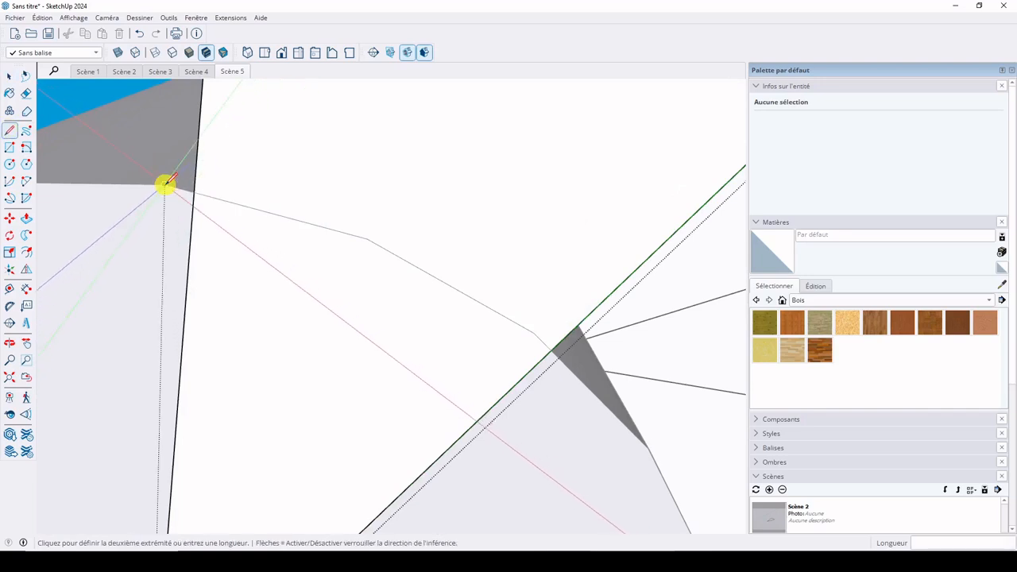
{"action": "left_click", "coordinate": [366, 238]}
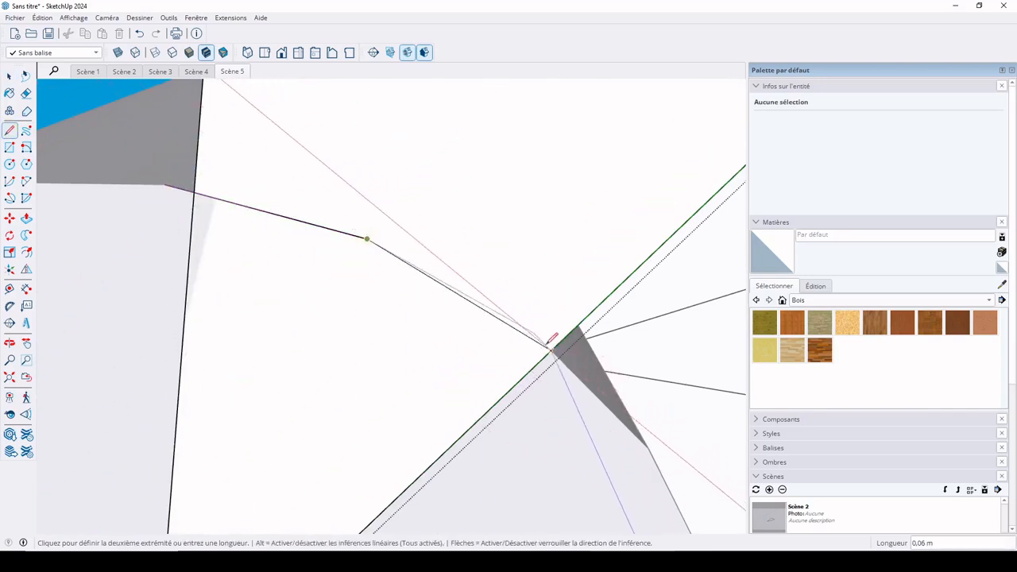
{"action": "left_click", "coordinate": [534, 333]}
{"action": "key", "text": "space"}
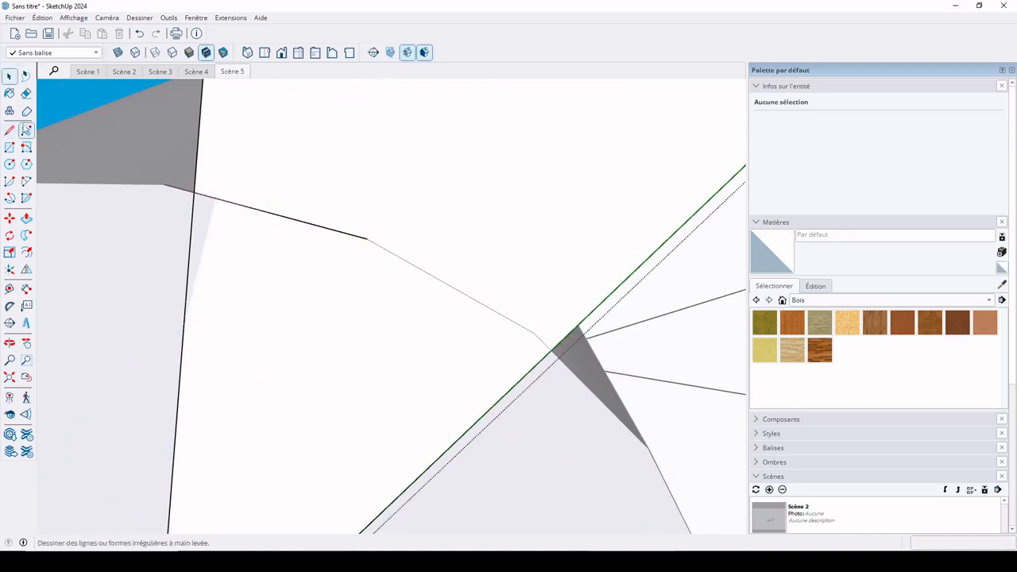
Draw connected lines on the tread's underside along the column's rim, from one long edge of the tread to the other
{"action": "left_click", "coordinate": [10, 130]}
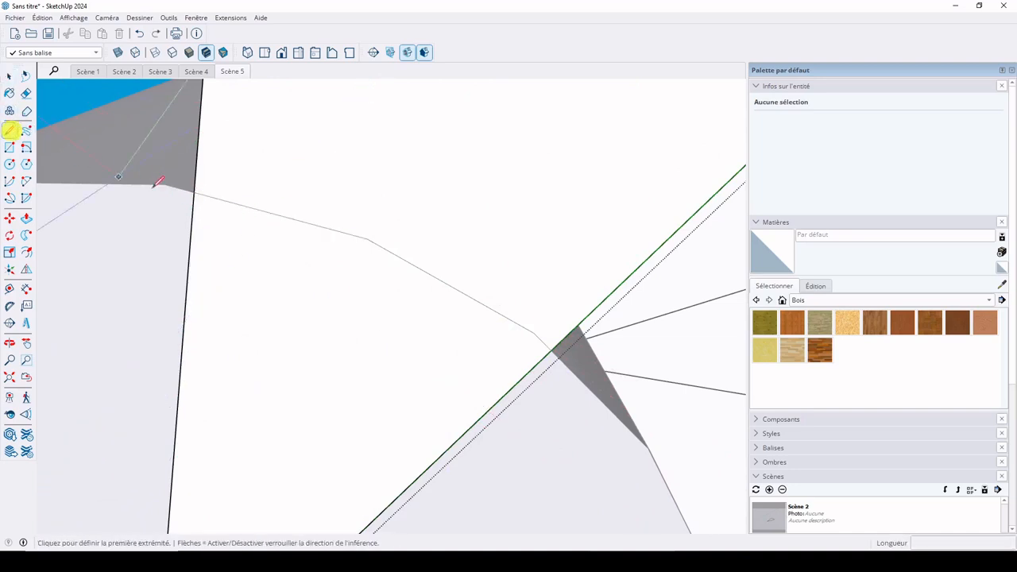
{"action": "left_click", "coordinate": [194, 191]}
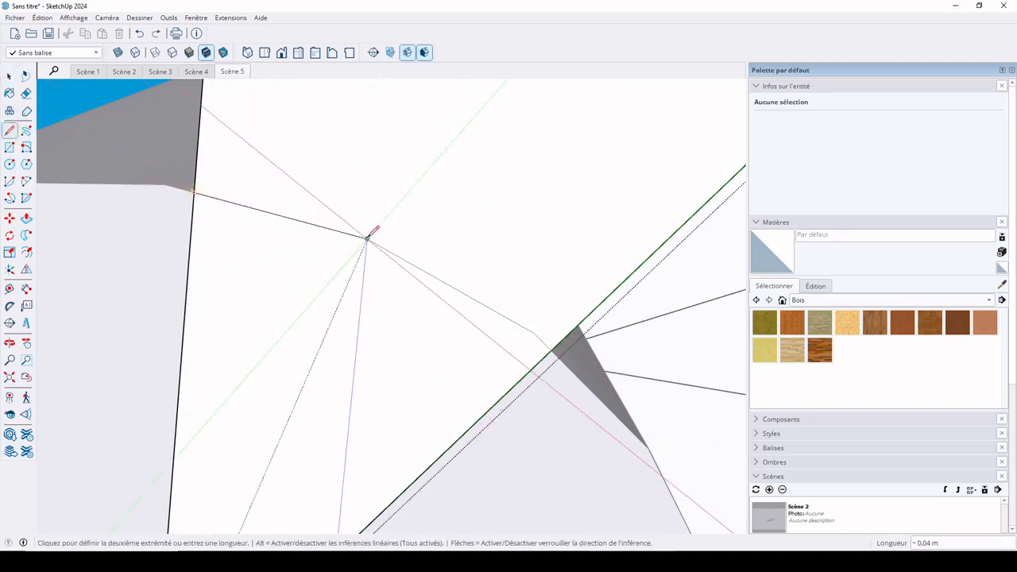
{"action": "left_click", "coordinate": [534, 333]}
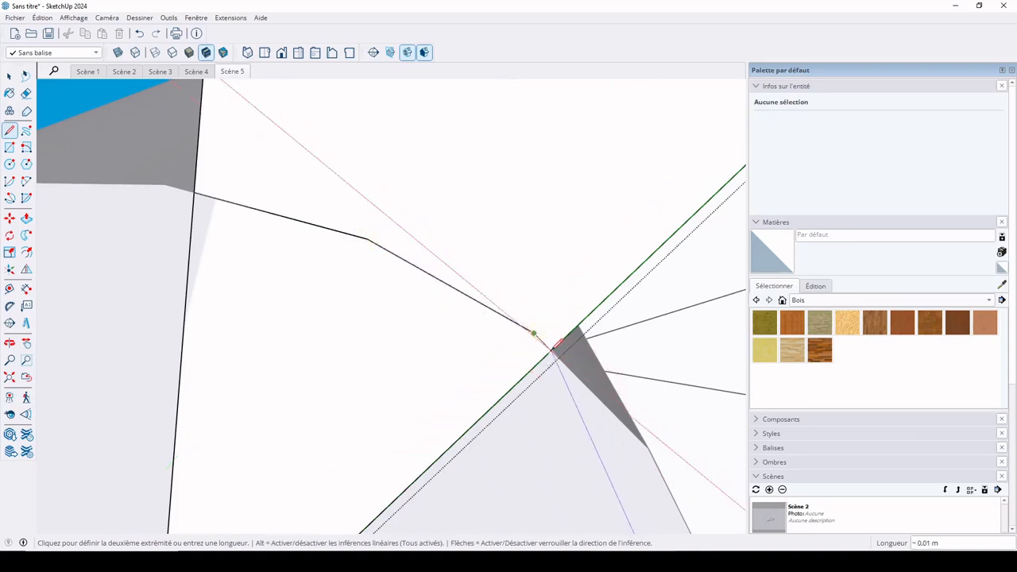
{"action": "left_click", "coordinate": [552, 350]}
{"action": "key", "text": "space"}
Push/Pull the tread's inner tip 0.02 m through its thickness to remove it, and leave the component
{"action": "left_click", "coordinate": [445, 340]}
{"action": "left_click", "coordinate": [477, 251]}
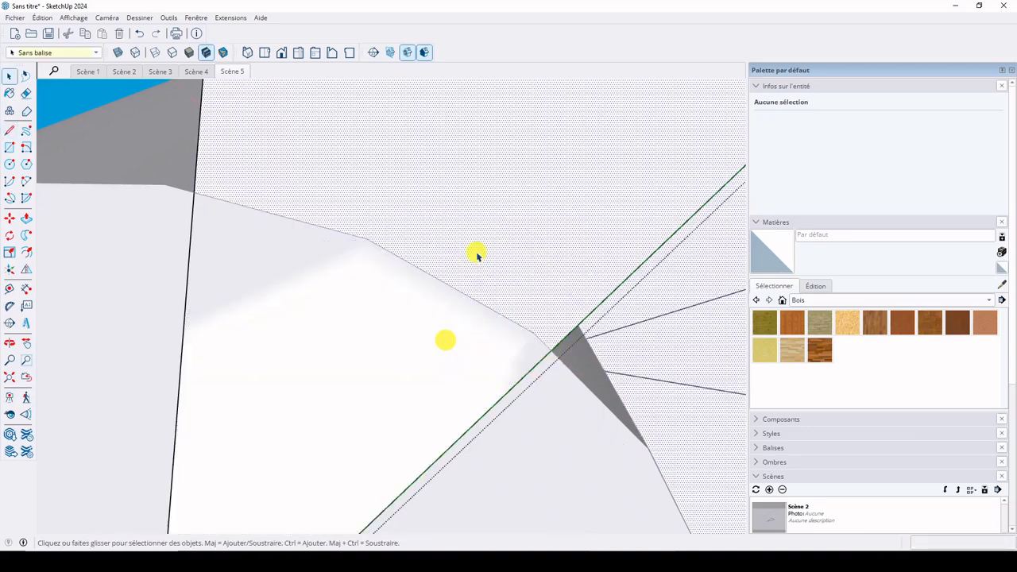
{"action": "left_click", "coordinate": [394, 318]}
{"action": "scroll", "coordinate": [384, 326], "scroll_direction": "down", "scroll_amount": 5}
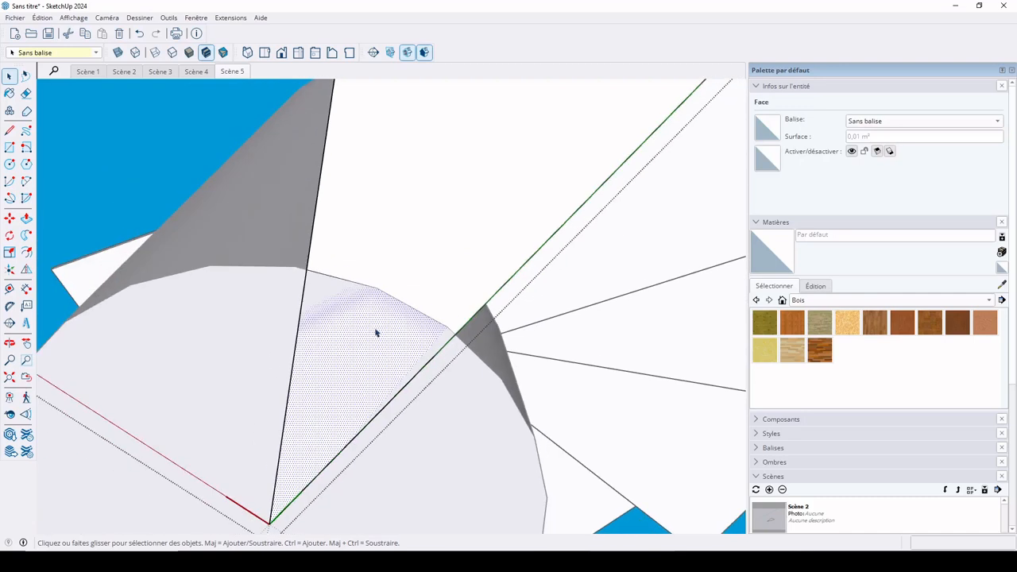
{"action": "left_click", "coordinate": [347, 347]}
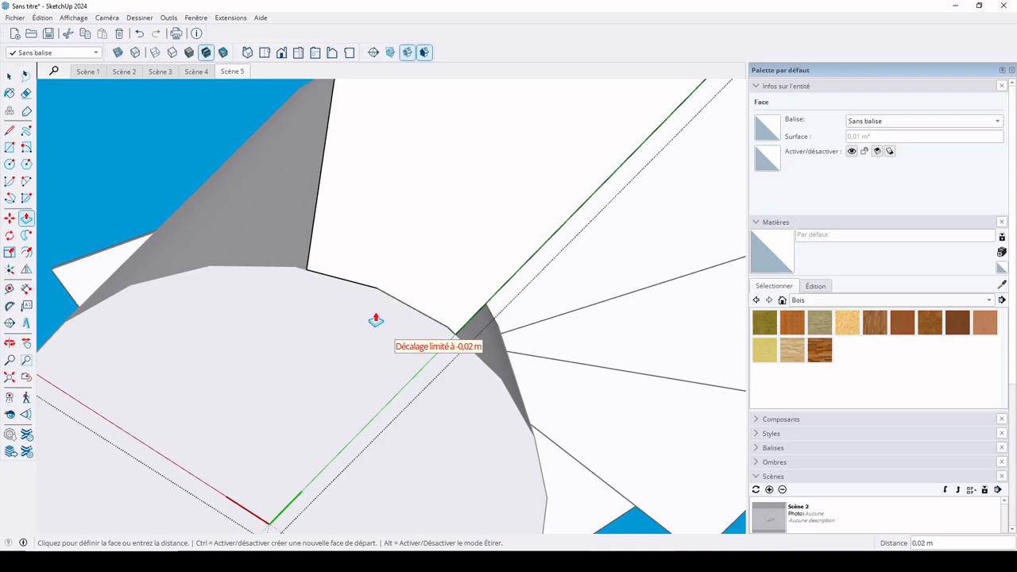
{"action": "left_click", "coordinate": [358, 321]}
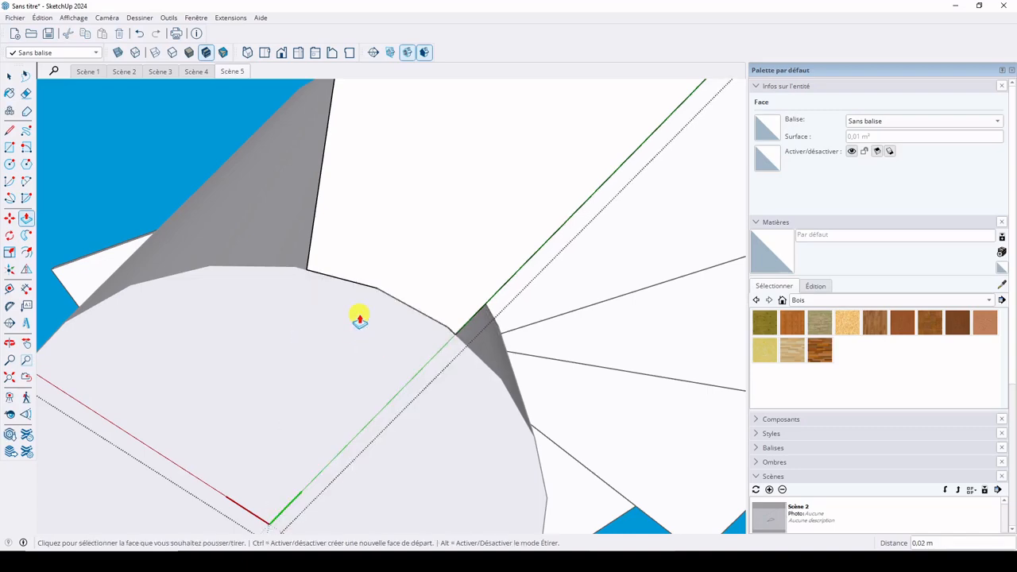
{"action": "key", "text": "space"}
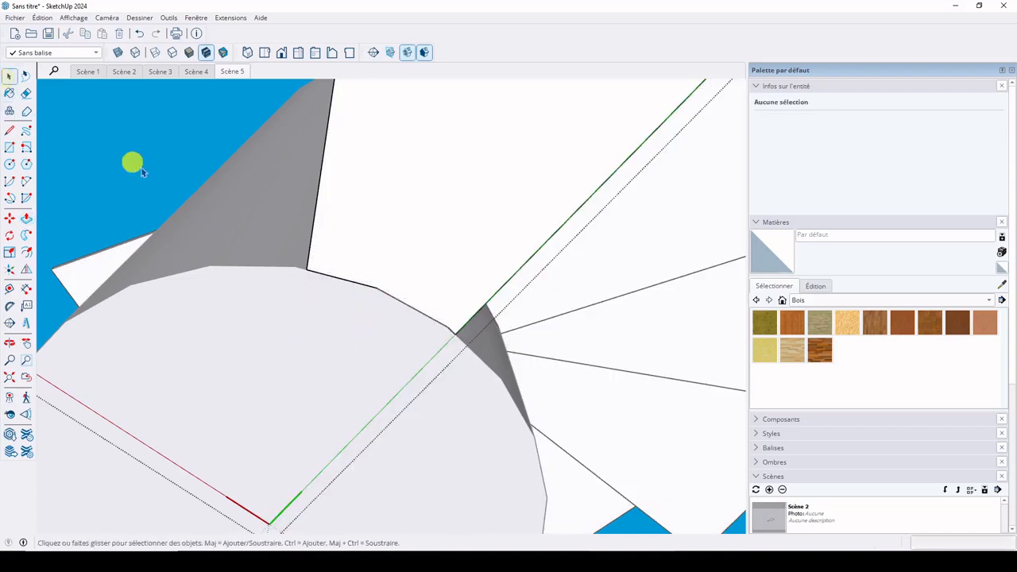
{"action": "scroll", "coordinate": [301, 253], "scroll_direction": "down", "scroll_amount": 7}
{"action": "middle_click_drag", "start_coordinate": [367, 298], "coordinate": [378, 235]}
{"action": "middle_click_drag", "start_coordinate": [424, 320], "coordinate": [376, 402]}
{"action": "double_click", "coordinate": [363, 371]}
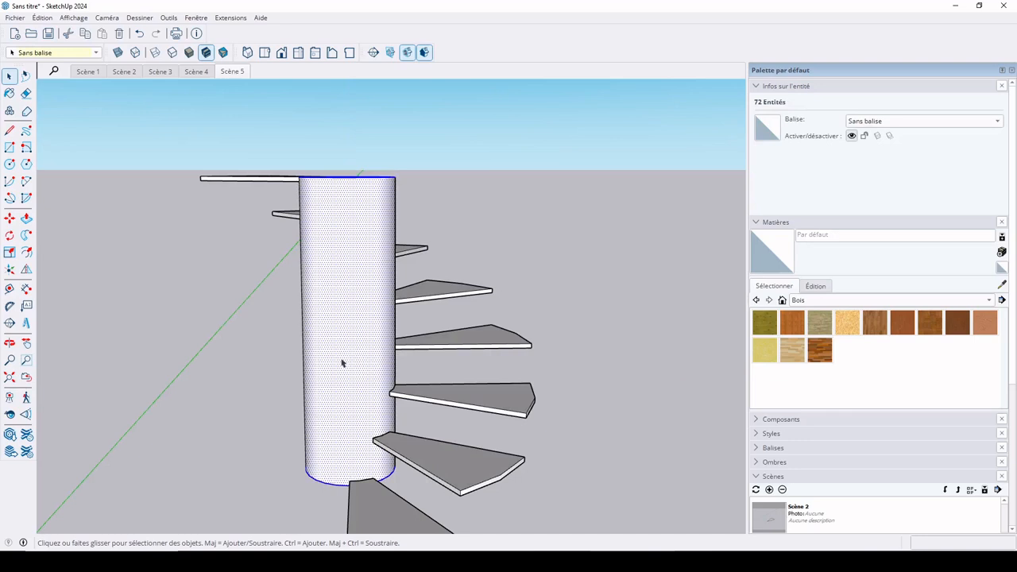
{"action": "key", "text": "m"}
{"action": "left_click", "coordinate": [347, 353]}
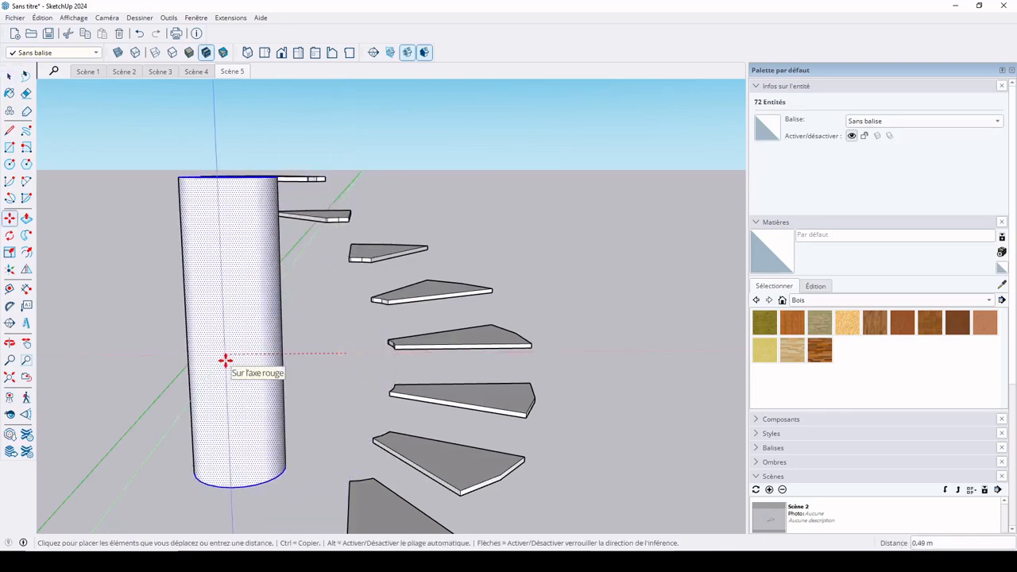
{"action": "key", "text": "Escape"}
{"action": "key", "text": "space"}
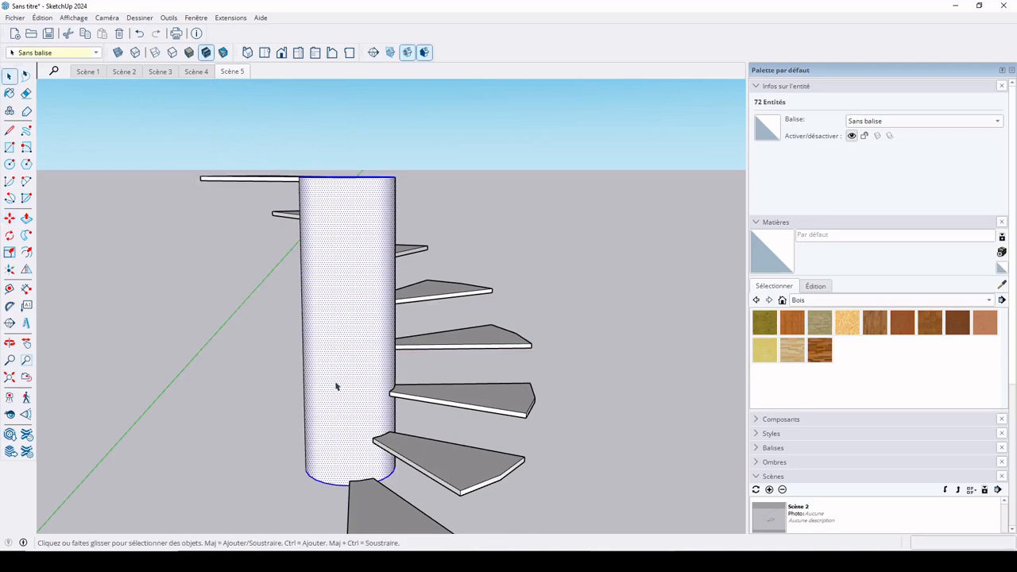
Select all of the central column's connected geometry and make it a group
{"action": "left_click", "coordinate": [234, 354]}
{"action": "left_click", "coordinate": [344, 336]}
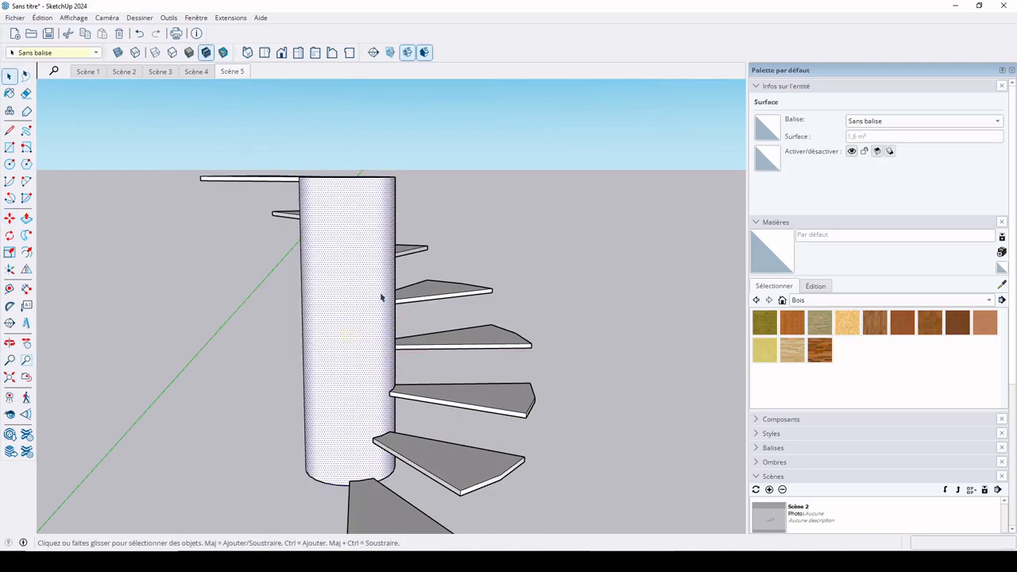
{"action": "middle_click_drag", "start_coordinate": [382, 297], "coordinate": [358, 327]}
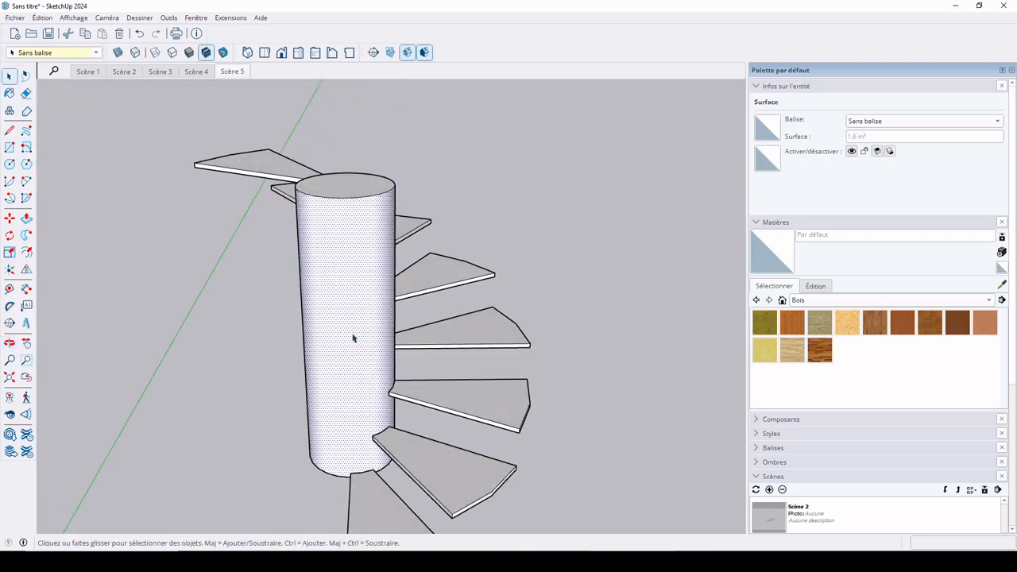
{"action": "triple_click", "coordinate": [354, 326]}
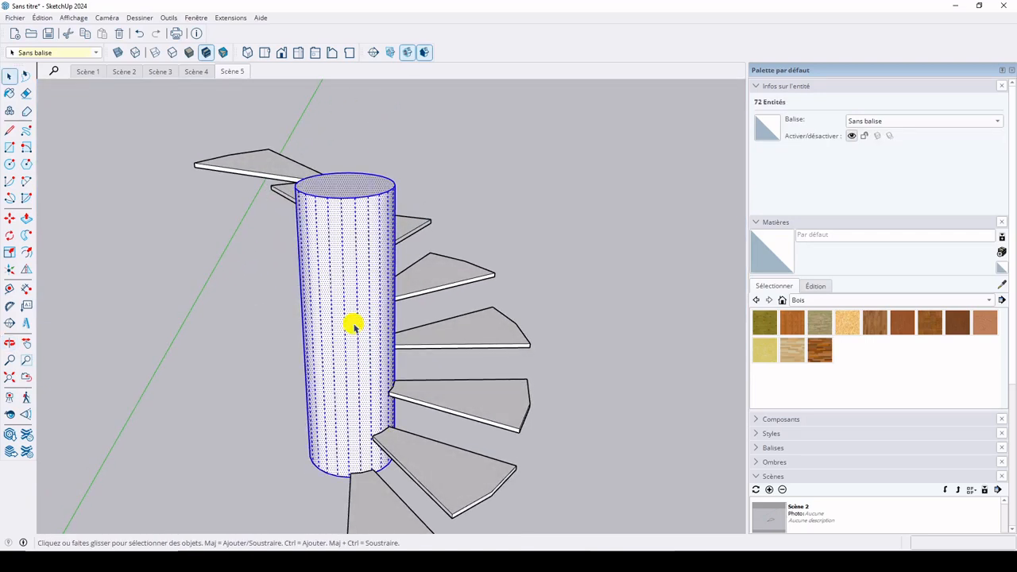
{"action": "left_click", "coordinate": [269, 310]}
{"action": "left_click", "coordinate": [340, 188]}
{"action": "double_click", "coordinate": [340, 188]}
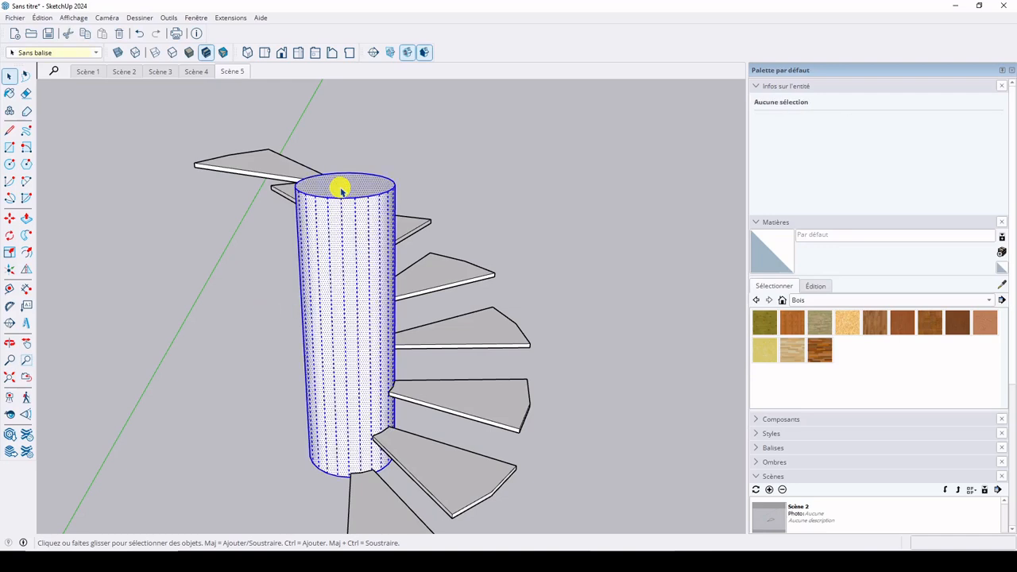
{"action": "right_click", "coordinate": [353, 242]}
{"action": "left_click", "coordinate": [385, 339]}
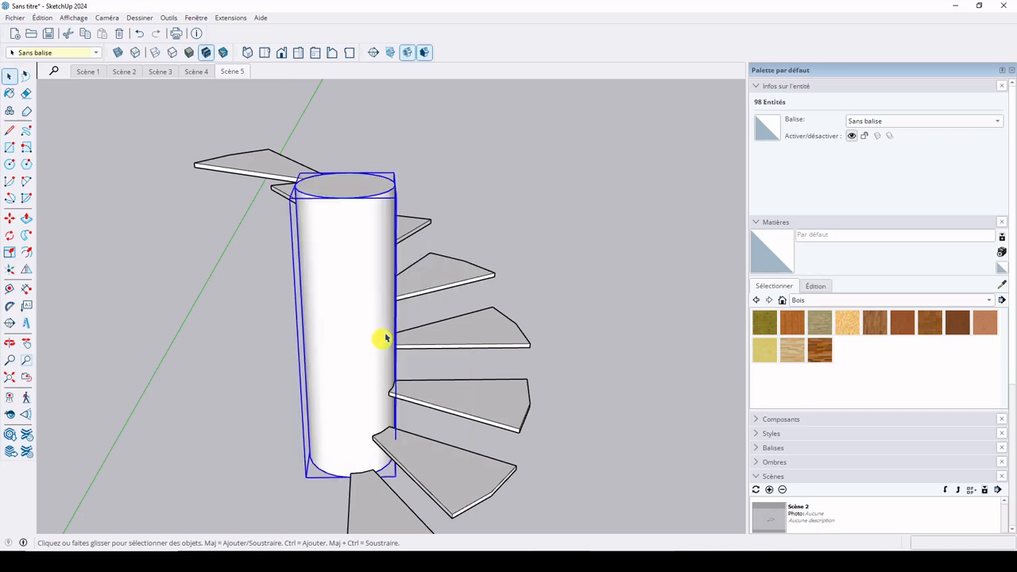
Clear the selection and add a sixth scene storing the current view of the column and treads
{"action": "left_click", "coordinate": [249, 159]}
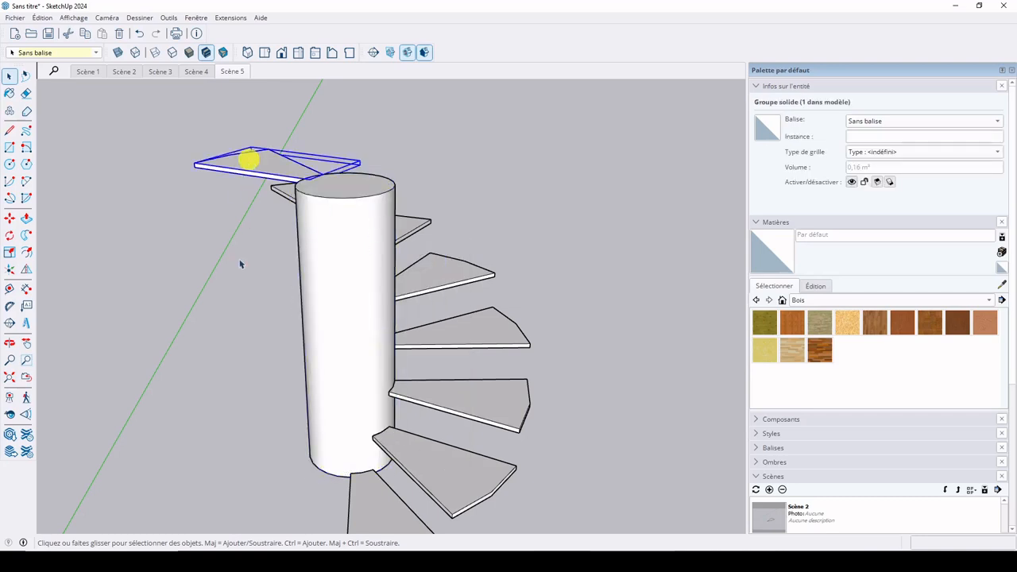
{"action": "left_click", "coordinate": [238, 259]}
{"action": "left_click", "coordinate": [345, 197]}
{"action": "left_click", "coordinate": [540, 236]}
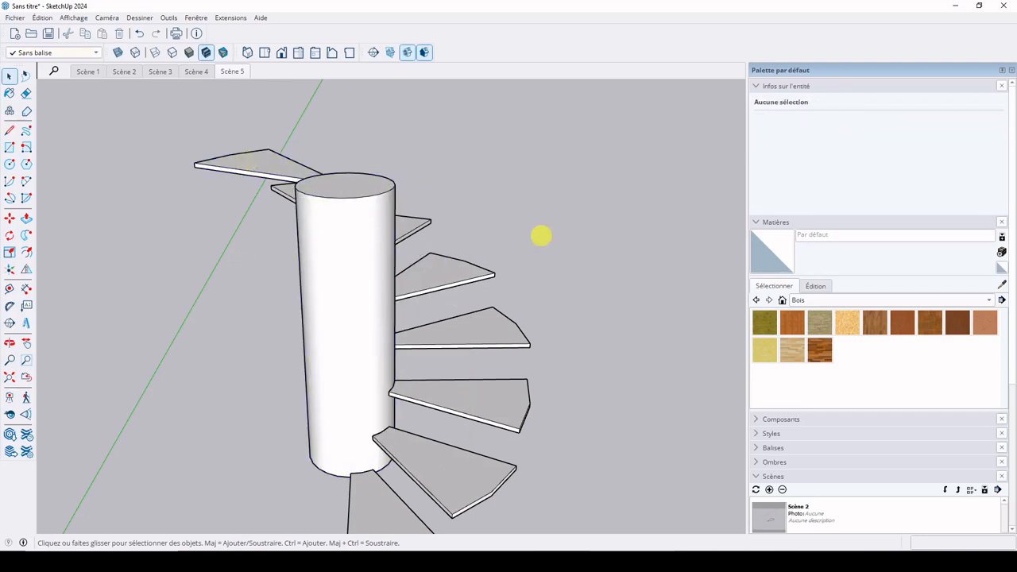
{"action": "left_click", "coordinate": [769, 489]}
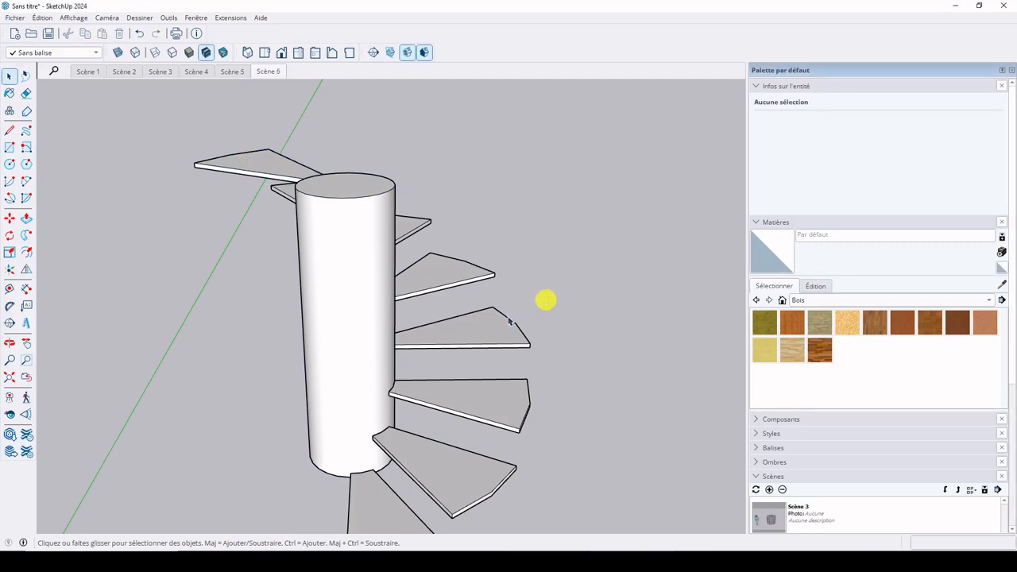
Open the lowest tread component and draw an 80 cm vertical line up from its top face near an outer corner
{"action": "middle_click_drag", "start_coordinate": [489, 327], "coordinate": [500, 275]}
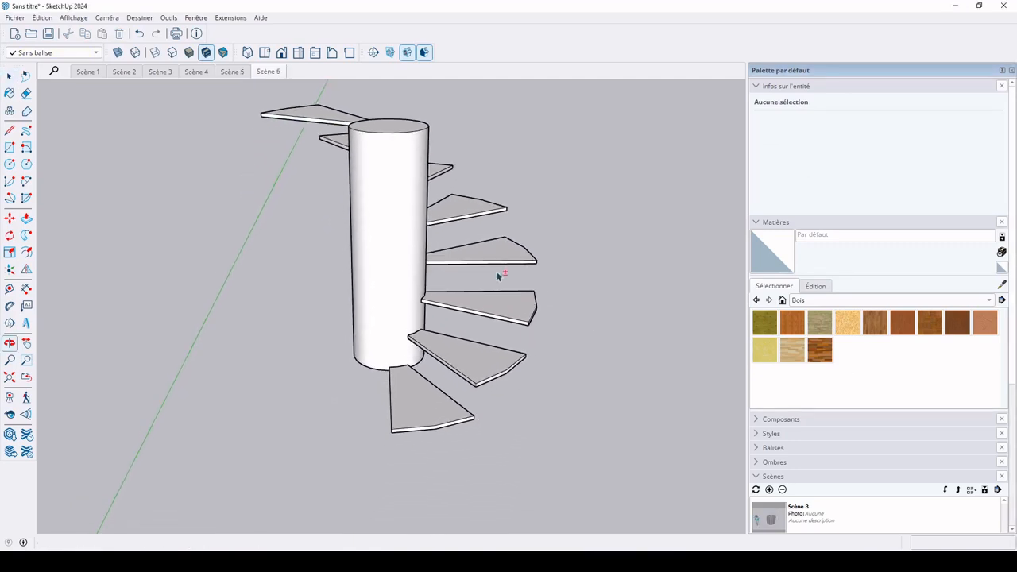
{"action": "left_click", "coordinate": [426, 411]}
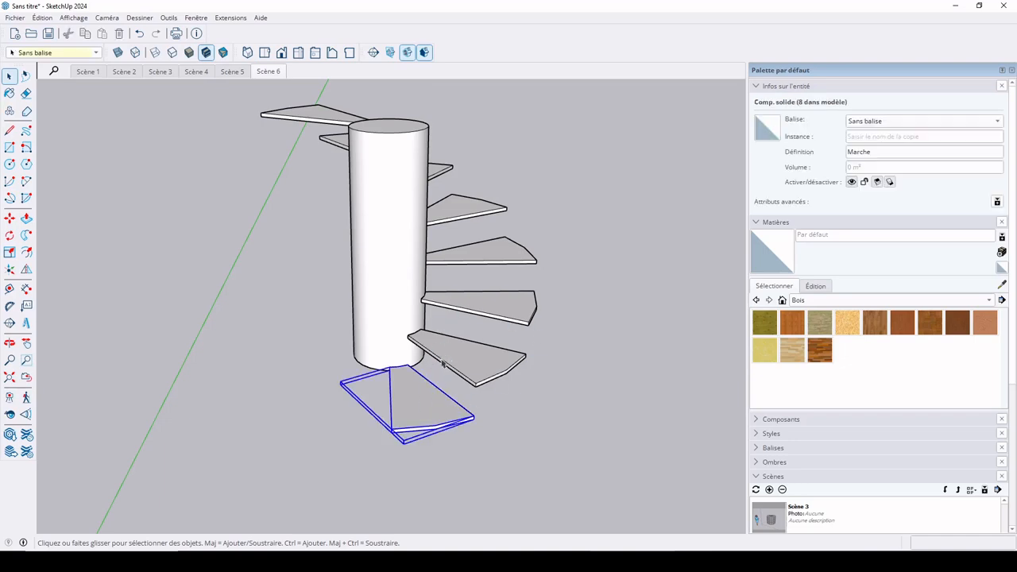
{"action": "double_click", "coordinate": [419, 405]}
{"action": "middle_click_drag", "start_coordinate": [410, 398], "coordinate": [339, 374]}
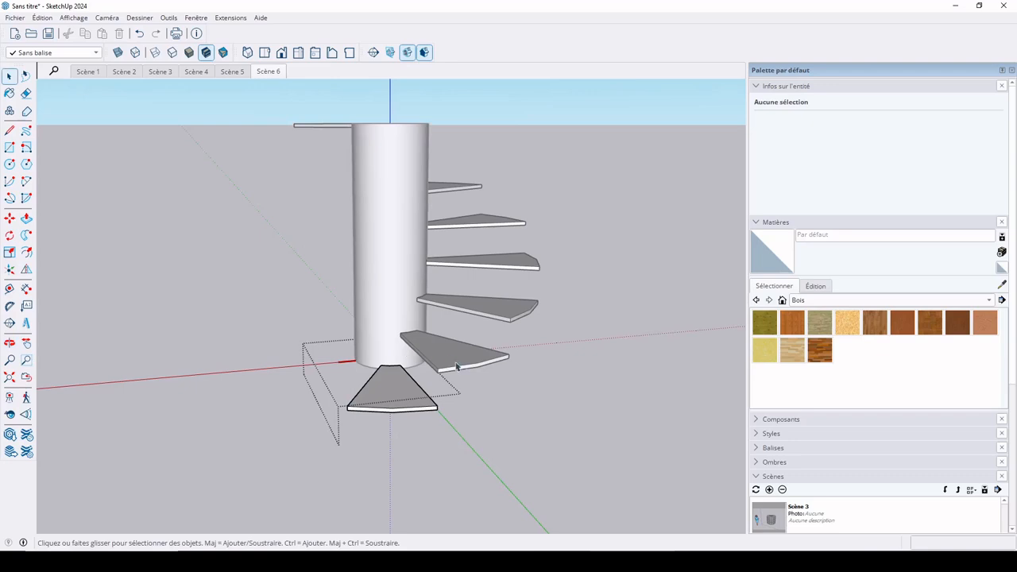
{"action": "left_click", "coordinate": [8, 132]}
{"action": "scroll", "coordinate": [357, 409], "scroll_direction": "up", "scroll_amount": 6}
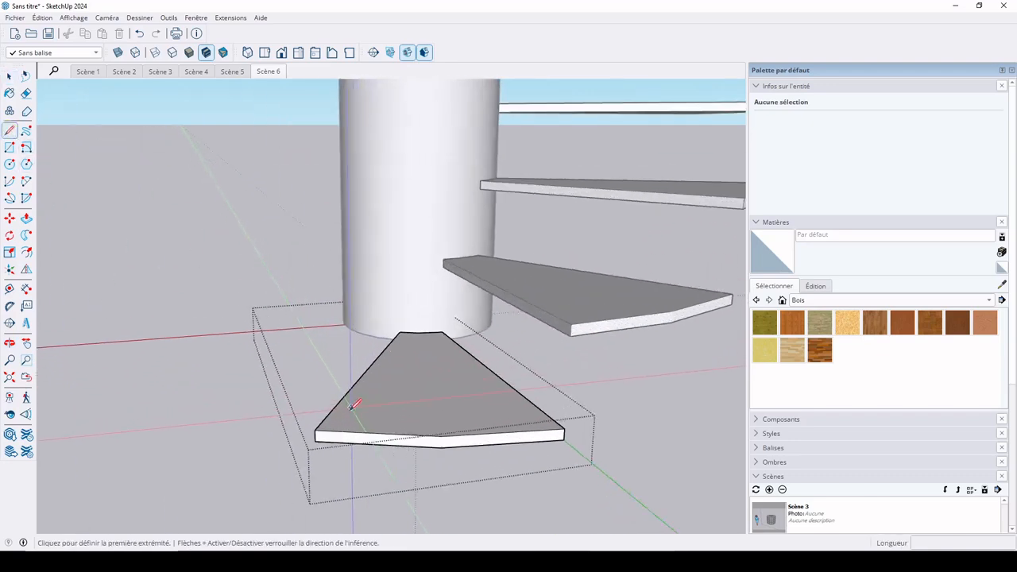
{"action": "scroll", "coordinate": [321, 432], "scroll_direction": "up", "scroll_amount": 4}
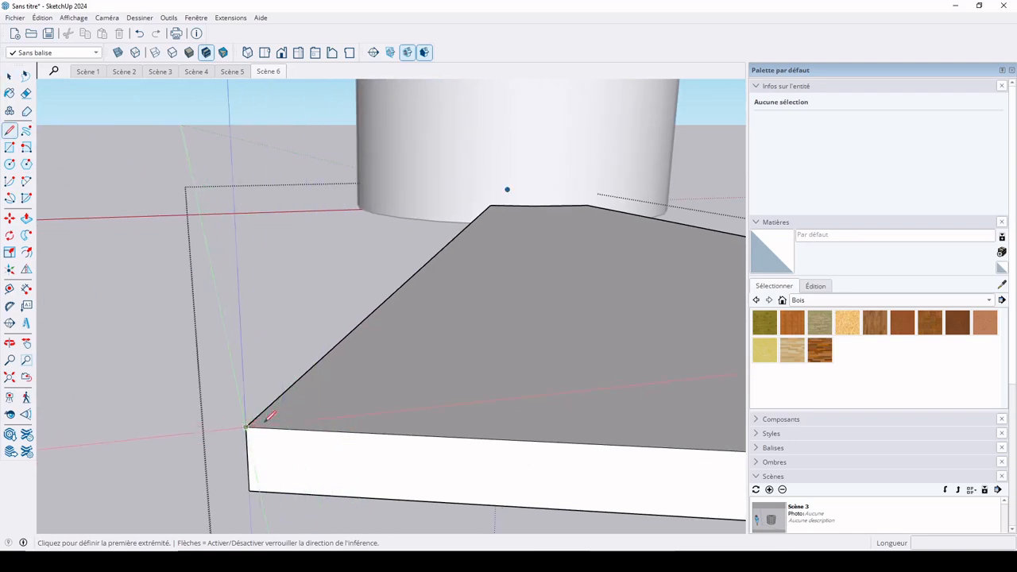
{"action": "mouse_move", "coordinate": [305, 418]}
{"action": "middle_mouse_down"}
{"action": "mouse_move", "coordinate": [259, 360]}
{"action": "mouse_move", "coordinate": [314, 416]}
{"action": "middle_mouse_up"}
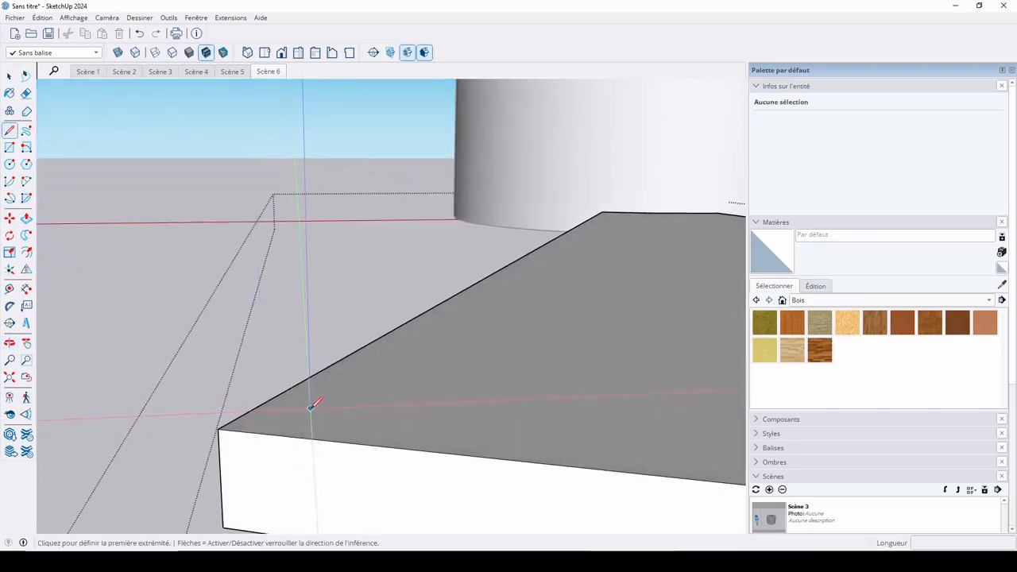
{"action": "left_click", "coordinate": [311, 410]}
{"action": "middle_click_drag", "start_coordinate": [336, 288], "coordinate": [341, 234]}
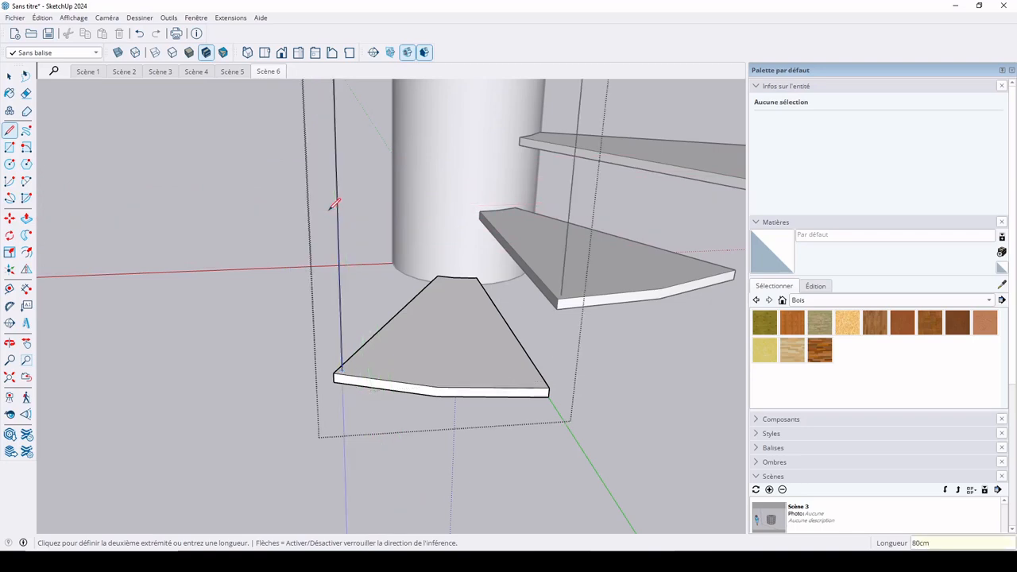
{"action": "left_click", "coordinate": [335, 203]}
Draw a sloping handrail line from the top of the vertical line to the top of the next tread's vertical line
{"action": "scroll", "coordinate": [363, 234], "scroll_direction": "down", "scroll_amount": 5}
{"action": "scroll", "coordinate": [368, 240], "scroll_direction": "down", "scroll_amount": 3}
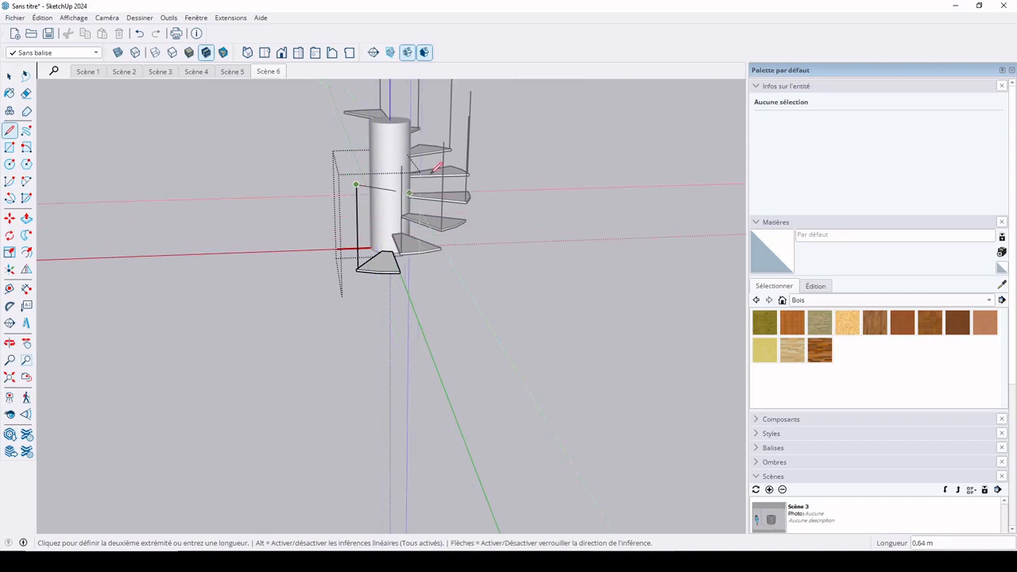
{"action": "scroll", "coordinate": [428, 176], "scroll_direction": "up", "scroll_amount": 4}
{"action": "scroll", "coordinate": [411, 291], "scroll_direction": "down", "scroll_amount": 4}
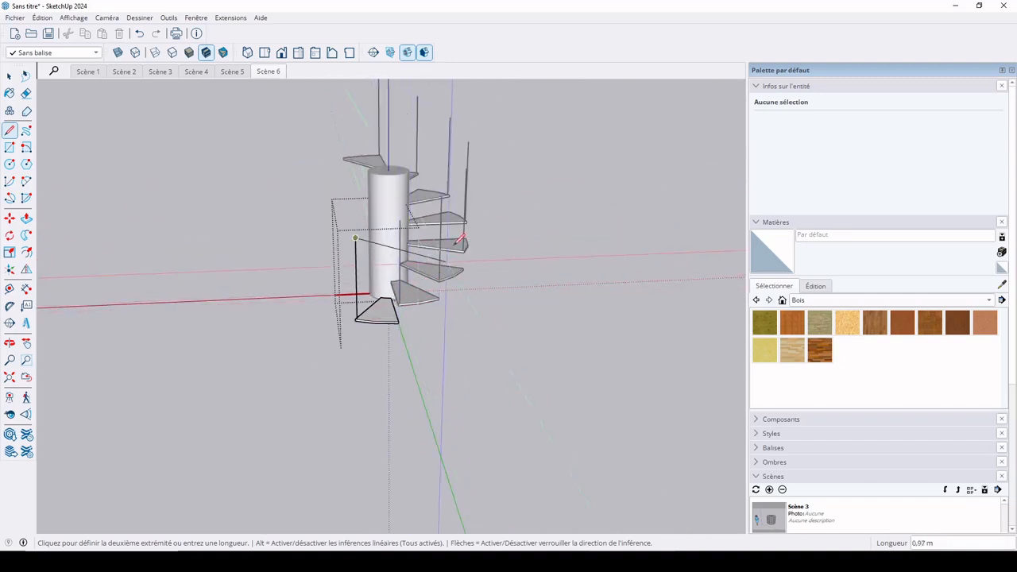
{"action": "scroll", "coordinate": [352, 227], "scroll_direction": "up", "scroll_amount": 3}
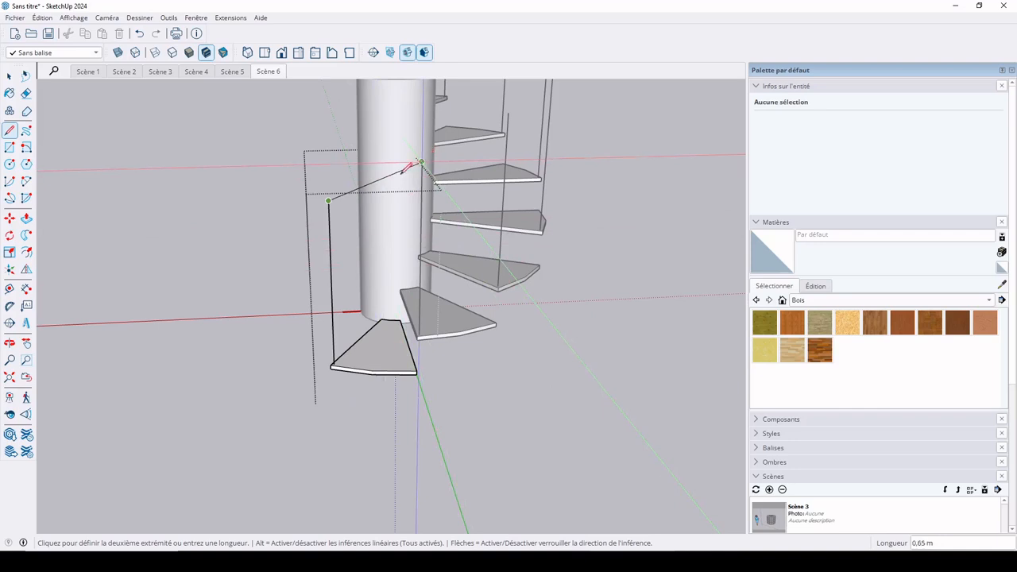
{"action": "scroll", "coordinate": [424, 161], "scroll_direction": "down", "scroll_amount": 5}
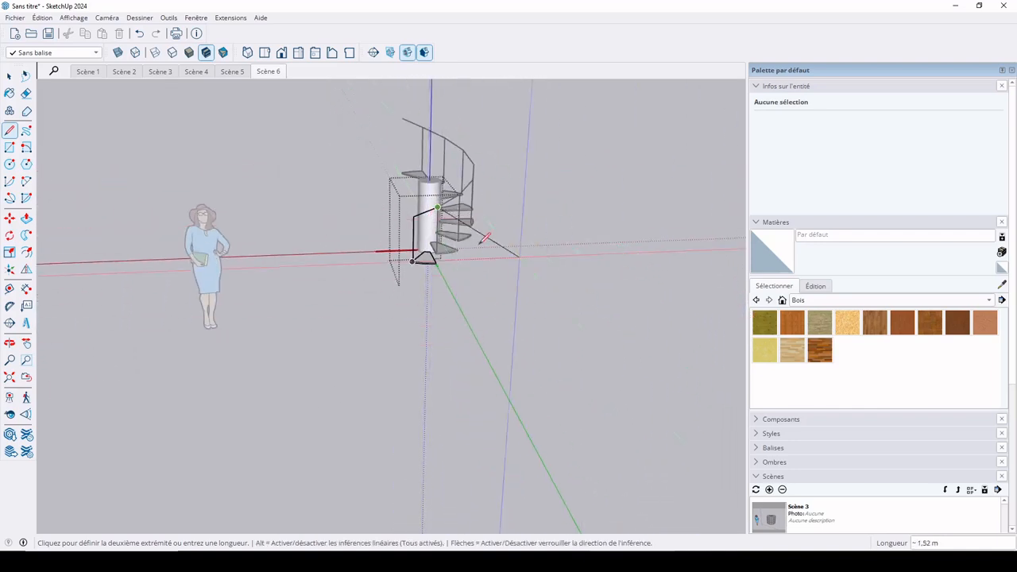
{"action": "key", "text": "Escape"}
{"action": "key", "text": "space"}
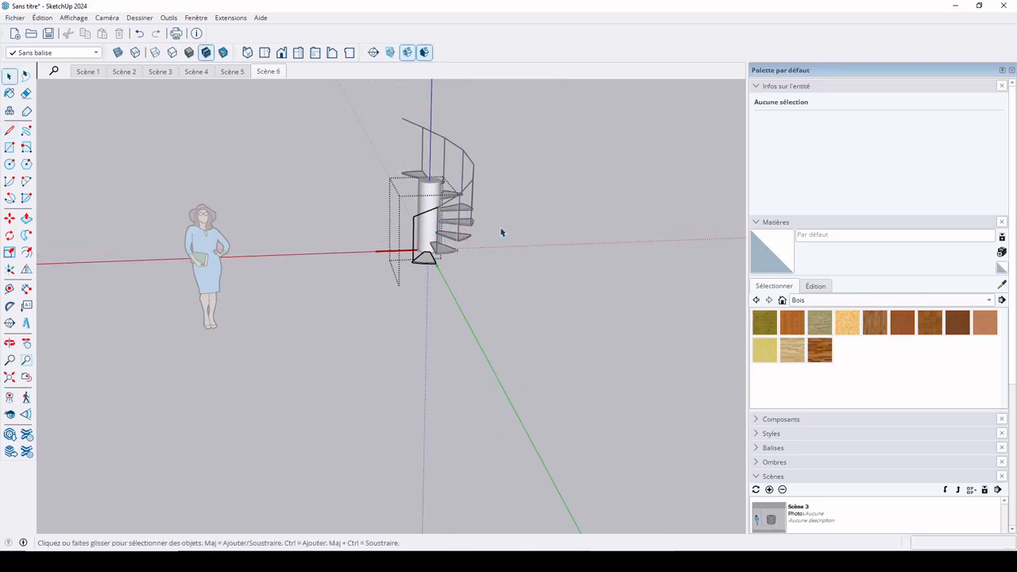
Add a seventh scene storing the handrail view and open the lowest tread component for editing
{"action": "scroll", "coordinate": [390, 321], "scroll_direction": "up", "scroll_amount": 5}
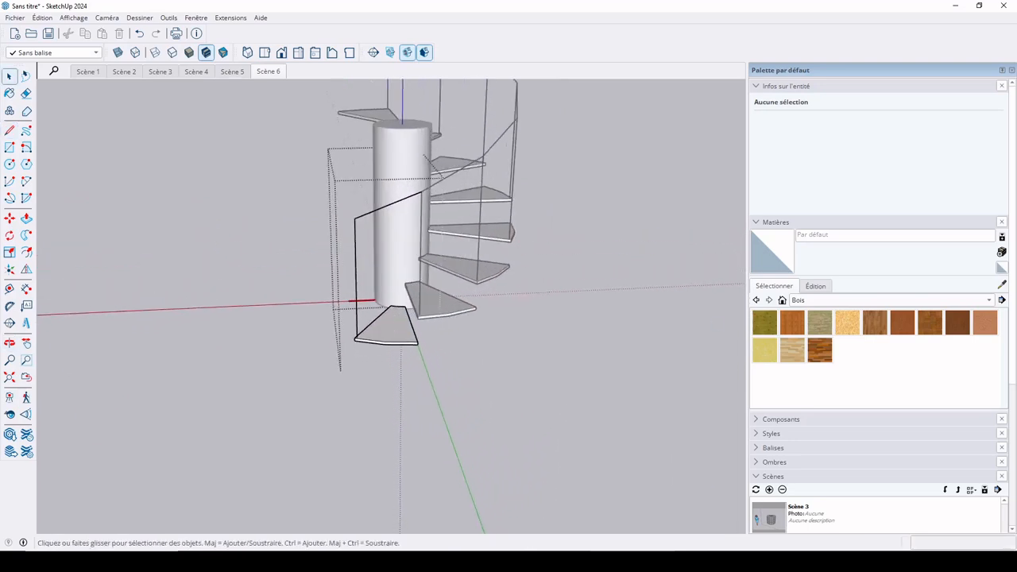
{"action": "left_click", "coordinate": [769, 489]}
{"action": "left_click", "coordinate": [388, 332]}
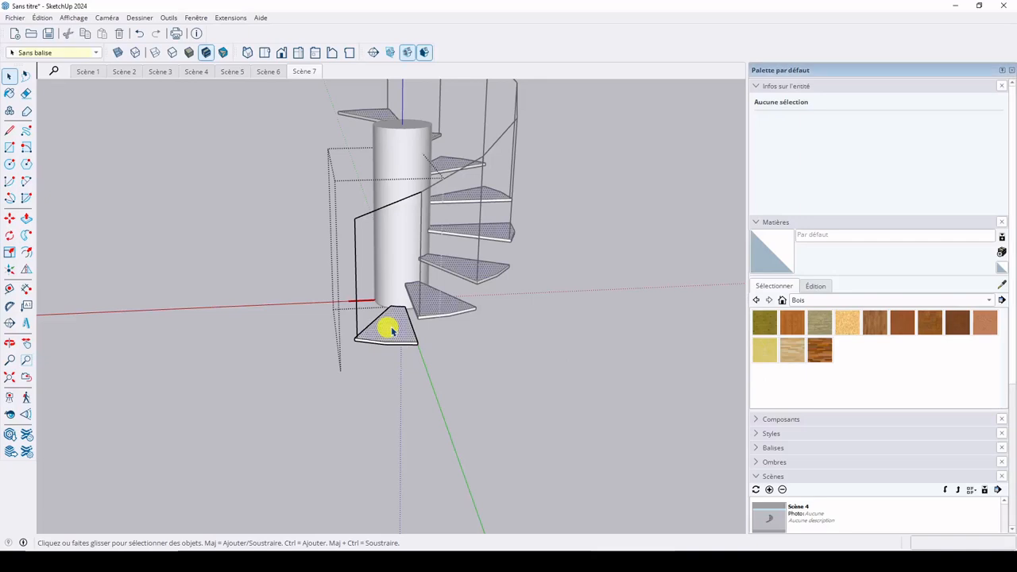
{"action": "key", "text": "Escape"}
{"action": "middle_click_drag", "start_coordinate": [384, 327], "coordinate": [359, 373]}
{"action": "double_click", "coordinate": [379, 344]}
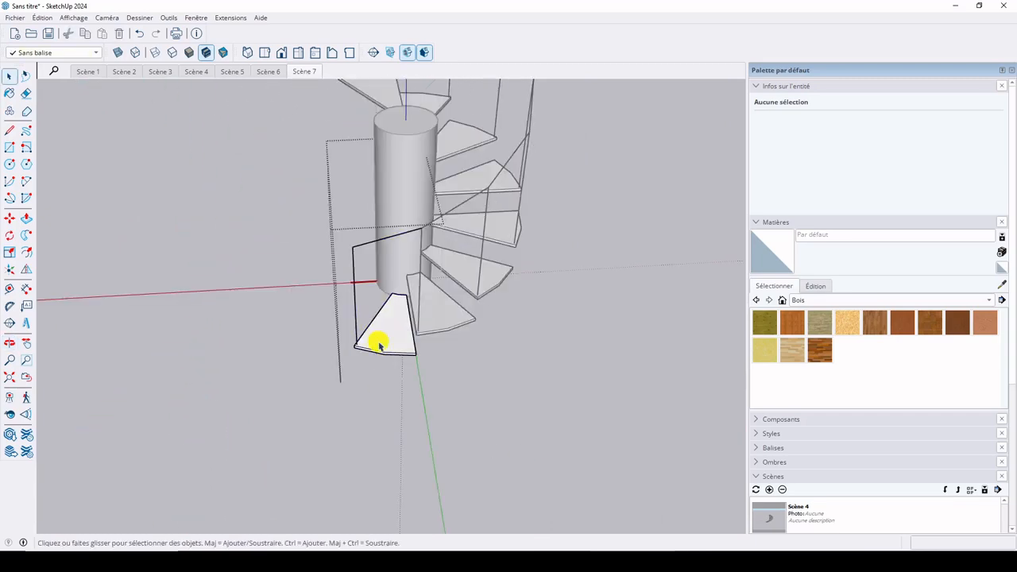
Draw a circle of 1 cm radius on the tread's top face, centred on the foot of the vertical line
{"action": "scroll", "coordinate": [373, 347], "scroll_direction": "up", "scroll_amount": 5}
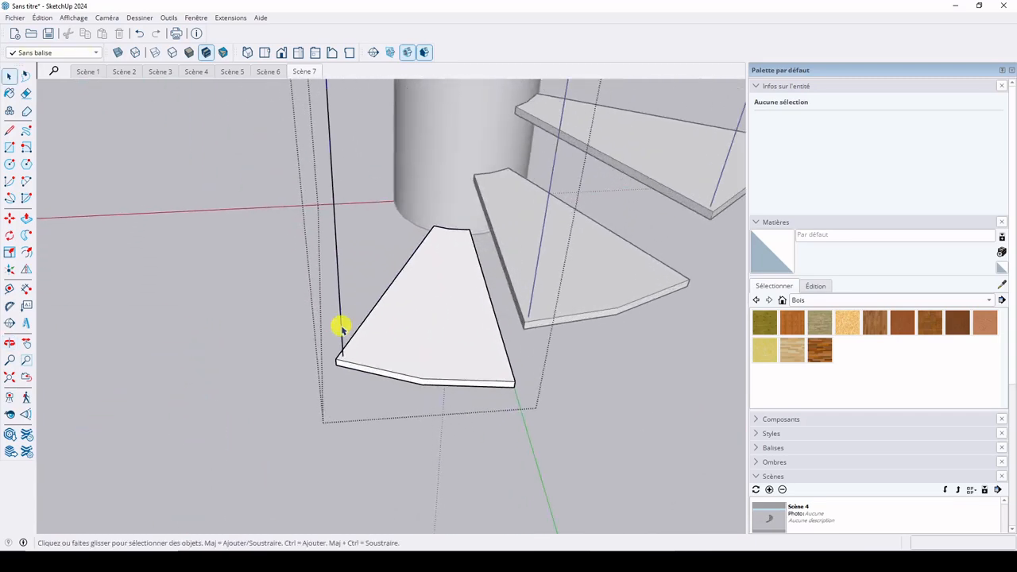
{"action": "left_click", "coordinate": [340, 326]}
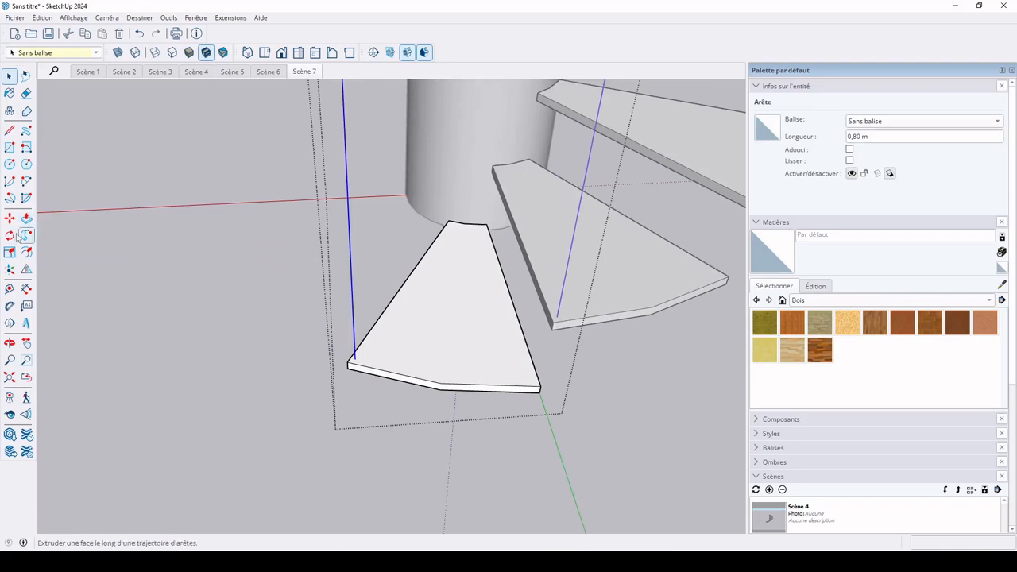
{"action": "left_click", "coordinate": [10, 165]}
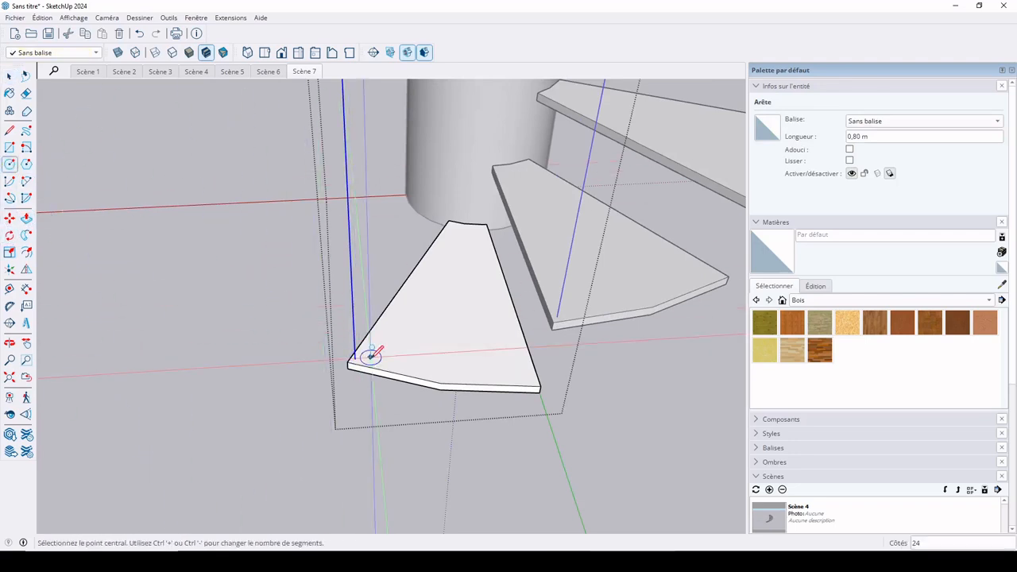
{"action": "scroll", "coordinate": [371, 355], "scroll_direction": "up", "scroll_amount": 5}
{"action": "scroll", "coordinate": [371, 355], "scroll_direction": "up", "scroll_amount": 3}
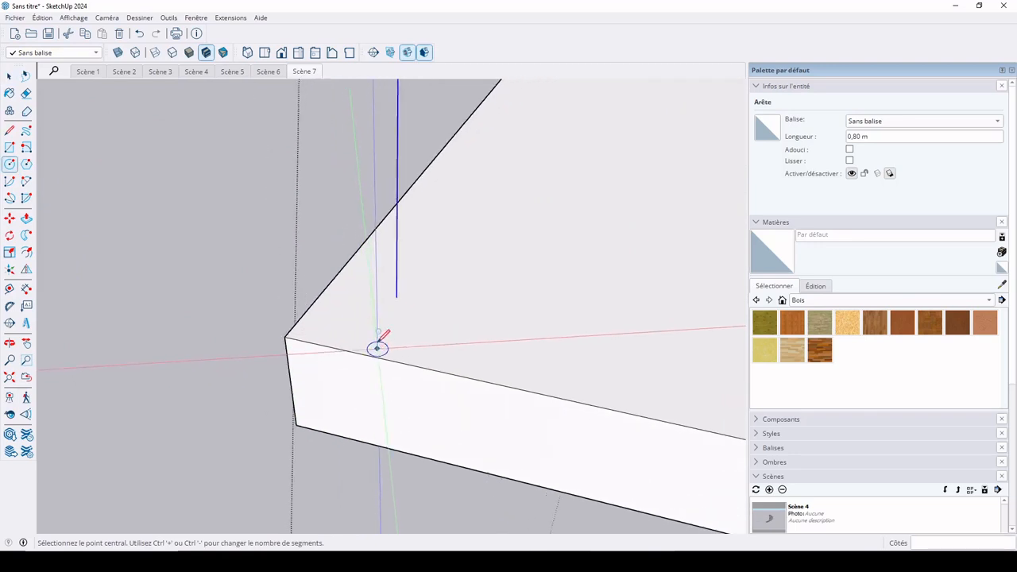
{"action": "left_click", "coordinate": [397, 296]}
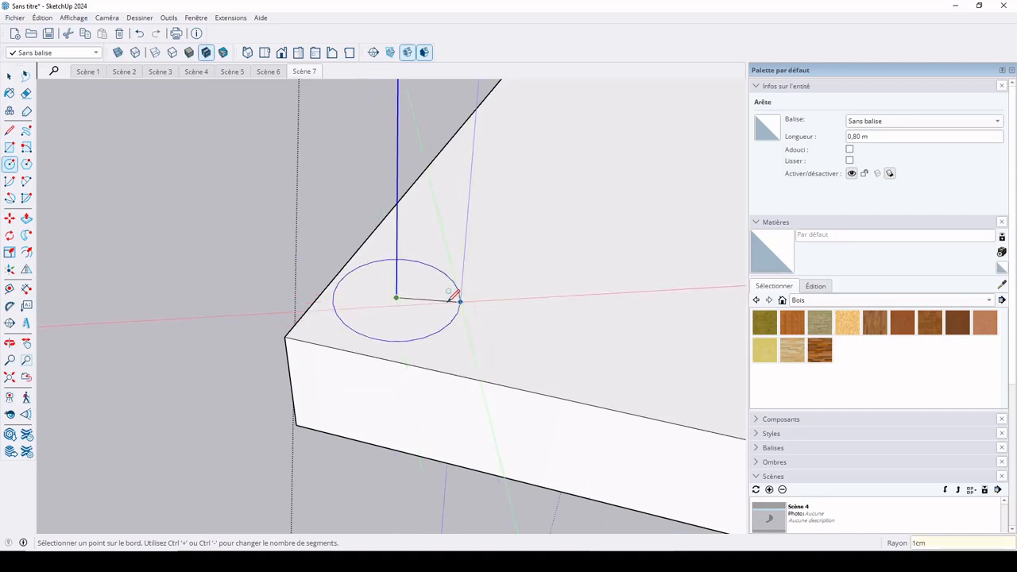
{"action": "left_click", "coordinate": [453, 296]}
{"action": "key", "text": "space"}
Select the vertical line and the sloping handrail line as the path and extrude the 1 cm circle along them with Follow Me
{"action": "left_click", "coordinate": [428, 299]}
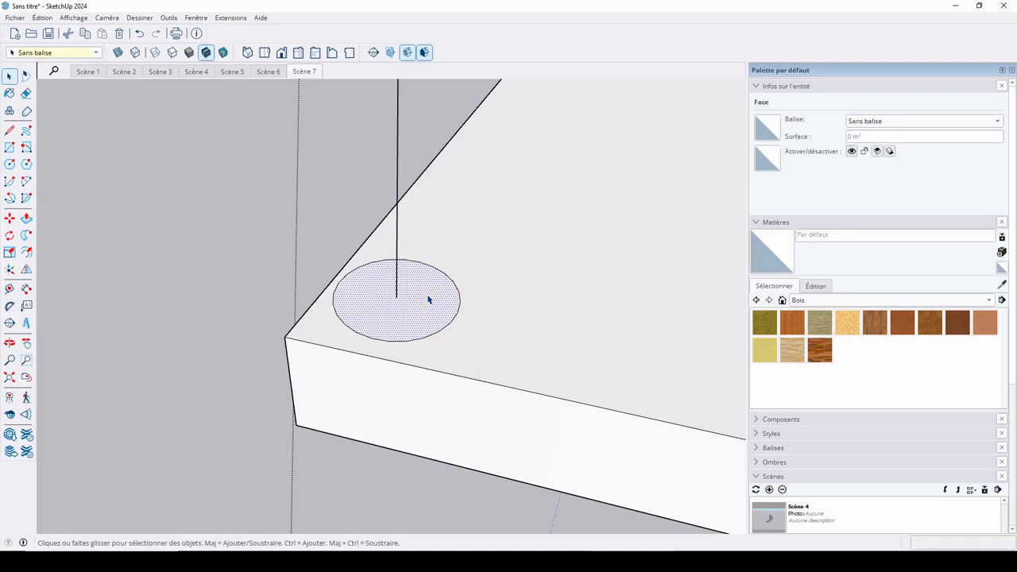
{"action": "scroll", "coordinate": [412, 304], "scroll_direction": "down", "scroll_amount": 3}
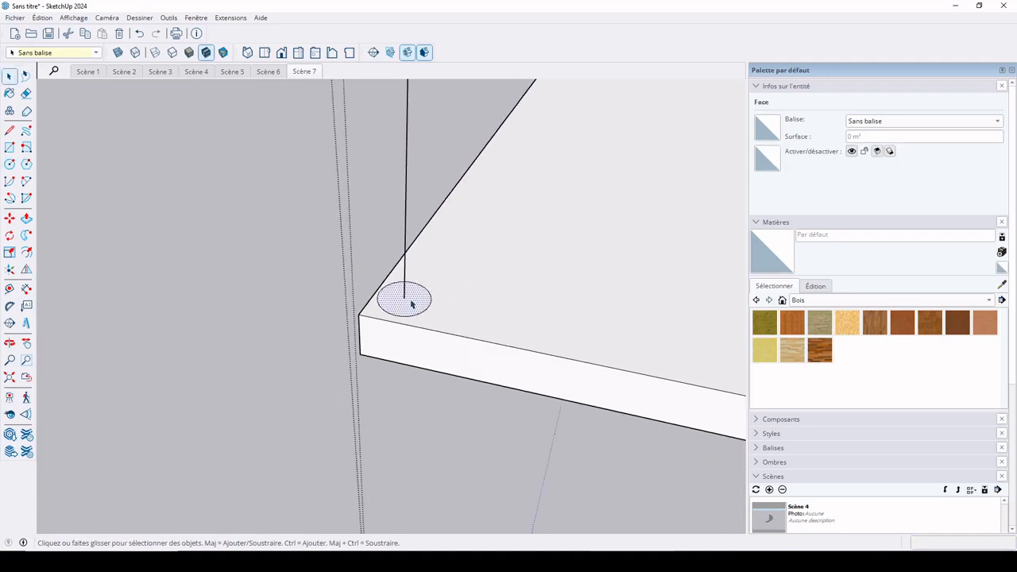
{"action": "left_click", "coordinate": [405, 241]}
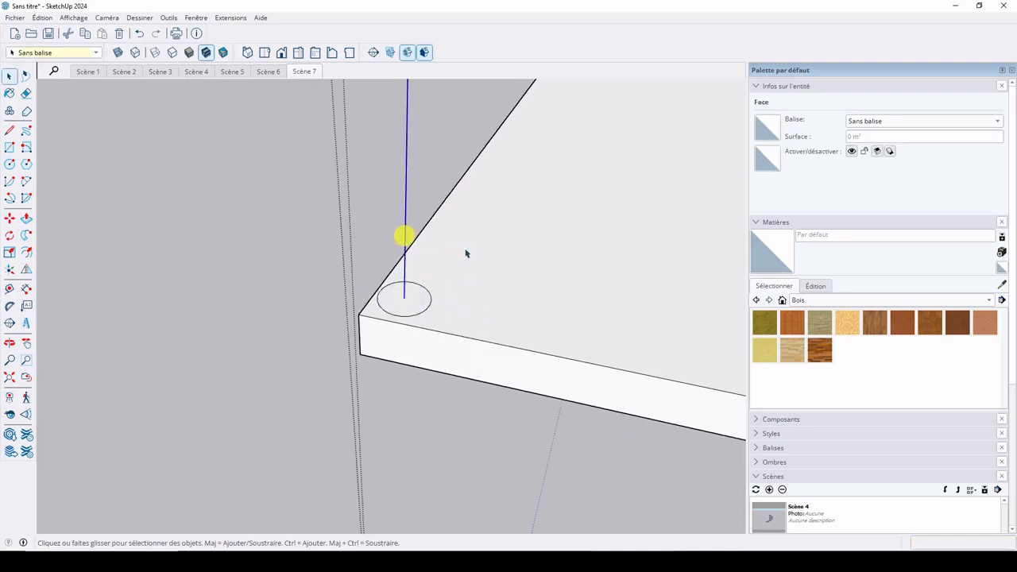
{"action": "middle_click_drag", "start_coordinate": [467, 249], "coordinate": [430, 328]}
{"action": "scroll", "coordinate": [431, 328], "scroll_direction": "down", "scroll_amount": 10}
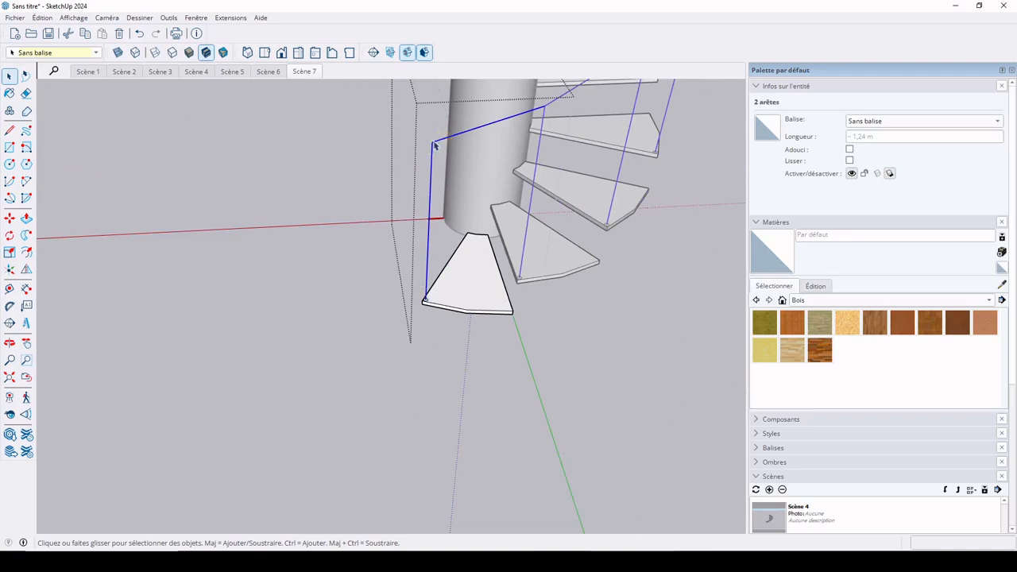
{"action": "scroll", "coordinate": [422, 298], "scroll_direction": "up", "scroll_amount": 10}
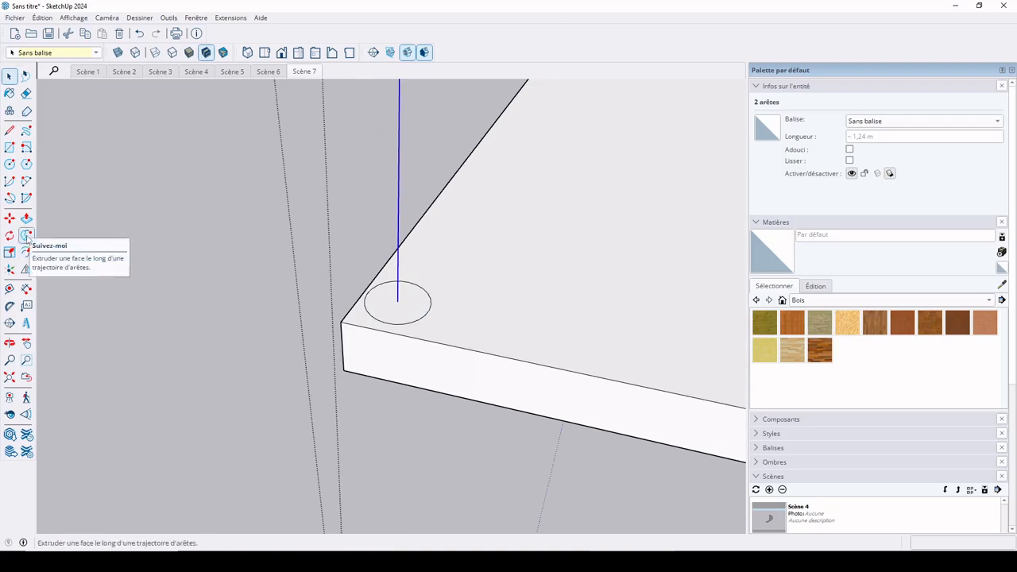
{"action": "left_click", "coordinate": [26, 236]}
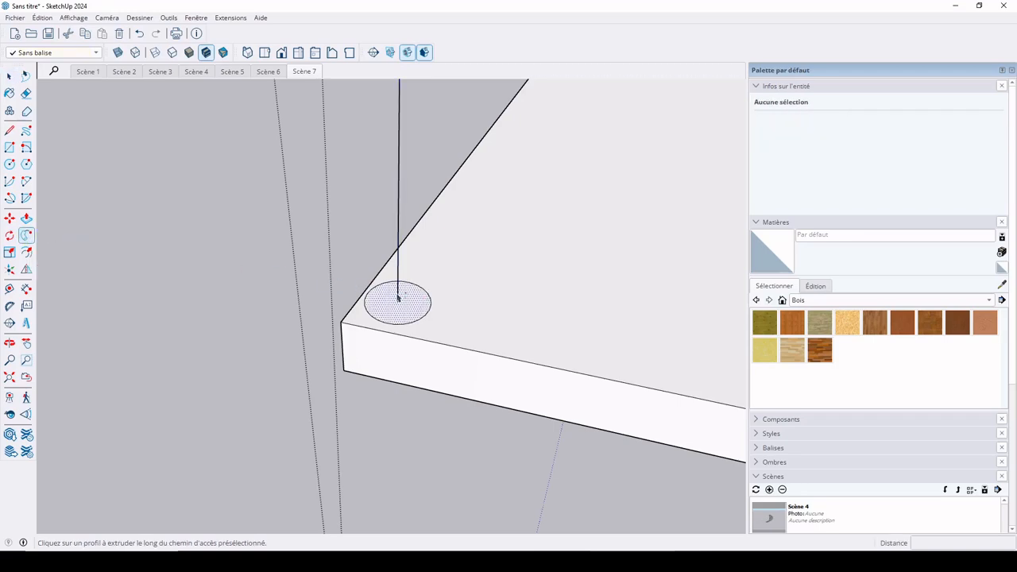
{"action": "left_click", "coordinate": [420, 306]}
{"action": "scroll", "coordinate": [425, 308], "scroll_direction": "down", "scroll_amount": 8}
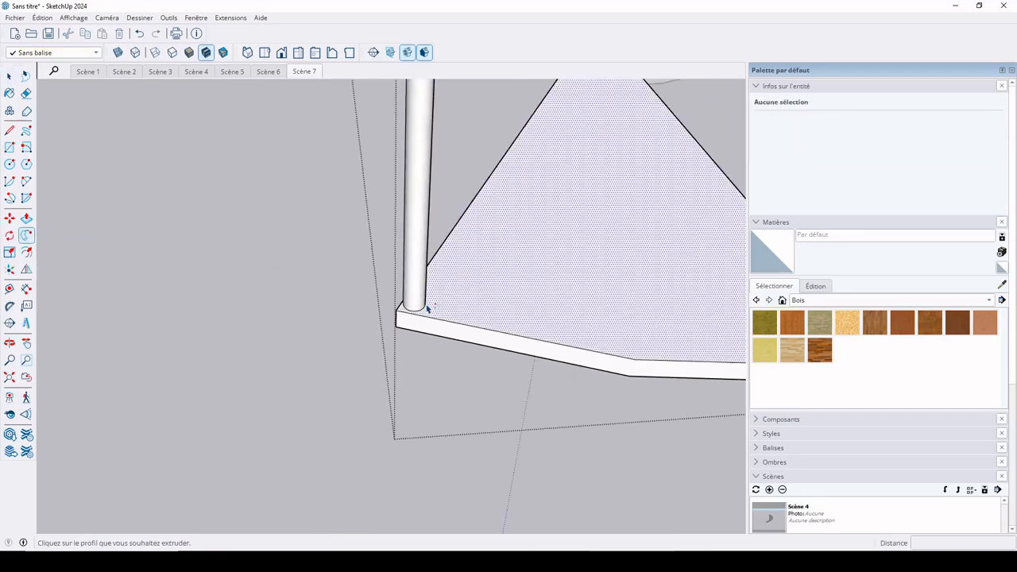
Close the tread component and add an eighth scene storing the view of the whole staircase with its tubular railing
{"action": "scroll", "coordinate": [427, 239], "scroll_direction": "down", "scroll_amount": 5}
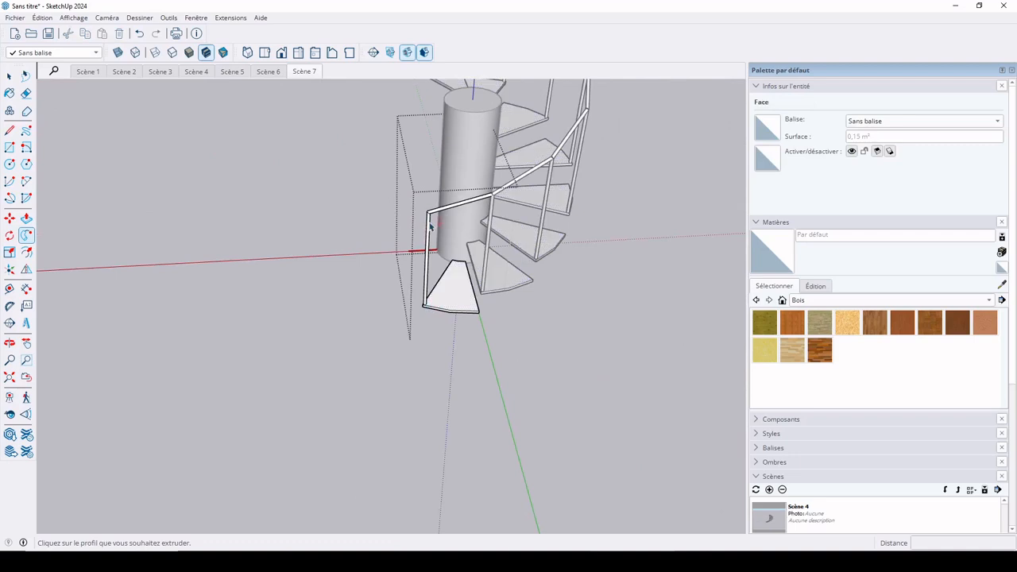
{"action": "scroll", "coordinate": [430, 228], "scroll_direction": "down", "scroll_amount": 3}
{"action": "left_click_drag", "start_coordinate": [472, 243], "coordinate": [219, 212]}
{"action": "key", "text": "space"}
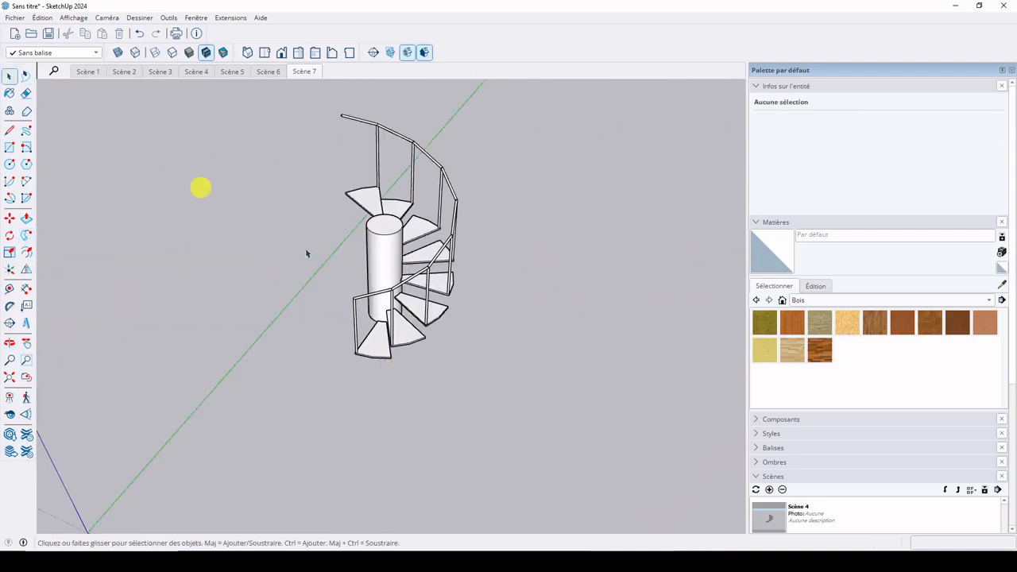
{"action": "left_click", "coordinate": [769, 490]}
{"action": "left_click", "coordinate": [530, 306]}
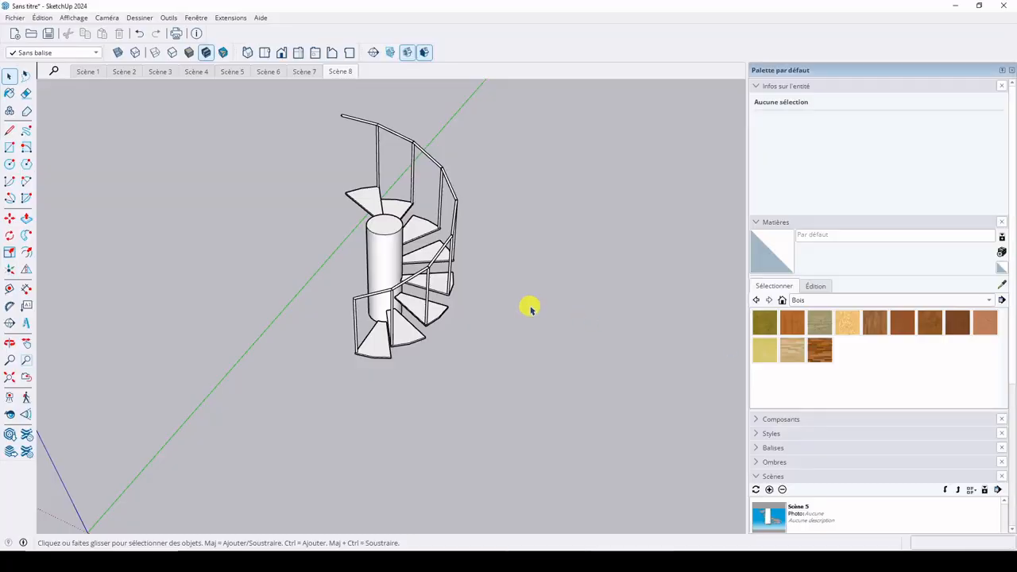
Select the lowest tread component and pick the Bitume antique 01 material from the Asphalte et béton collection
{"action": "middle_click_drag", "start_coordinate": [474, 344], "coordinate": [429, 310]}
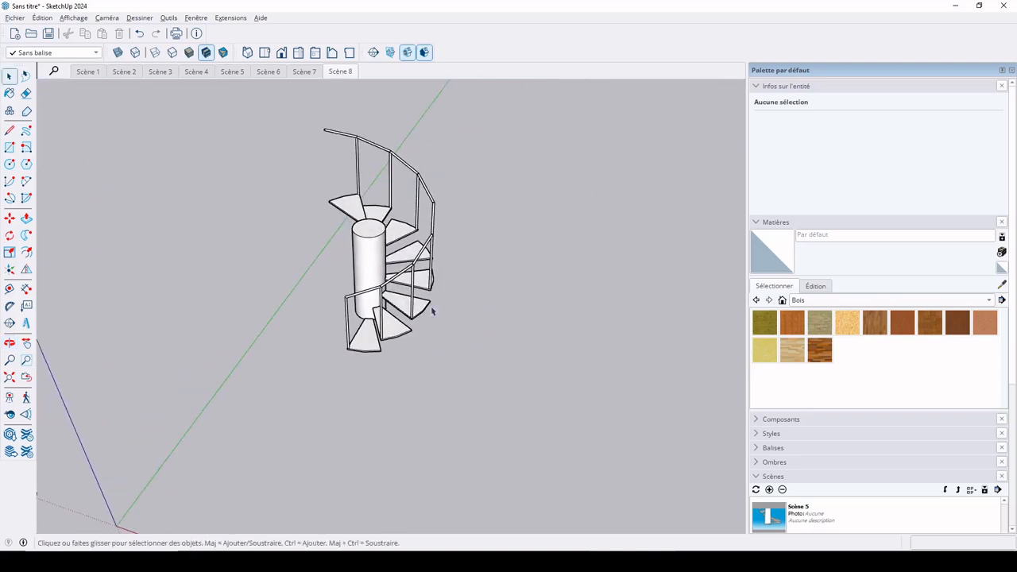
{"action": "scroll", "coordinate": [421, 278], "scroll_direction": "up", "scroll_amount": 3}
{"action": "middle_click_drag", "start_coordinate": [419, 246], "coordinate": [392, 332]}
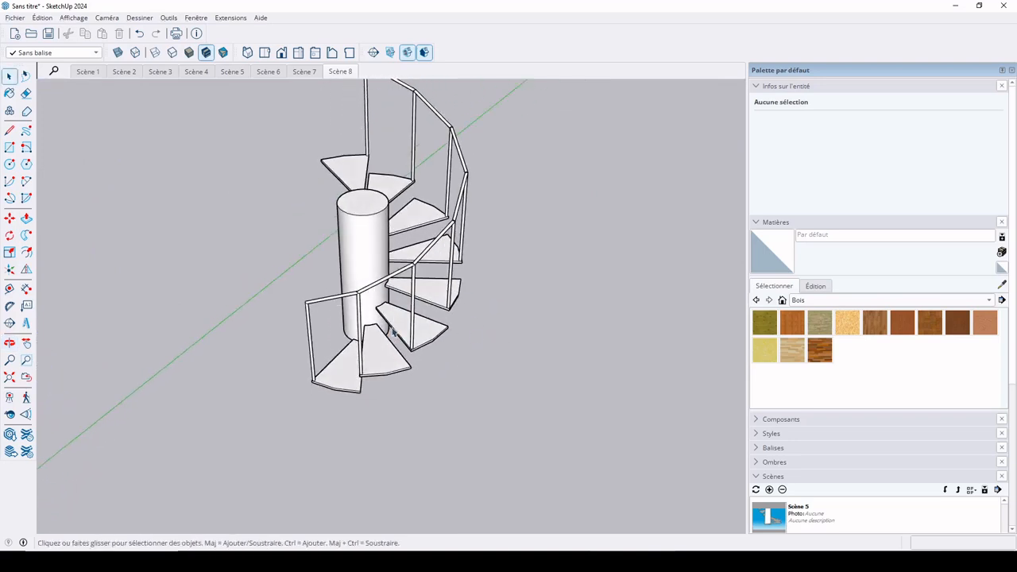
{"action": "left_click", "coordinate": [343, 381]}
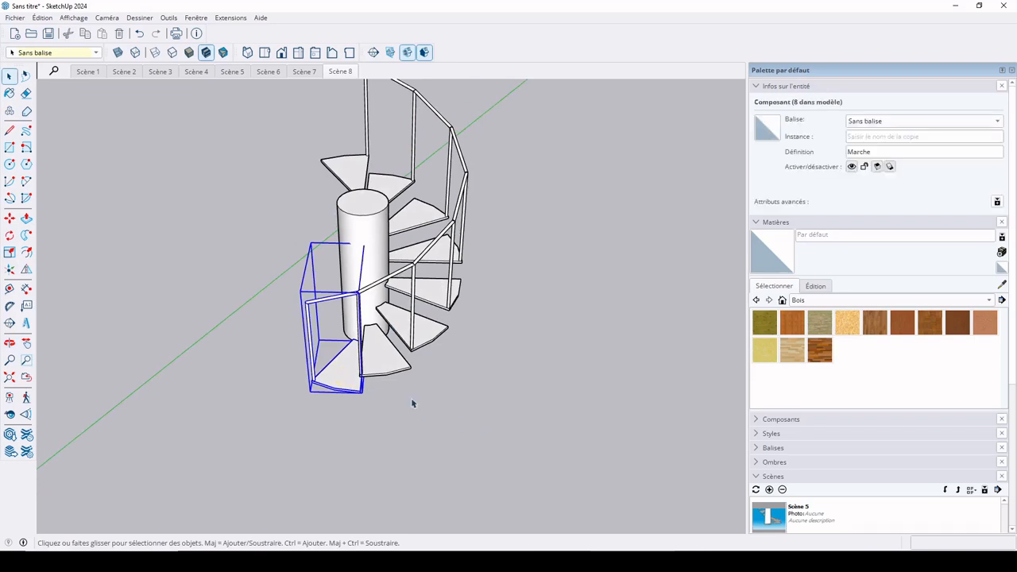
{"action": "left_click", "coordinate": [882, 300]}
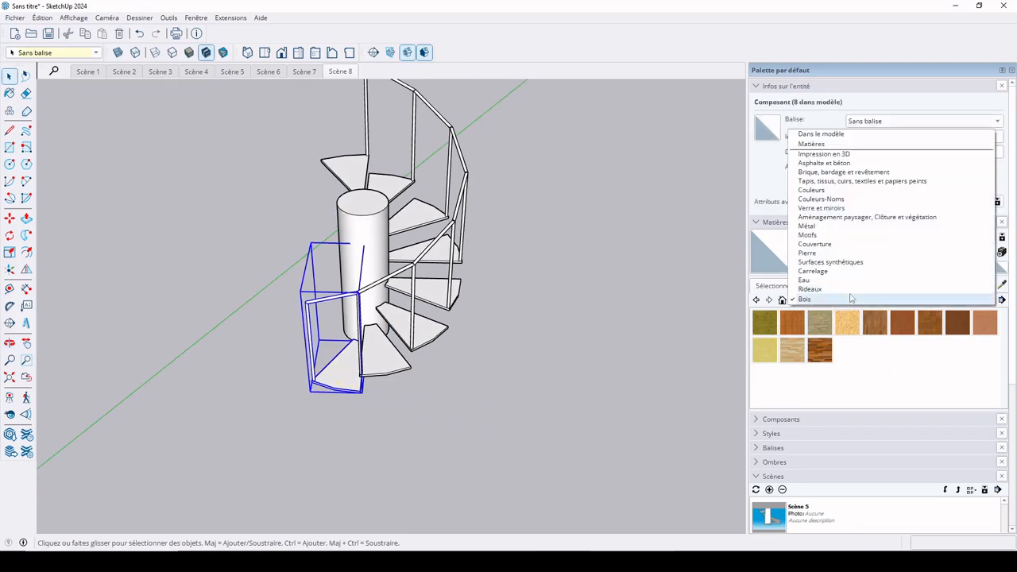
{"action": "left_click", "coordinate": [838, 164]}
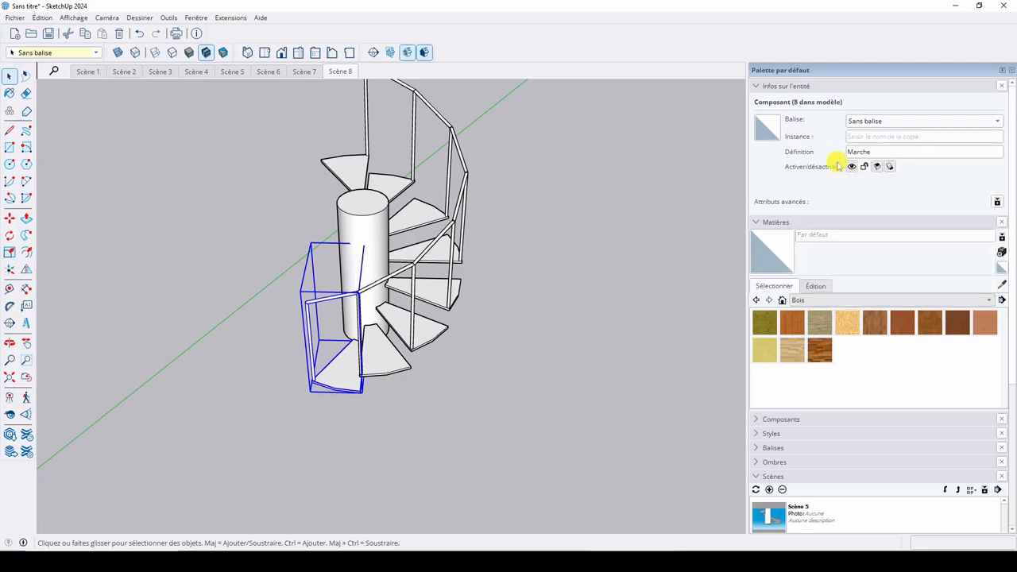
{"action": "left_click", "coordinate": [791, 332]}
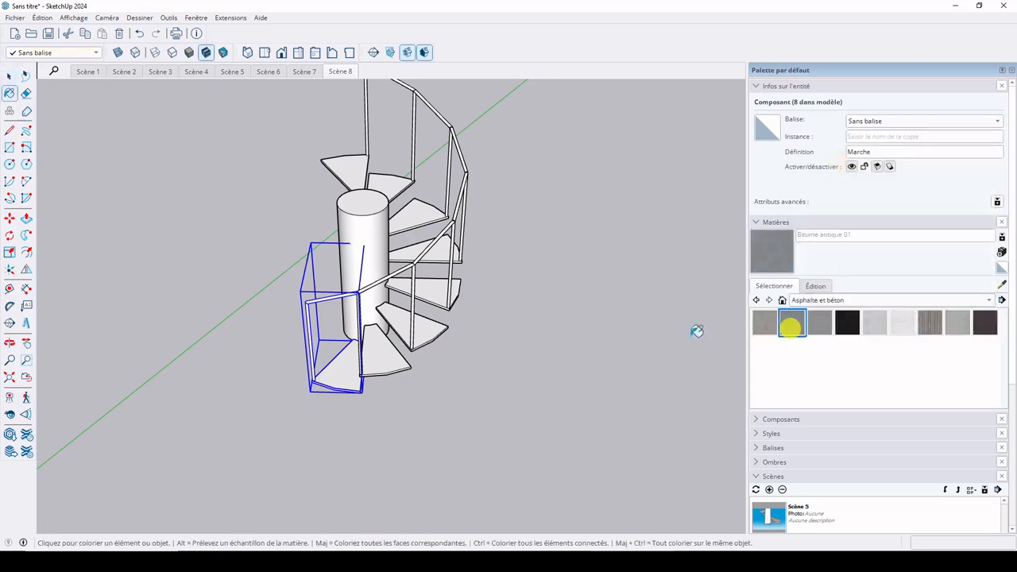
{"action": "key", "text": "space"}
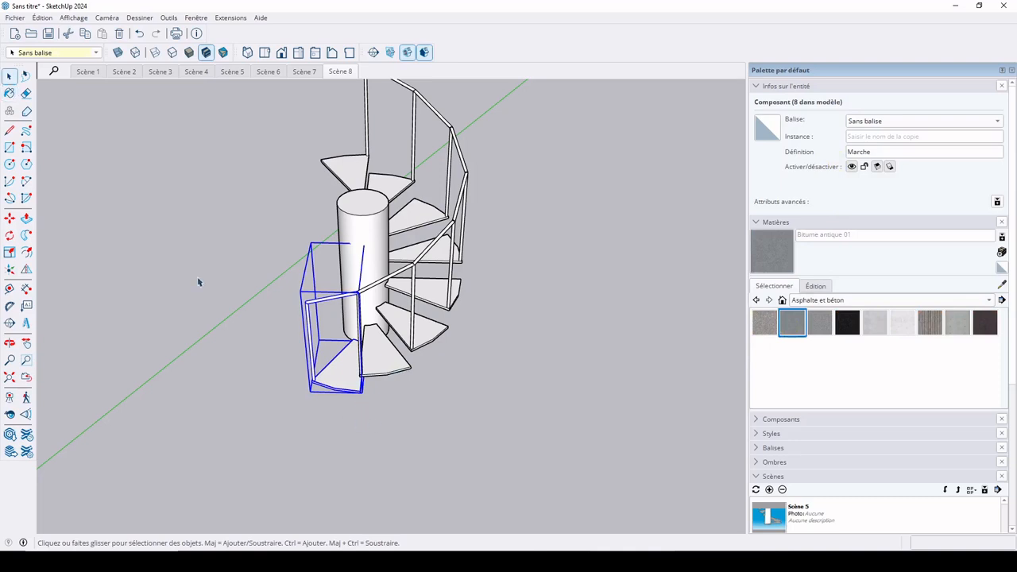
Paint only the lowest tread component, including its railing, with Bitume antique 01
{"action": "left_click", "coordinate": [184, 241]}
{"action": "middle_click_drag", "start_coordinate": [182, 239], "coordinate": [300, 363]}
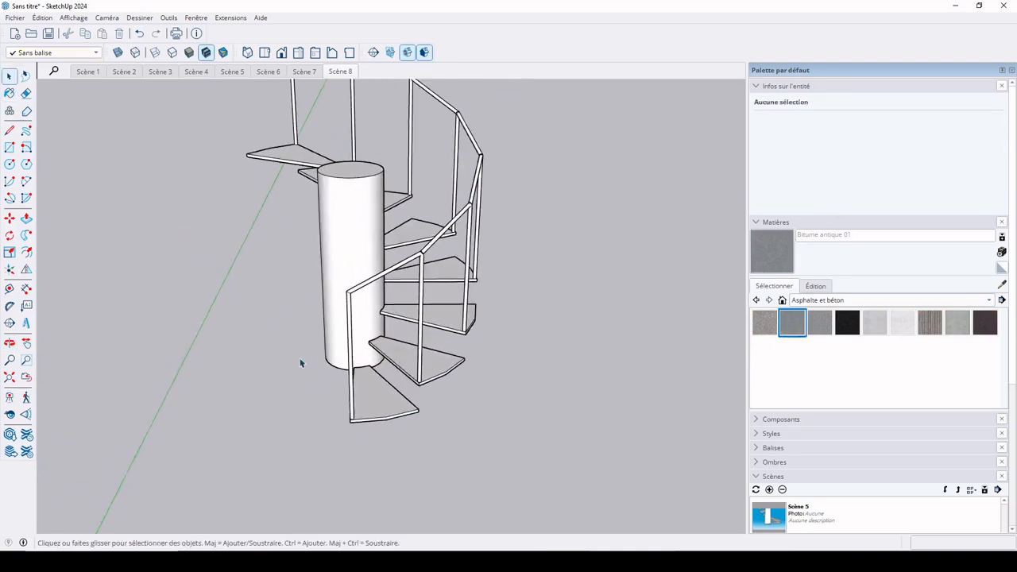
{"action": "scroll", "coordinate": [300, 363], "scroll_direction": "up", "scroll_amount": 2}
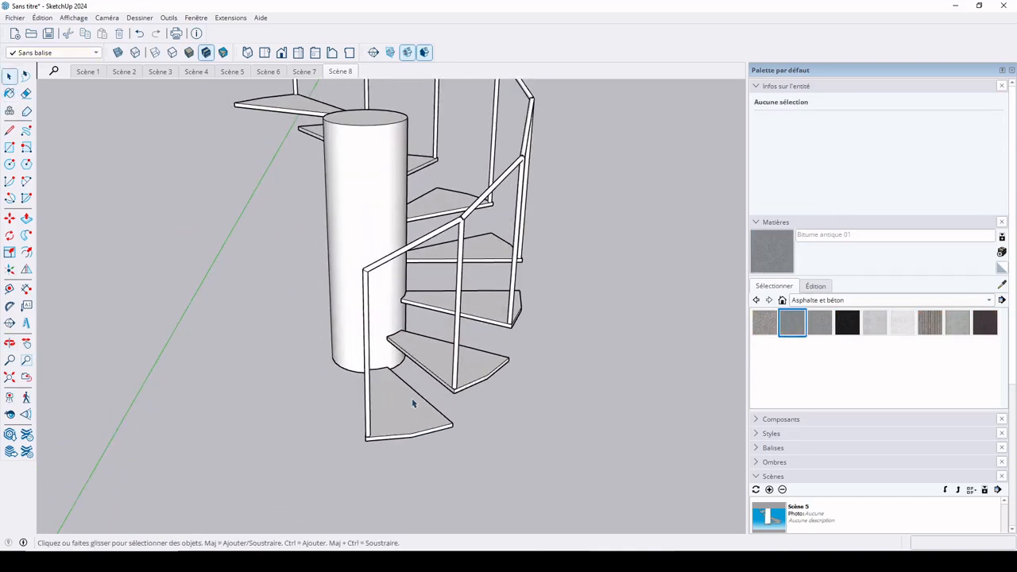
{"action": "left_click", "coordinate": [792, 323]}
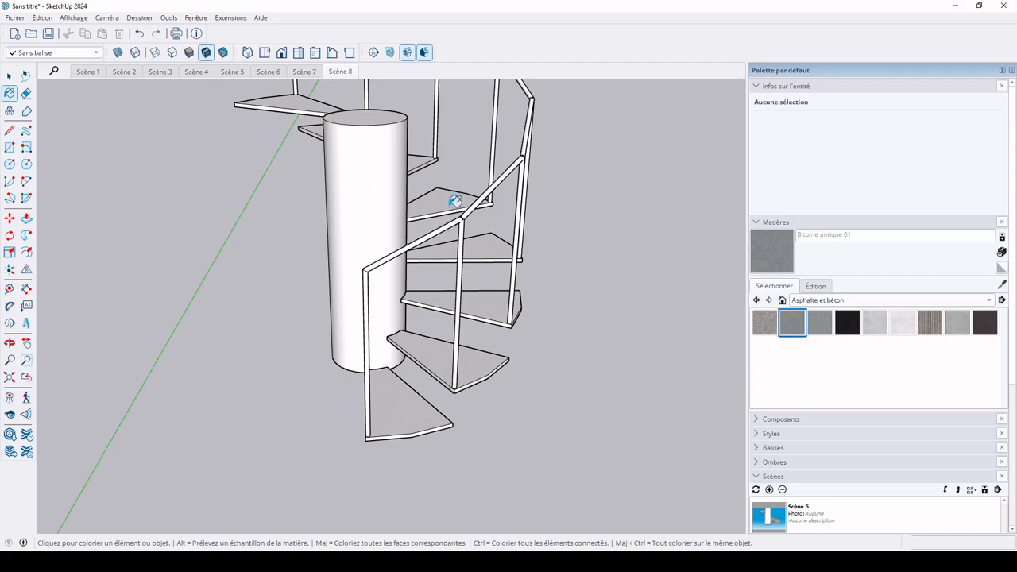
{"action": "left_click", "coordinate": [400, 407]}
{"action": "mouse_move", "coordinate": [422, 357]}
{"action": "middle_mouse_down"}
{"action": "mouse_move", "coordinate": [386, 352]}
{"action": "mouse_move", "coordinate": [278, 383]}
{"action": "middle_mouse_up"}
{"action": "left_click_drag", "start_coordinate": [278, 383], "coordinate": [386, 413]}
{"action": "key", "text": "space"}
Open the lowest tread component for editing and select the surfaces and edges of its handrail and baluster tubes
{"action": "double_click", "coordinate": [370, 414]}
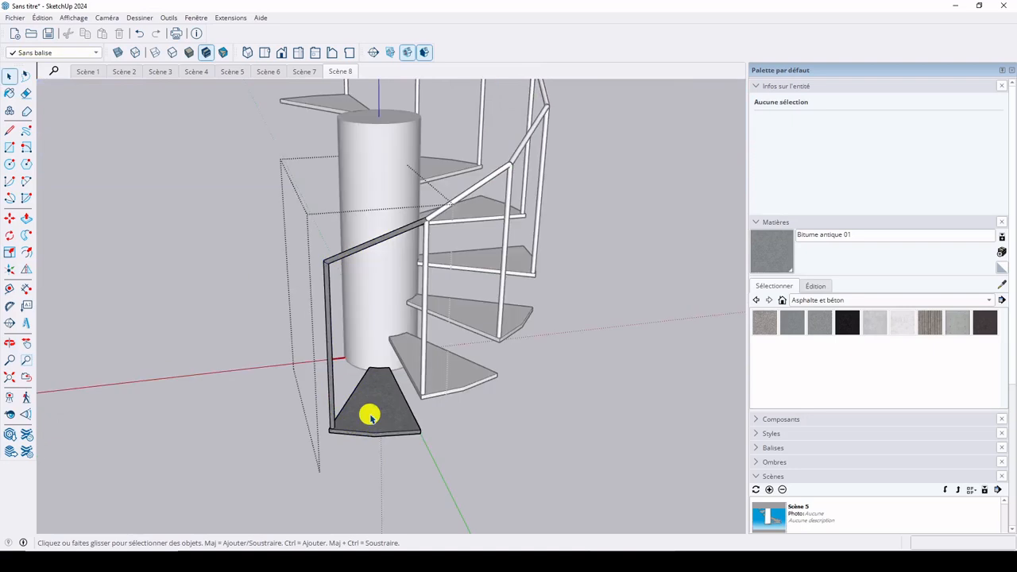
{"action": "left_click", "coordinate": [329, 380]}
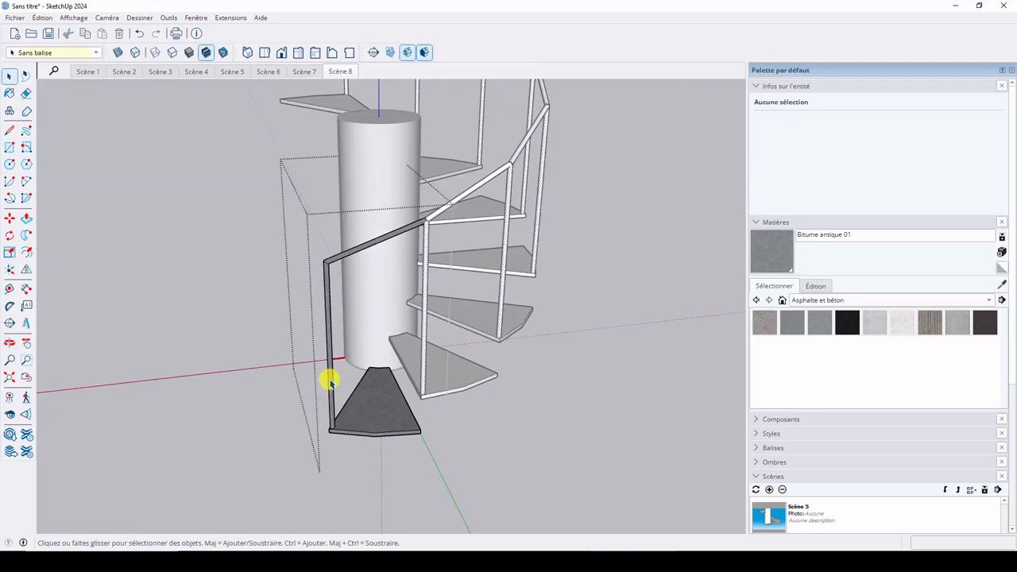
{"action": "left_click", "coordinate": [350, 255]}
{"action": "double_click", "coordinate": [349, 255]}
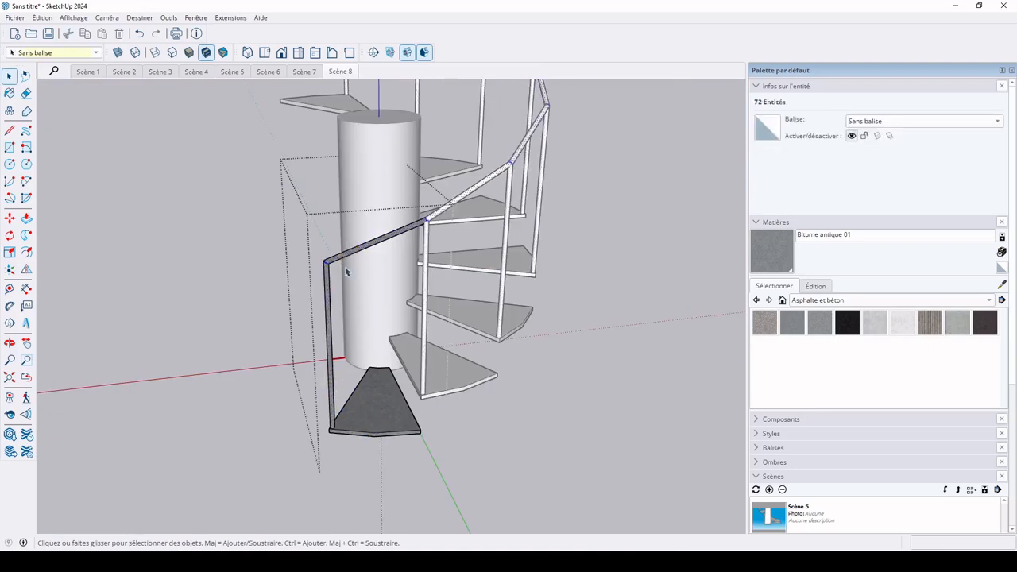
{"action": "double_click", "coordinate": [327, 274], "text": "shift"}
{"action": "middle_click_drag", "start_coordinate": [359, 377], "coordinate": [421, 390]}
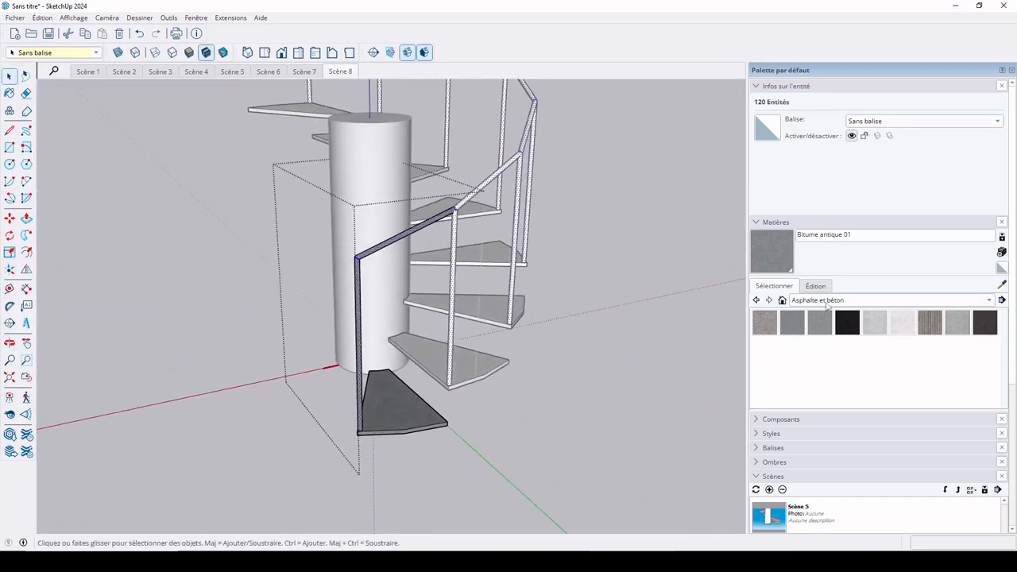
Paint the selected handrail and baluster black with Couleur M09 from the Couleurs collection
{"action": "left_click", "coordinate": [826, 307]}
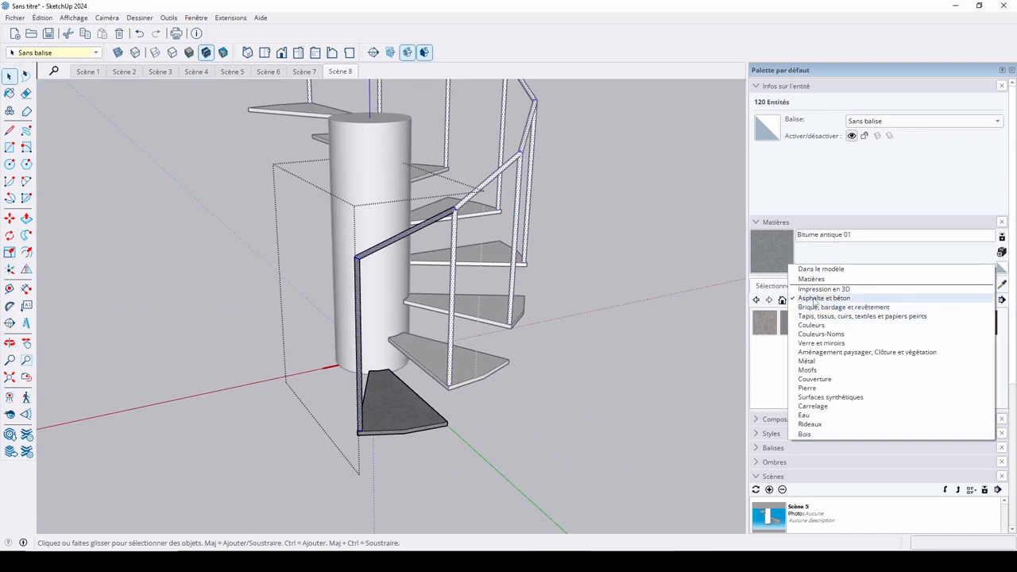
{"action": "left_click", "coordinate": [819, 361]}
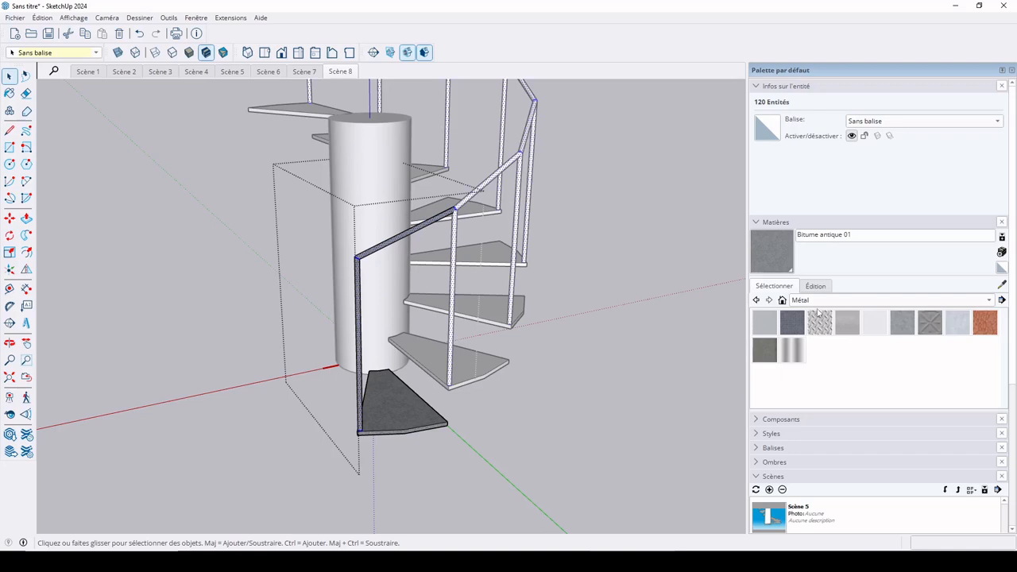
{"action": "left_click", "coordinate": [818, 301]}
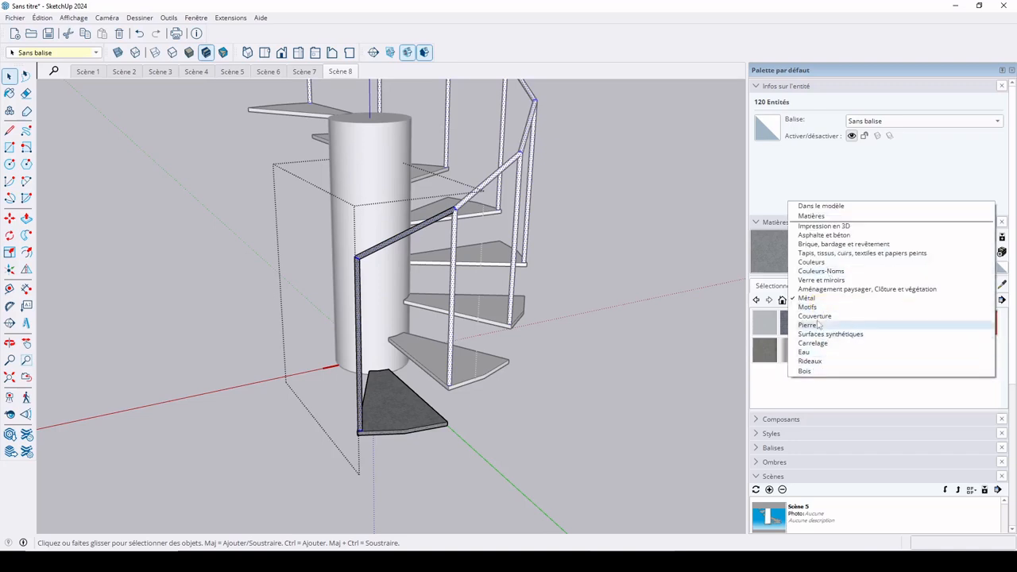
{"action": "left_click", "coordinate": [822, 262]}
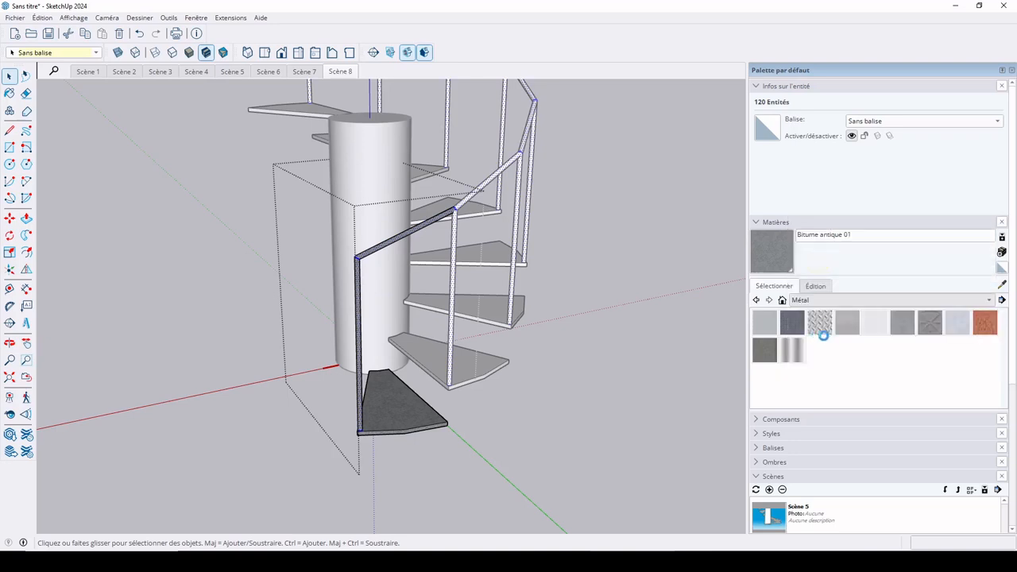
{"action": "scroll", "coordinate": [902, 353], "scroll_direction": "down", "scroll_amount": 10}
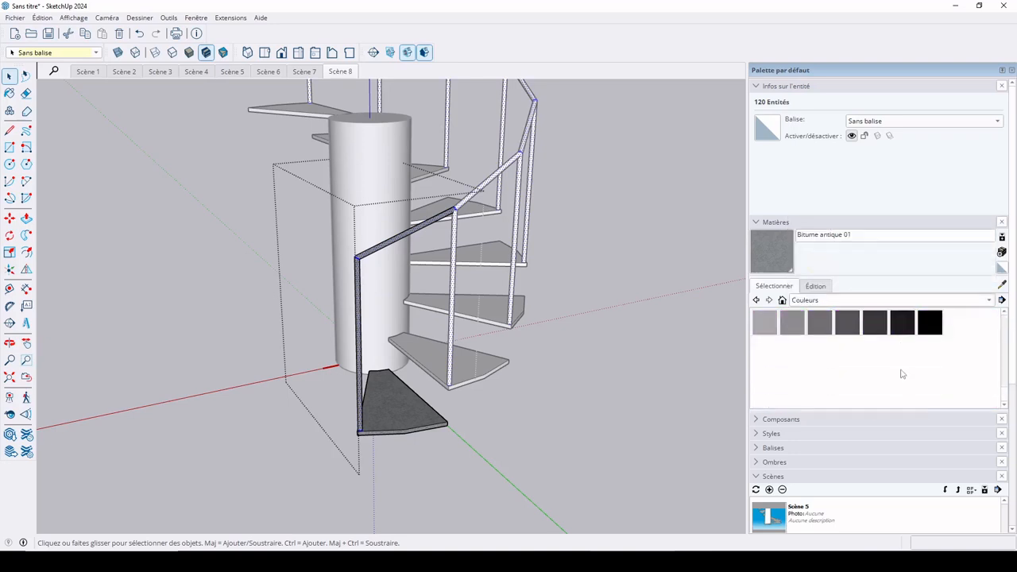
{"action": "left_click", "coordinate": [930, 322]}
{"action": "scroll", "coordinate": [389, 302], "scroll_direction": "up", "scroll_amount": 3}
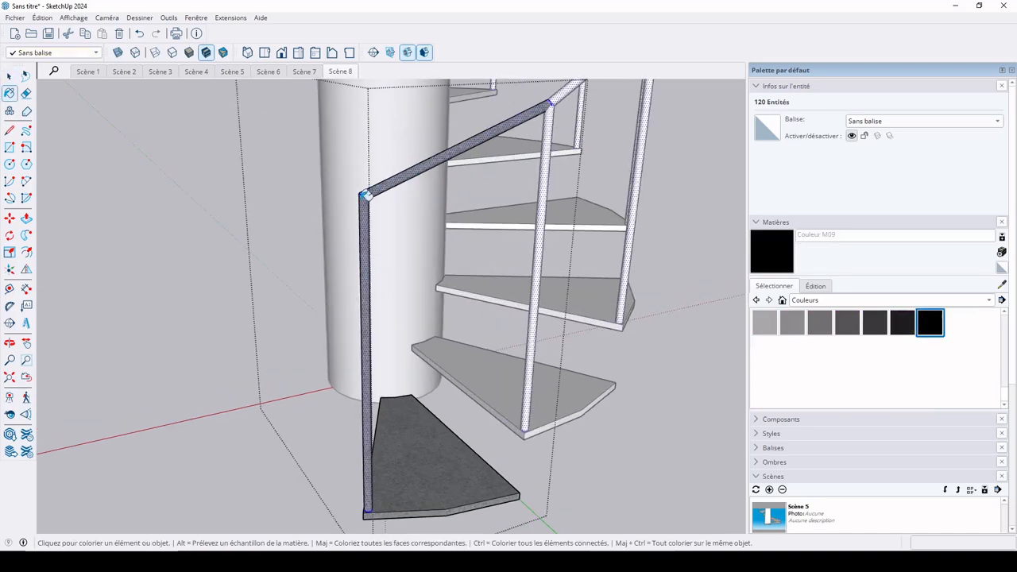
{"action": "scroll", "coordinate": [366, 195], "scroll_direction": "up", "scroll_amount": 5}
{"action": "left_click", "coordinate": [394, 176]}
{"action": "scroll", "coordinate": [393, 265], "scroll_direction": "down", "scroll_amount": 6}
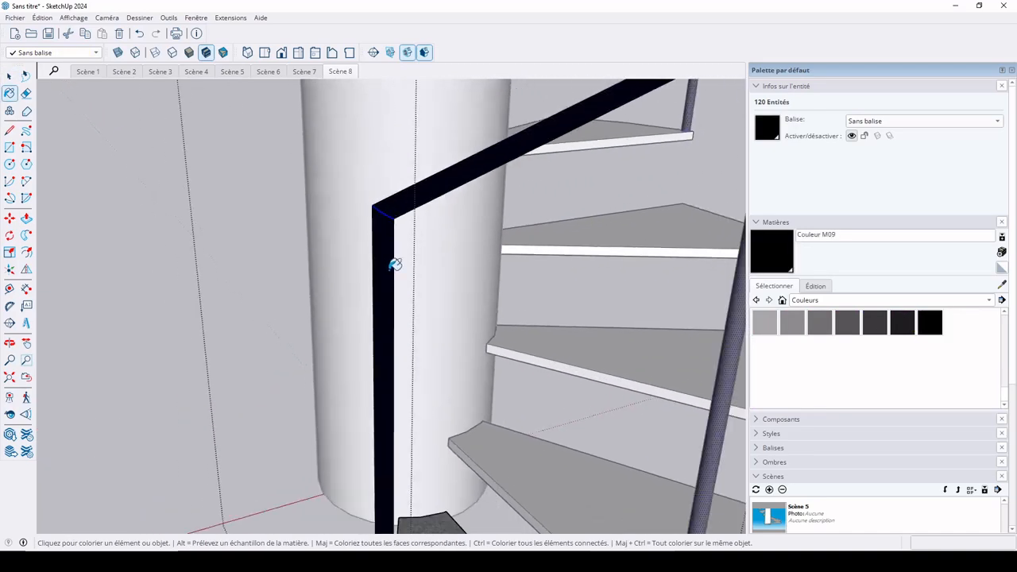
{"action": "scroll", "coordinate": [455, 262], "scroll_direction": "down", "scroll_amount": 4}
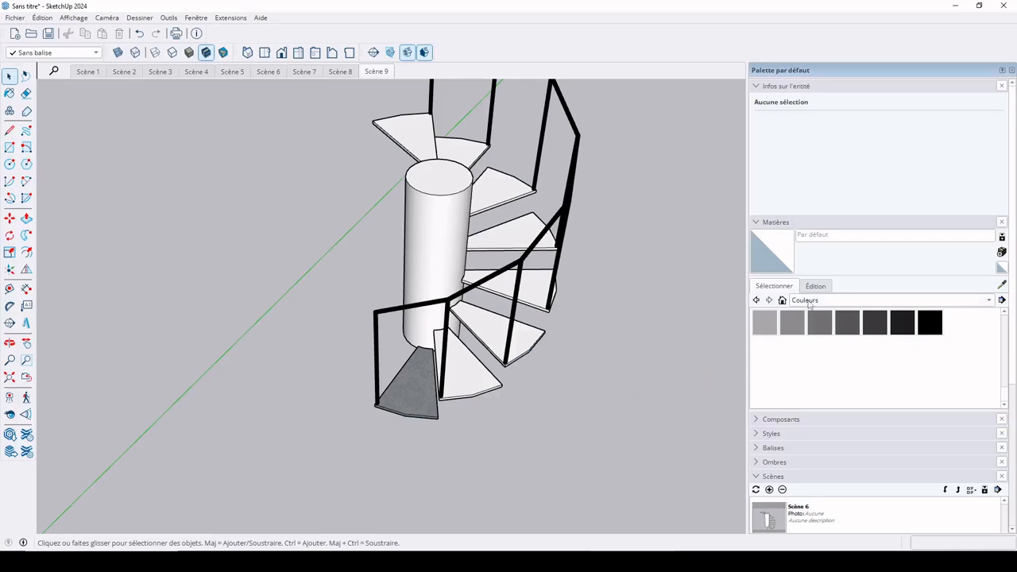
Paint the third tread component with Agrégat de ciment couleur gris fumée from the Asphalte et béton collection
{"action": "left_click", "coordinate": [809, 301]}
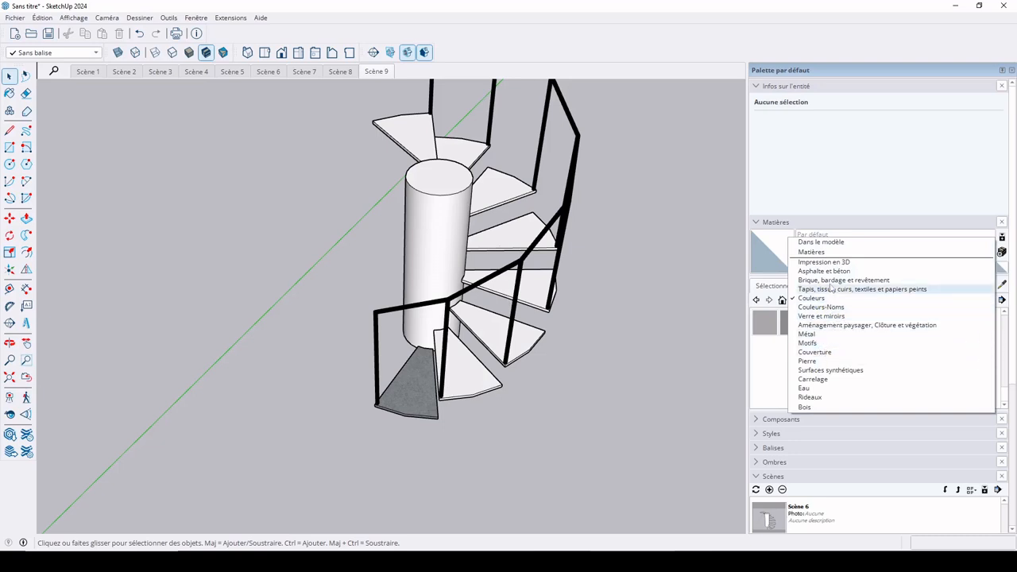
{"action": "left_click", "coordinate": [832, 271]}
{"action": "left_click", "coordinate": [769, 328]}
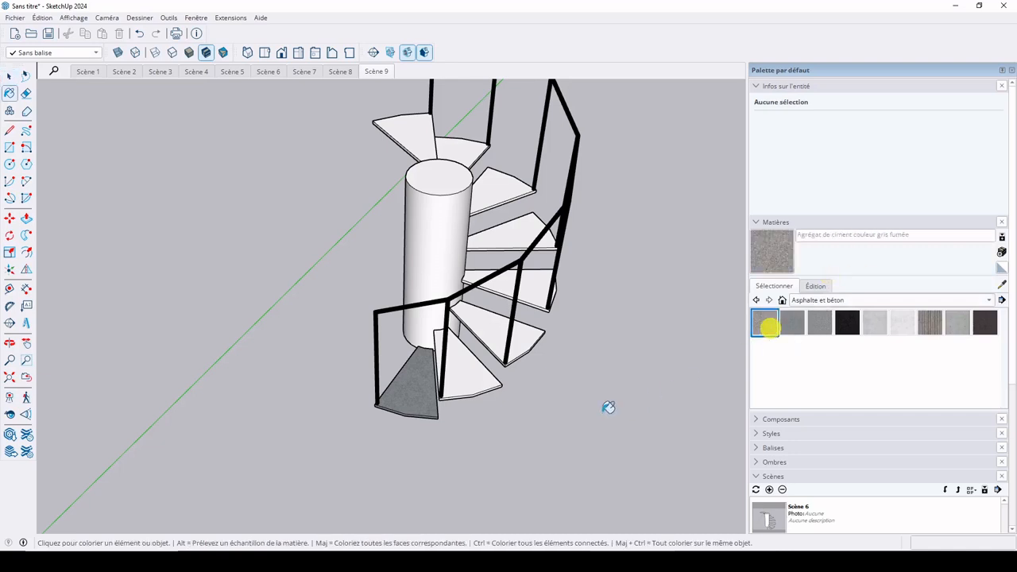
{"action": "left_click", "coordinate": [526, 338]}
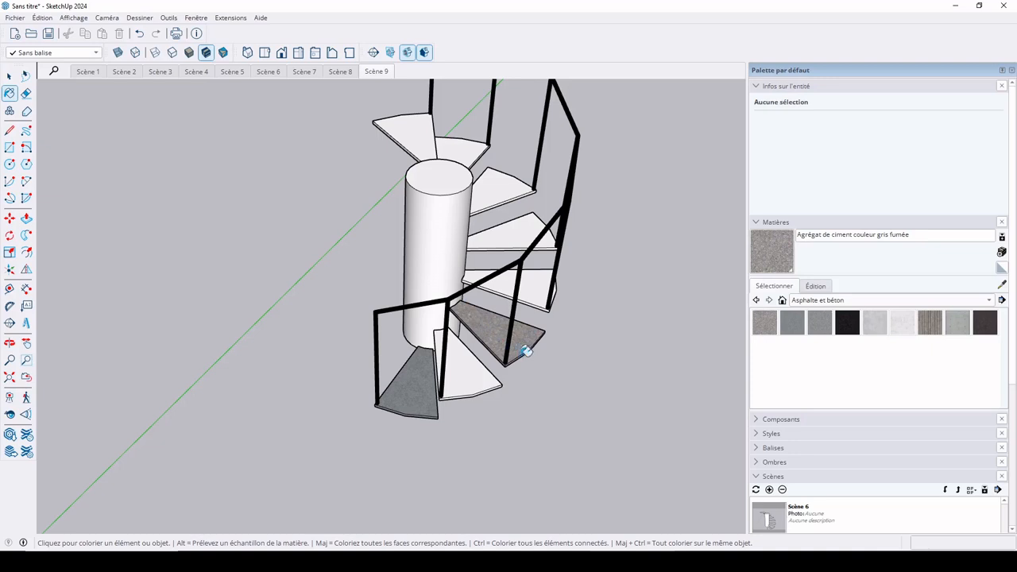
{"action": "key", "text": "space"}
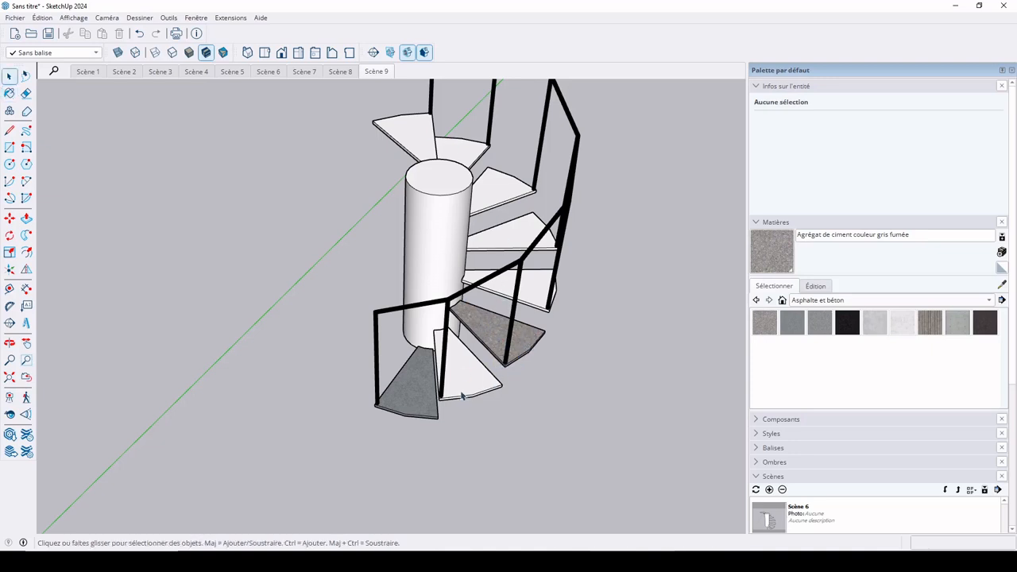
Open the second tread component from the bottom for editing and try to select only its slab geometry
{"action": "double_click", "coordinate": [470, 386]}
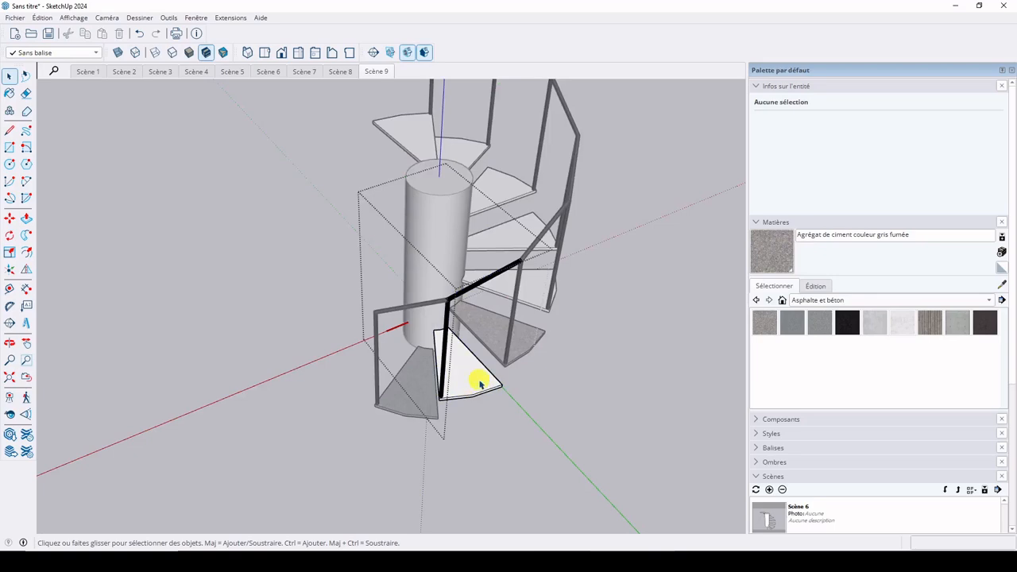
{"action": "triple_click", "coordinate": [479, 384]}
{"action": "middle_click_drag", "start_coordinate": [524, 421], "coordinate": [431, 308]}
{"action": "scroll", "coordinate": [476, 394], "scroll_direction": "up", "scroll_amount": 5}
{"action": "left_click", "coordinate": [454, 389]}
{"action": "triple_click", "coordinate": [455, 389]}
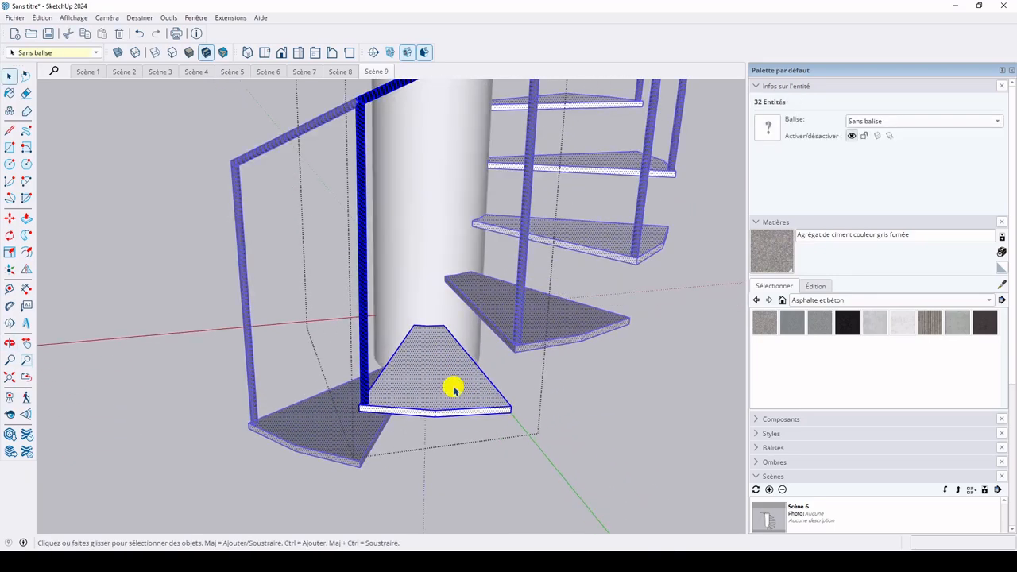
{"action": "left_click", "coordinate": [450, 390]}
{"action": "double_click", "coordinate": [407, 380]}
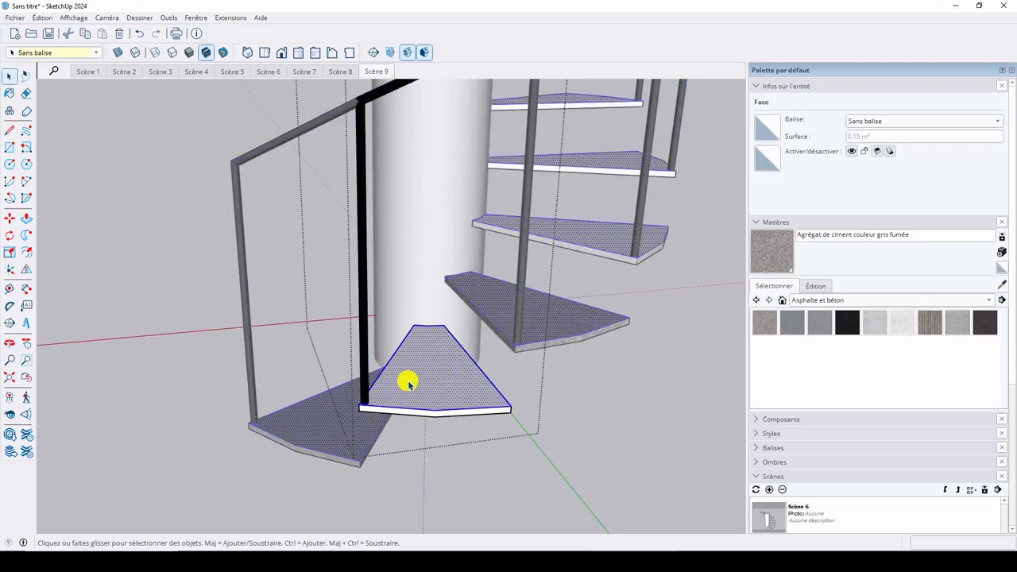
{"action": "left_click", "coordinate": [365, 379]}
{"action": "left_click", "coordinate": [430, 392]}
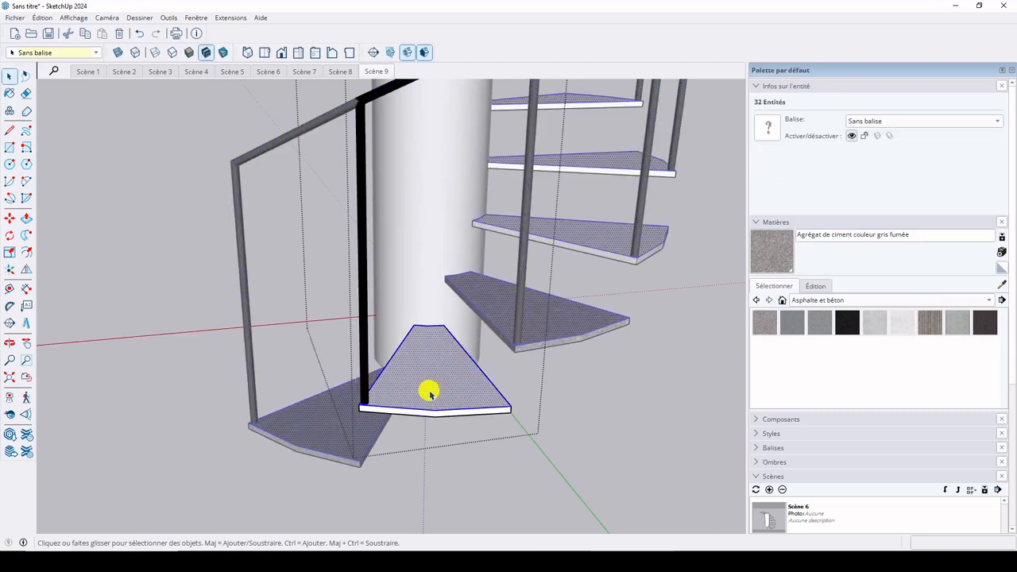
{"action": "triple_click", "coordinate": [429, 394]}
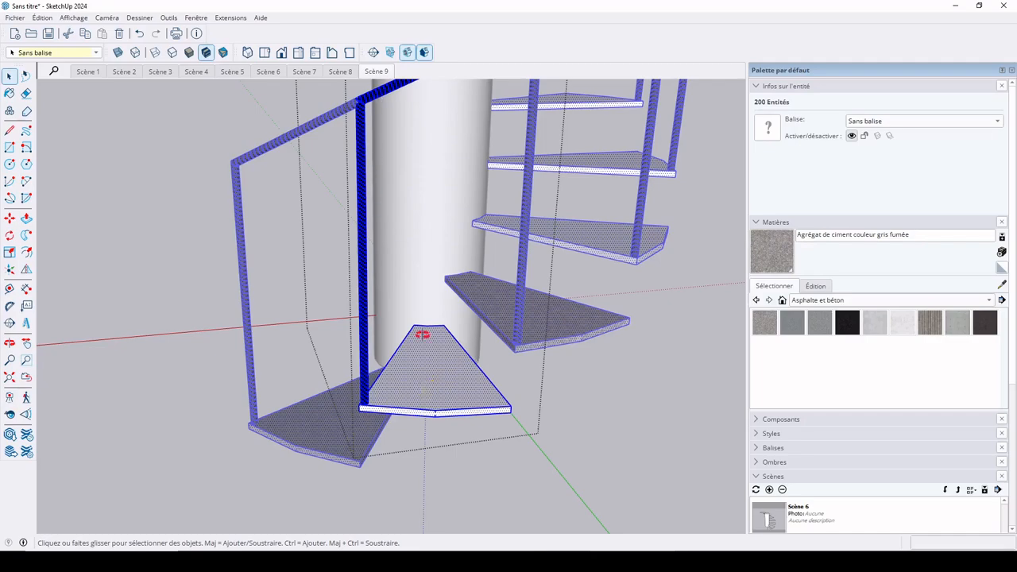
{"action": "middle_click_drag", "start_coordinate": [422, 335], "coordinate": [429, 295]}
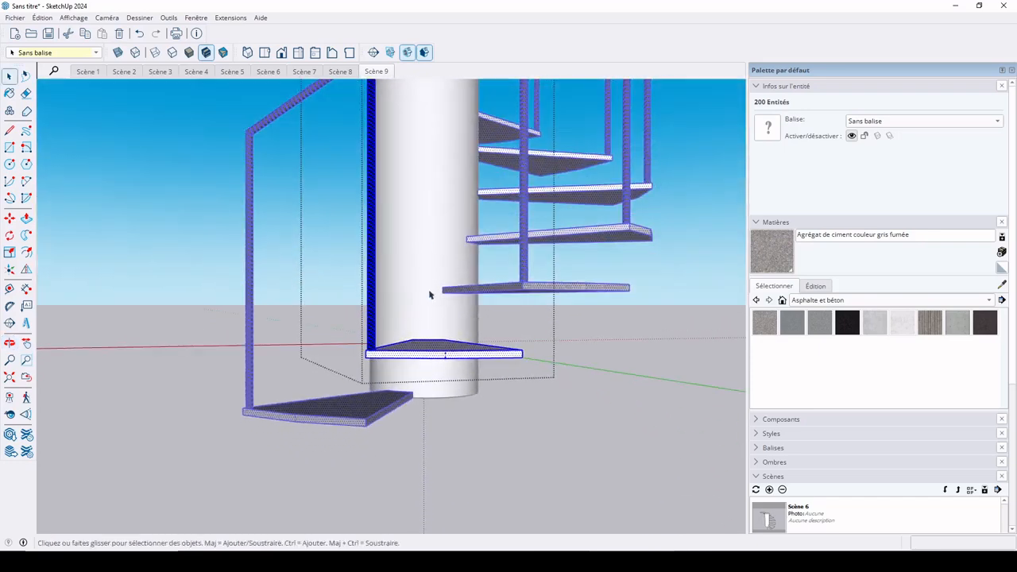
Select all faces and edges of the tread slab without the railing tubes and make them a group
{"action": "left_click", "coordinate": [569, 342]}
{"action": "double_click", "coordinate": [418, 347]}
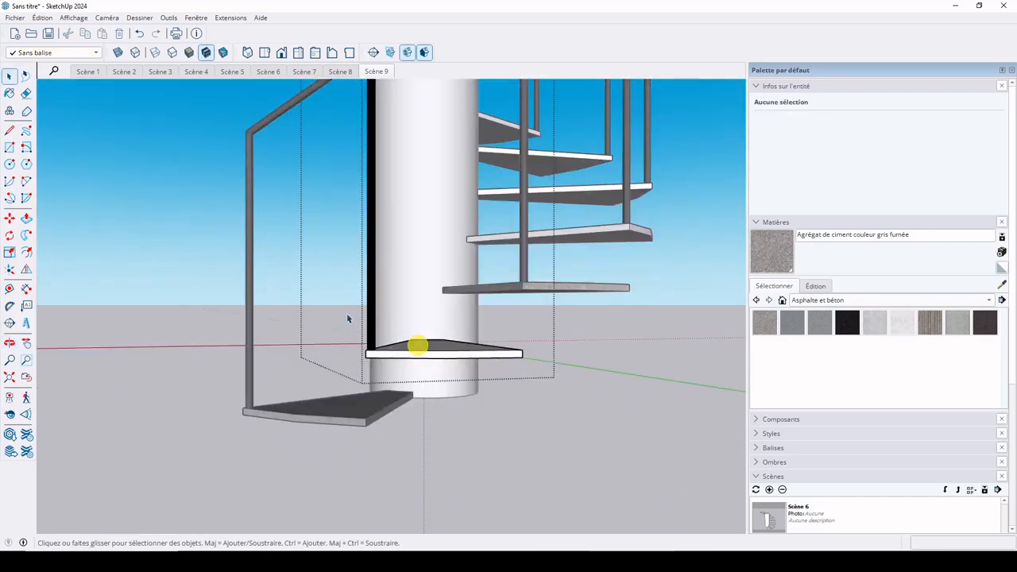
{"action": "left_click_drag", "start_coordinate": [335, 309], "coordinate": [537, 382]}
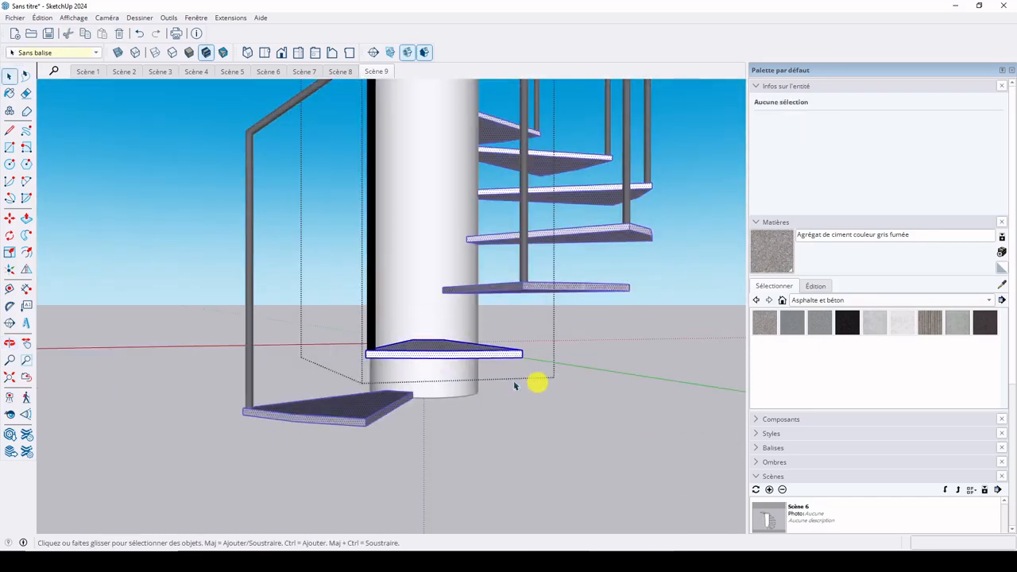
{"action": "right_click", "coordinate": [430, 350]}
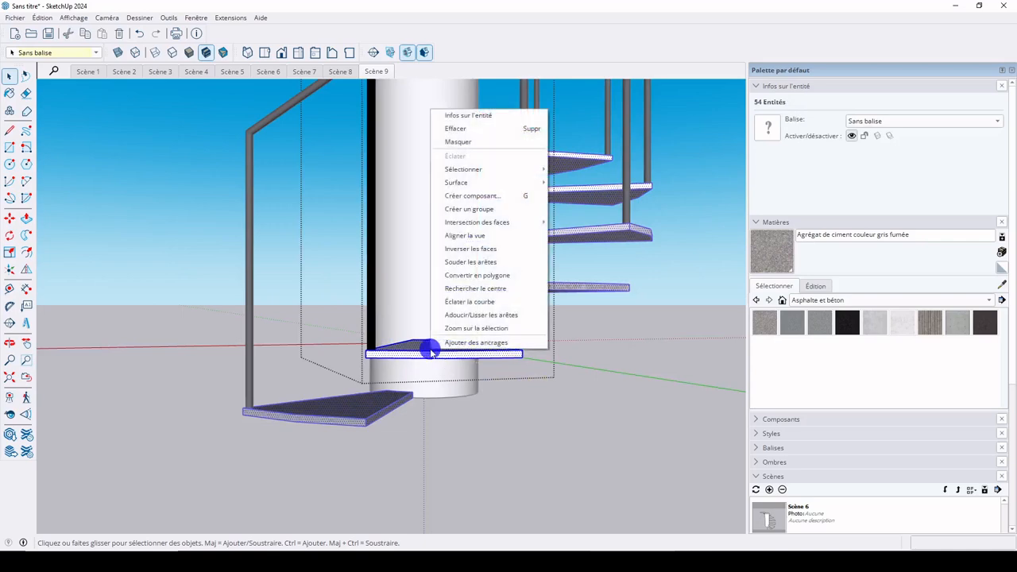
{"action": "left_click", "coordinate": [469, 209]}
Paint the tread slab group with Agrégat de ciment couleur gris fumée and finish editing the component
{"action": "middle_click_drag", "start_coordinate": [383, 310], "coordinate": [391, 274]}
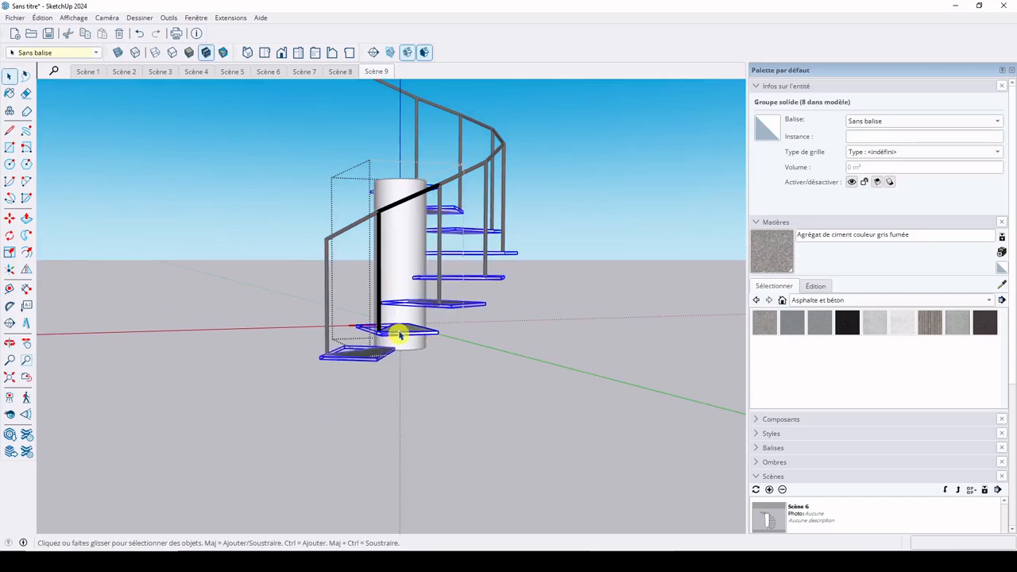
{"action": "middle_click_drag", "start_coordinate": [395, 331], "coordinate": [410, 368]}
{"action": "scroll", "coordinate": [350, 372], "scroll_direction": "up", "scroll_amount": 8}
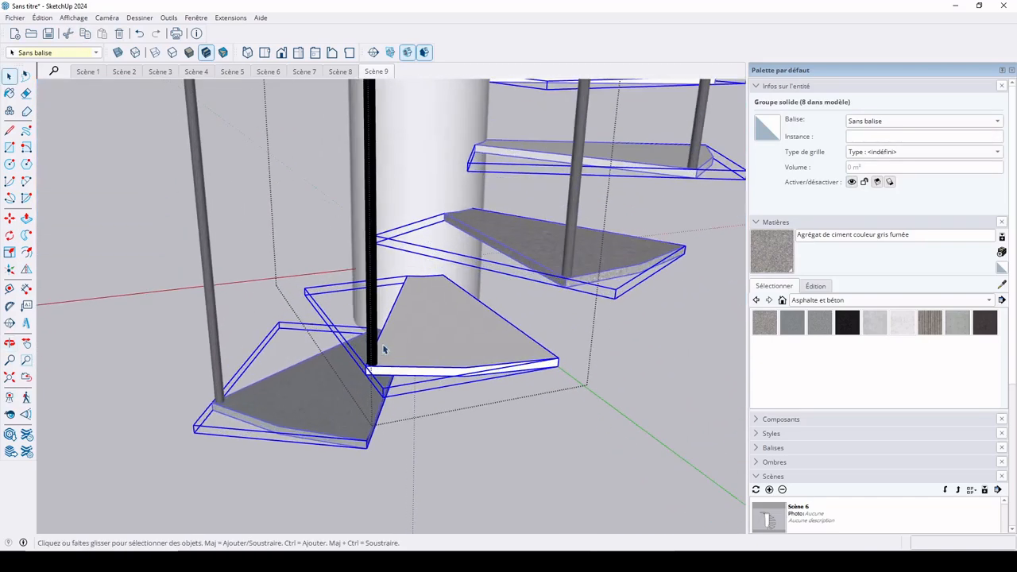
{"action": "scroll", "coordinate": [440, 342], "scroll_direction": "down", "scroll_amount": 2}
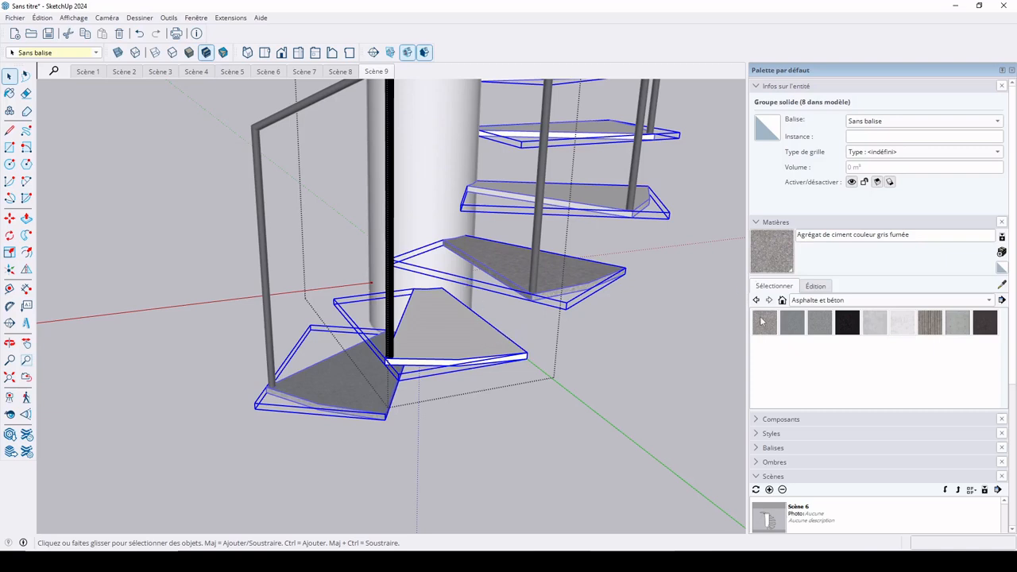
{"action": "left_click", "coordinate": [761, 321]}
{"action": "left_click", "coordinate": [466, 340]}
{"action": "scroll", "coordinate": [530, 267], "scroll_direction": "down", "scroll_amount": 2}
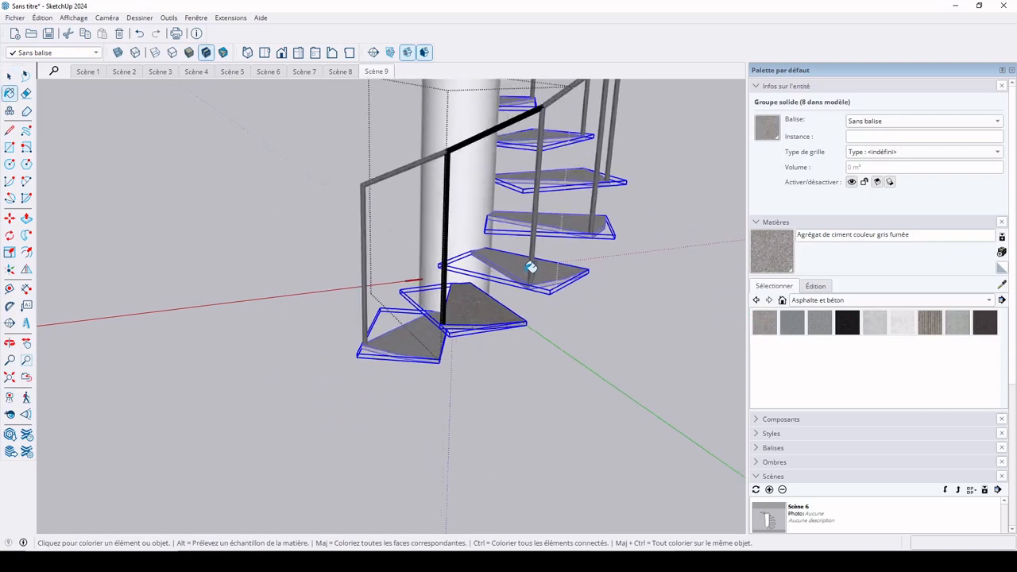
{"action": "scroll", "coordinate": [531, 267], "scroll_direction": "down", "scroll_amount": 2}
{"action": "left_click", "coordinate": [9, 74]}
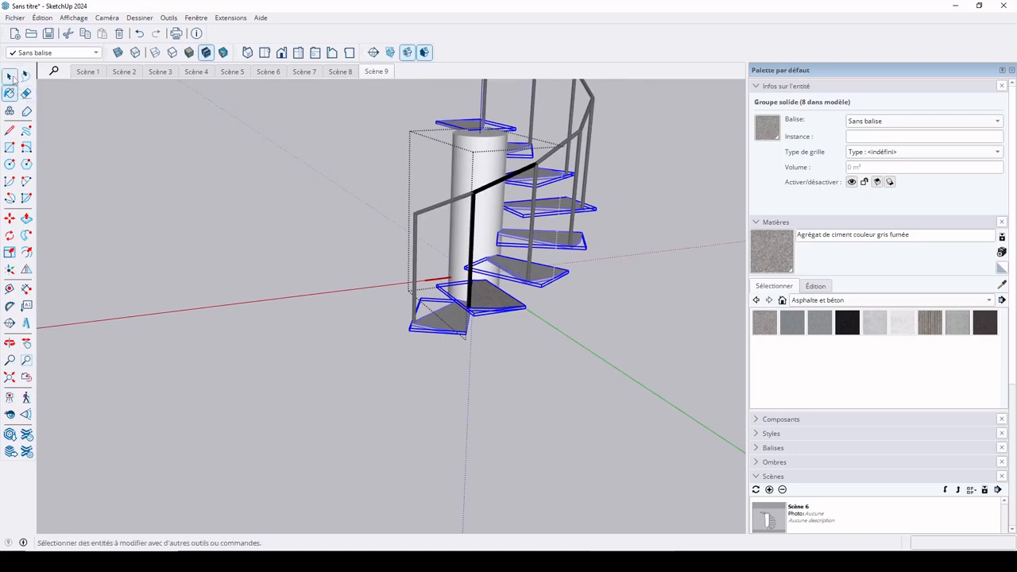
{"action": "left_click", "coordinate": [350, 340]}
{"action": "middle_click_drag", "start_coordinate": [438, 344], "coordinate": [493, 391]}
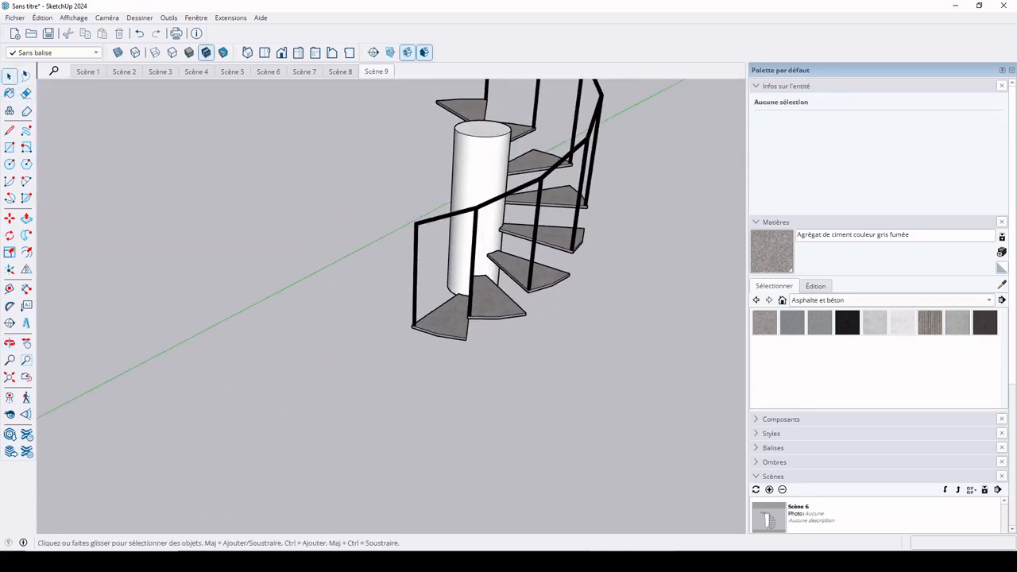
{"action": "scroll", "coordinate": [478, 284], "scroll_direction": "down", "scroll_amount": 2}
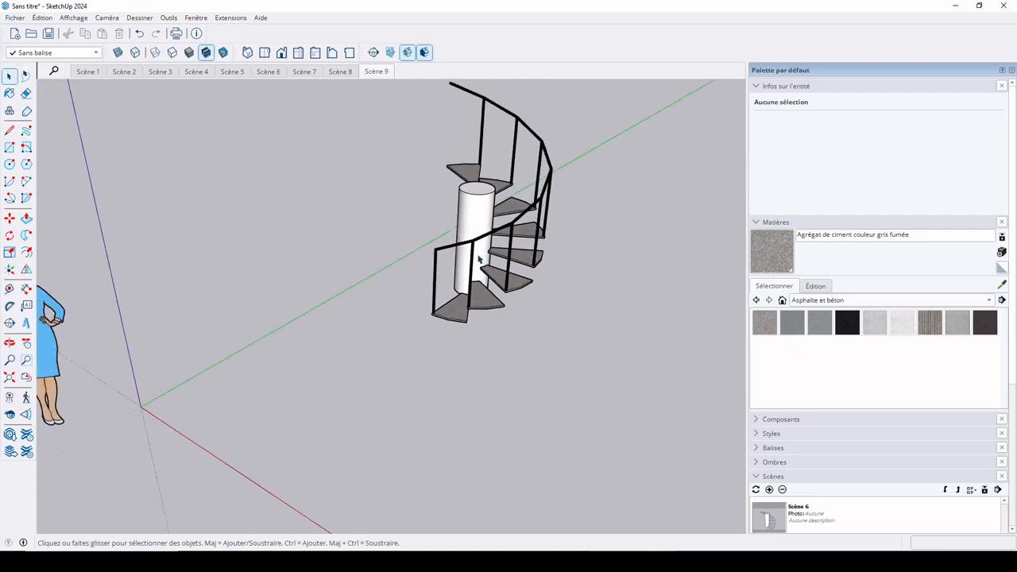
{"action": "middle_click_drag", "start_coordinate": [479, 259], "coordinate": [329, 310]}
{"action": "middle_click_drag", "start_coordinate": [472, 336], "coordinate": [263, 357]}
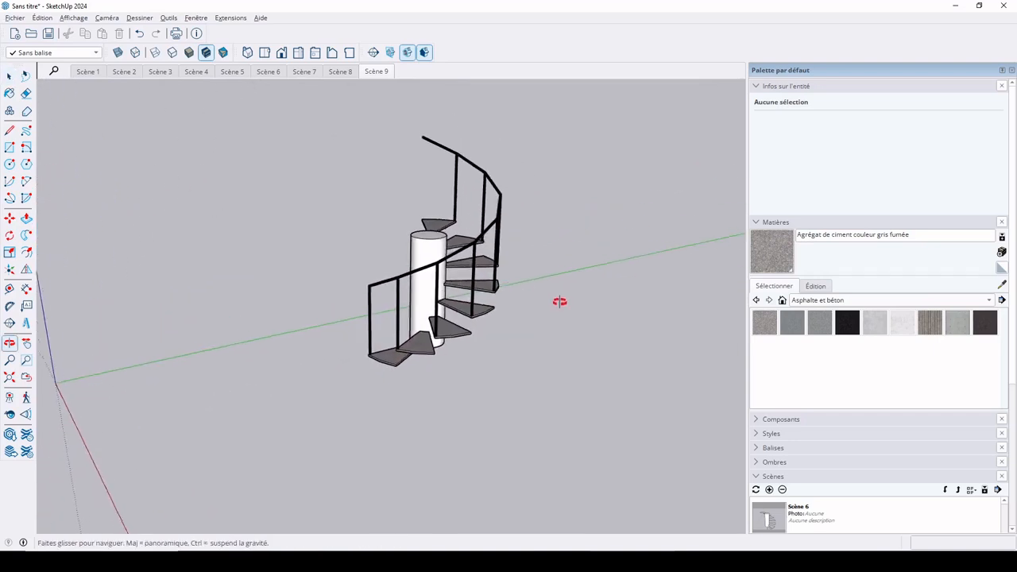